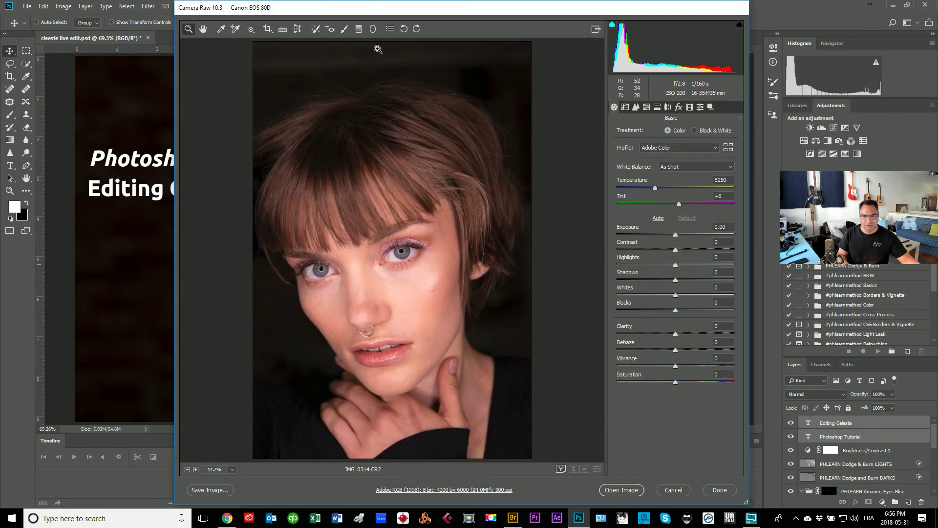
Raise the raw photo's exposure to +0.15 and lower the blacks to -8.
left_click_drag(406, 9, 267, 11)
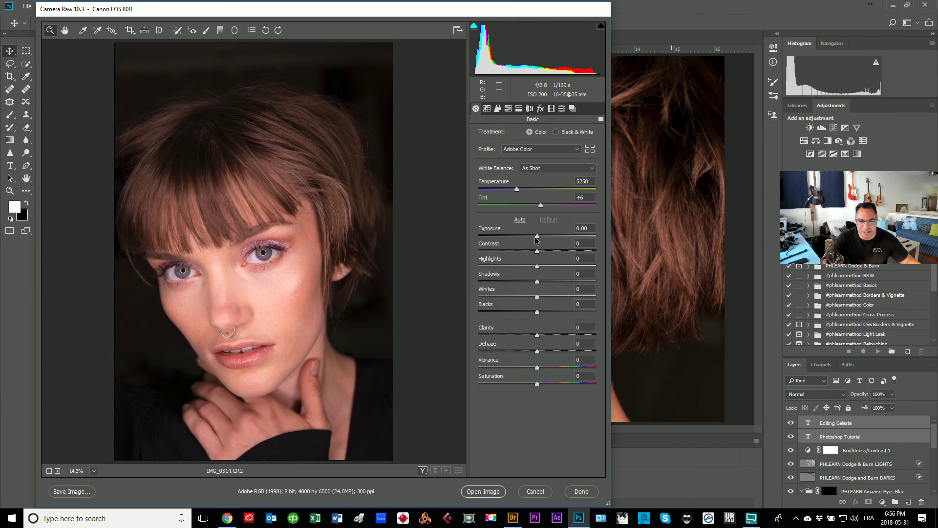
left_click_drag(537, 237, 539, 238)
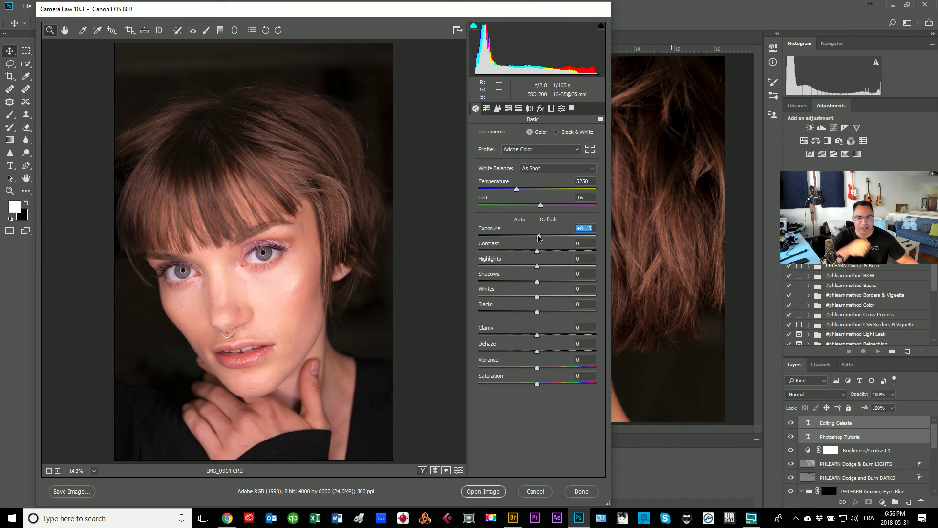
left_click(537, 250)
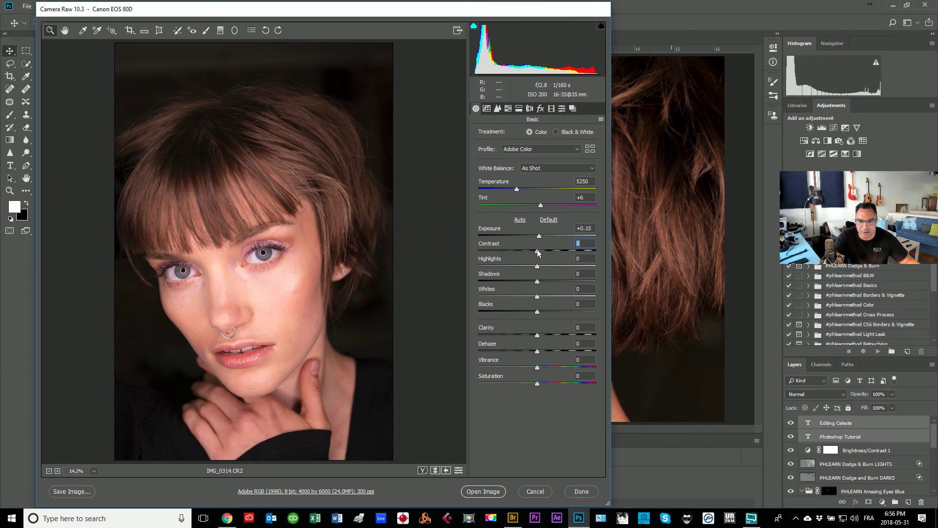
mouse_move(539, 313)
left_mouse_down()
mouse_move(476, 322)
mouse_move(535, 313)
left_mouse_up()
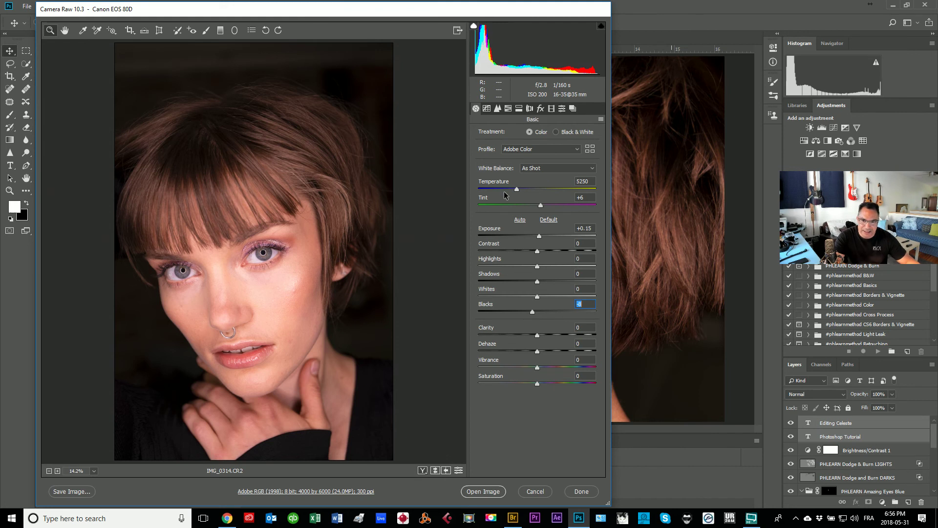
Cool the white balance to a temperature of 5150 and open the raw image for editing.
left_click_drag(515, 191, 519, 191)
left_click_drag(518, 188, 514, 190)
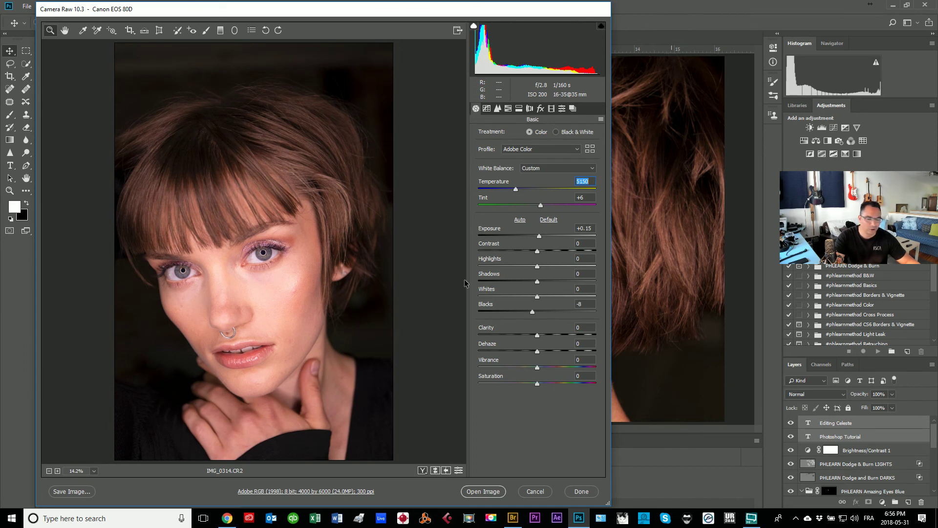
left_click(472, 491)
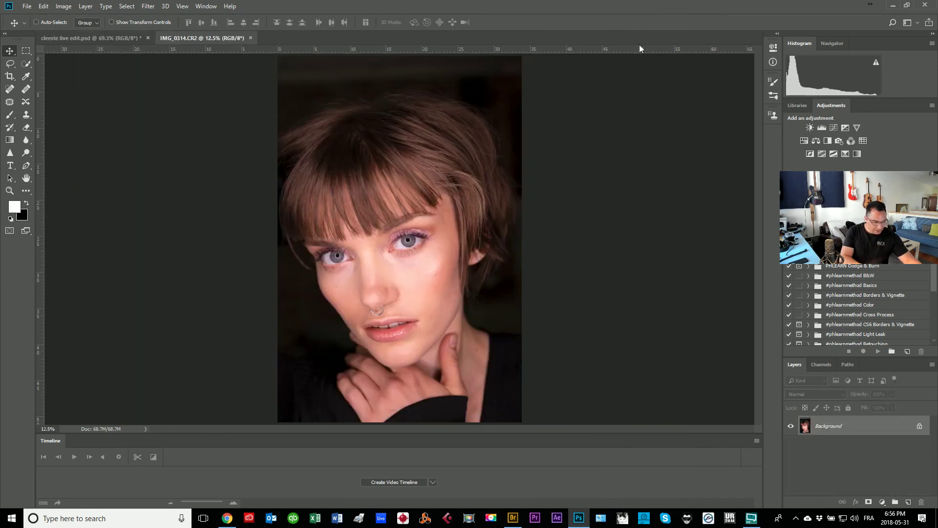
Examine the skin around the eyes, nose, cheeks and mouth up close for areas needing retouching.
key("z")
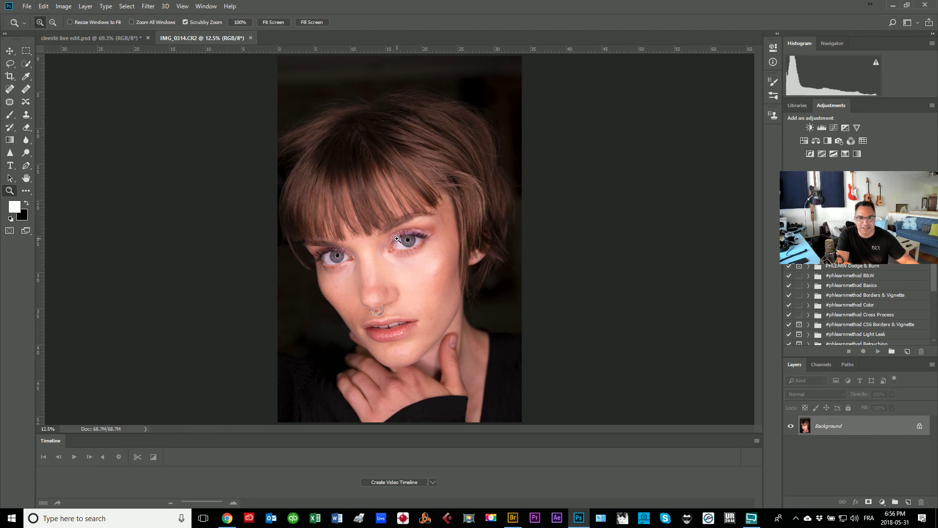
left_click(435, 235)
left_click(440, 235)
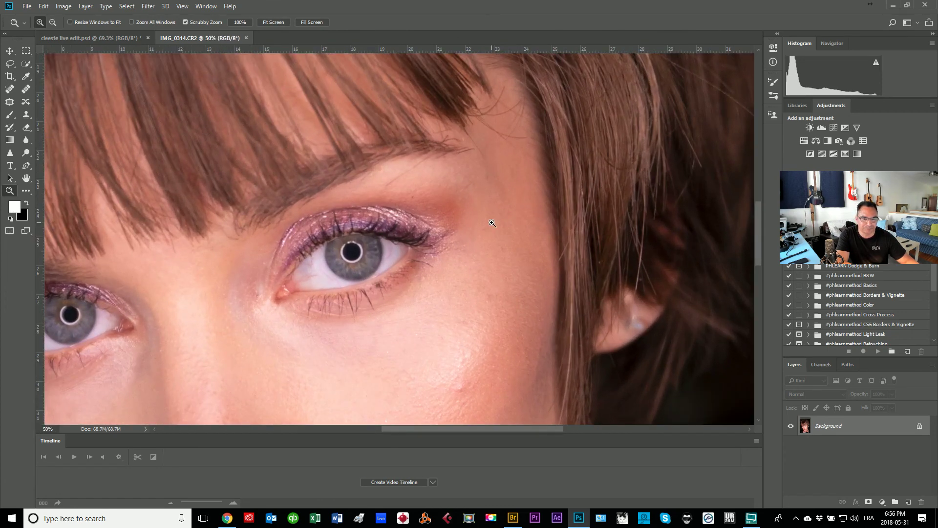
left_click_drag(243, 252, 306, 73)
left_click_drag(405, 375, 352, 287)
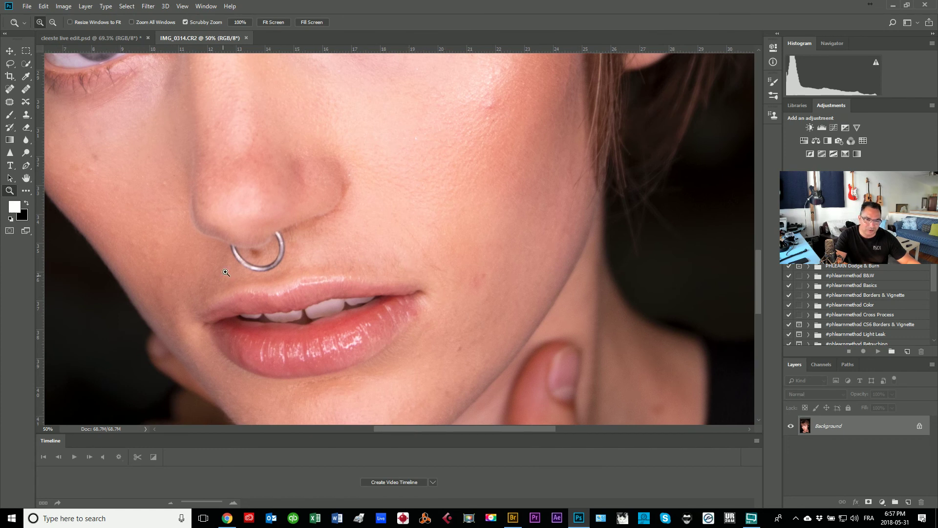
left_click_drag(226, 272, 272, 305)
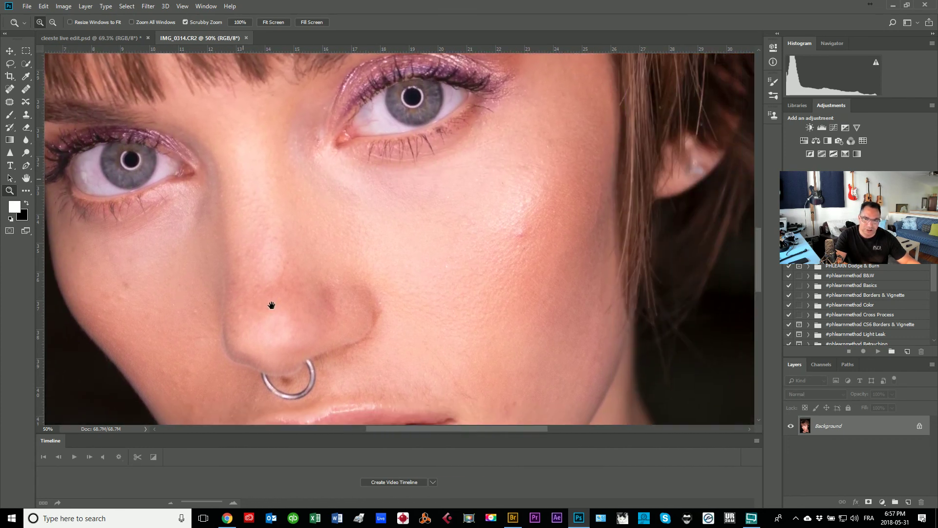
left_click_drag(191, 227, 306, 260)
left_click_drag(360, 159, 339, 168)
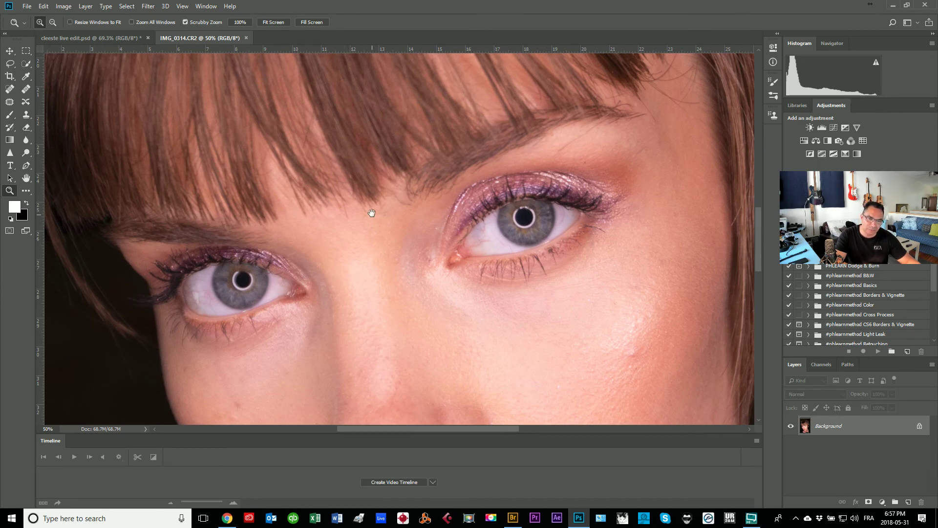
left_click_drag(373, 209, 486, 109)
key("ctrl+0")
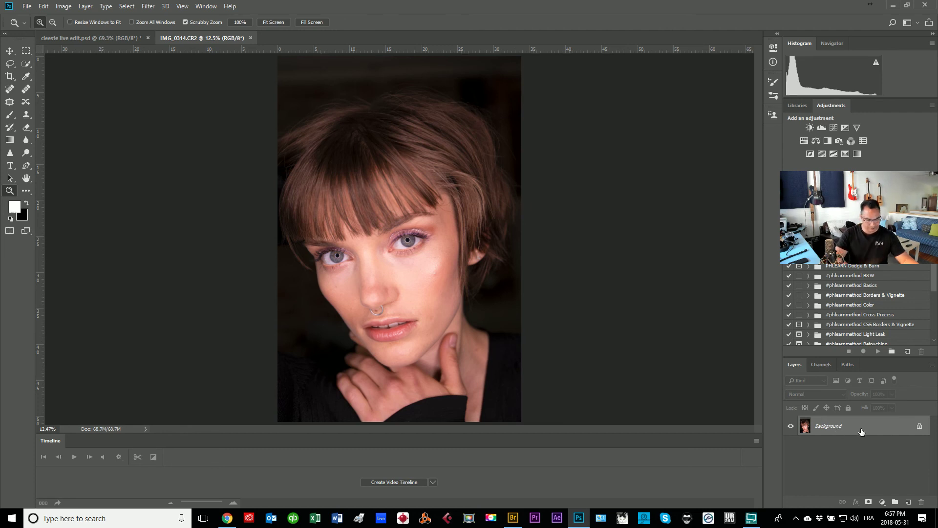
Duplicate the Background layer and name the copy "main".
key("ctrl+j")
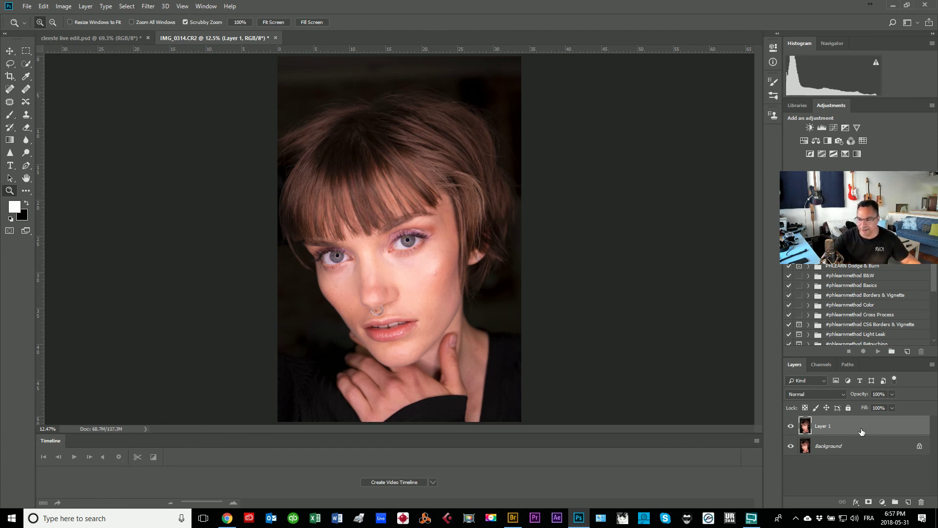
double_click(822, 427)
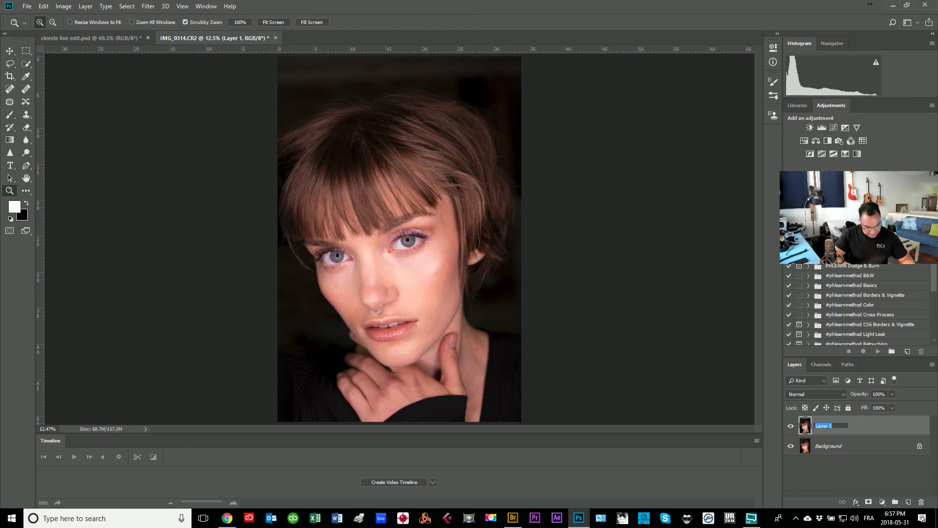
type("main")
key("Return")
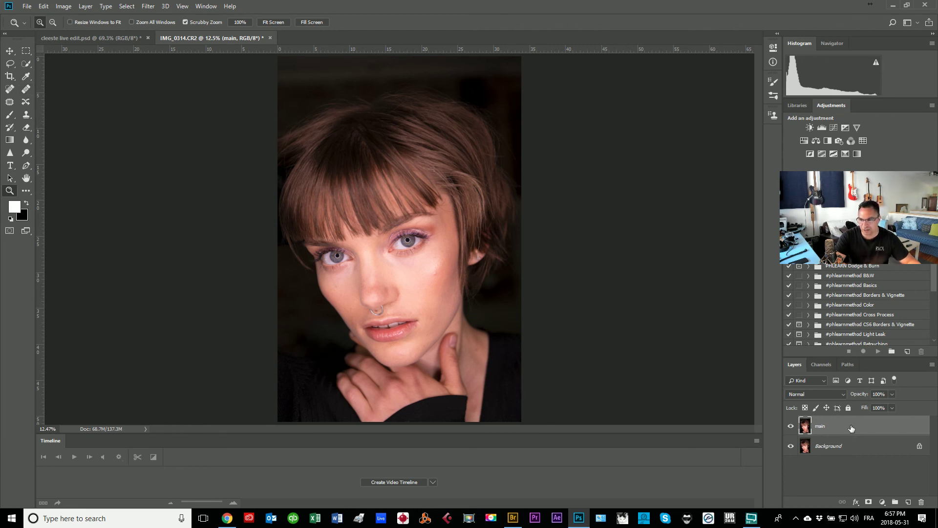
Add an empty layer above main and name it "retouch".
left_click_drag(851, 307, 875, 354)
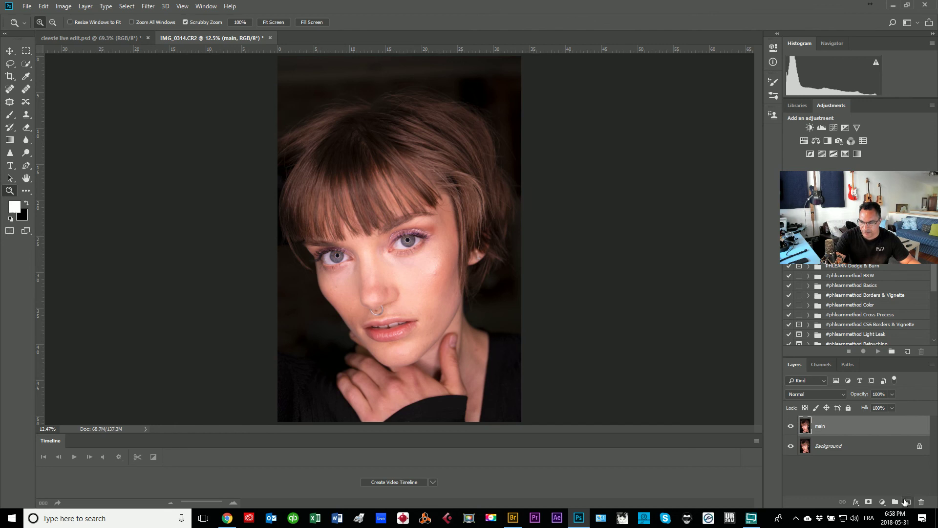
key("ctrl+shift+alt+n")
double_click(824, 426)
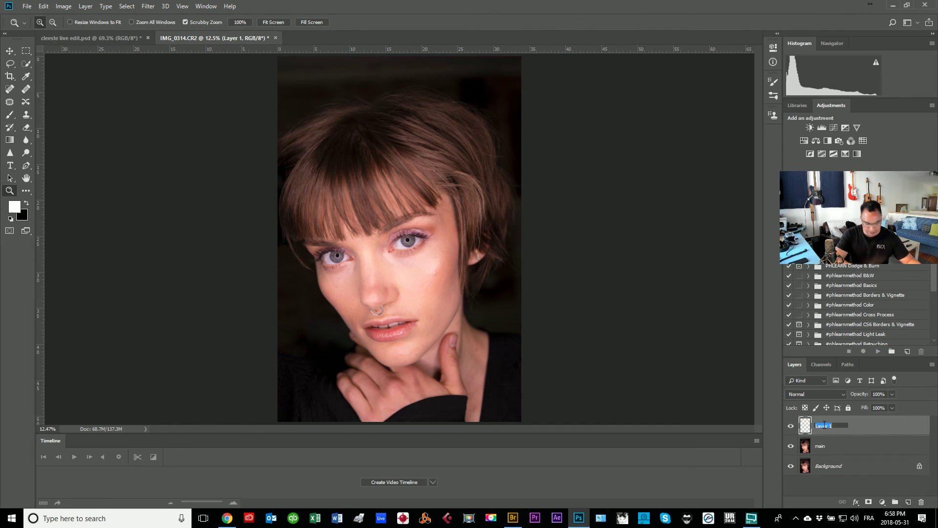
type("ret")
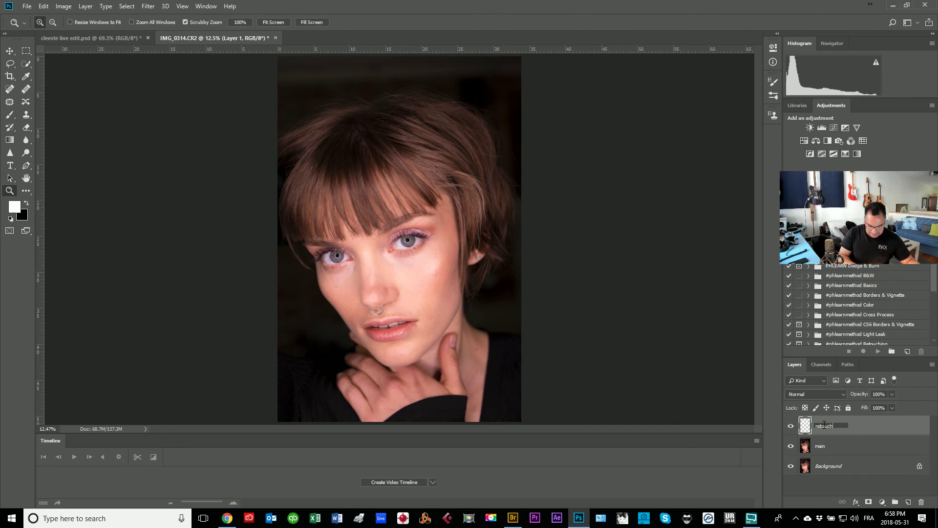
type("ouch")
key("Return")
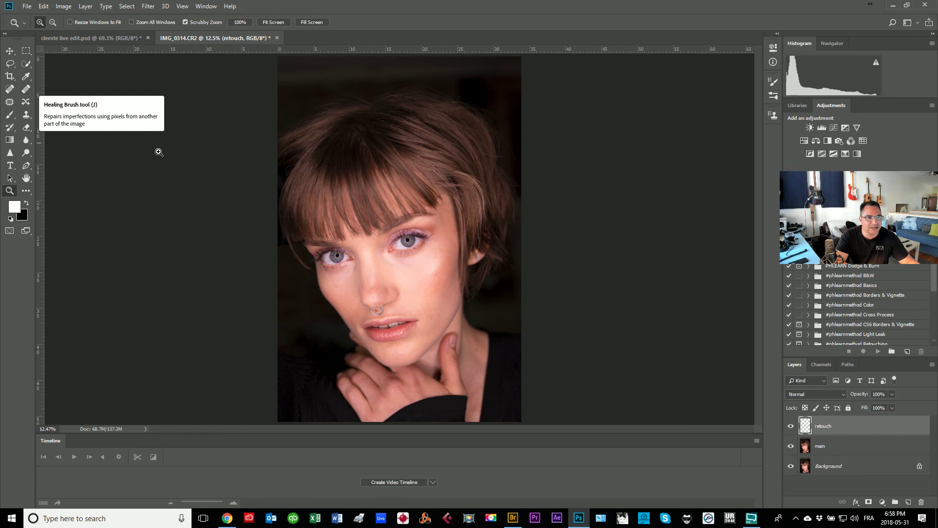
Set up the Healing Brush on the retouch layer with sampling from Current & Below.
left_click(26, 90)
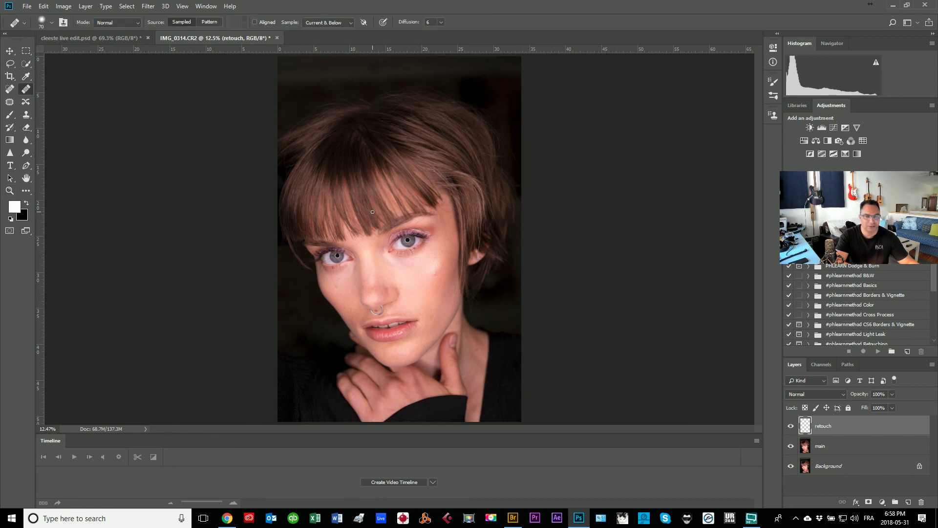
key("z")
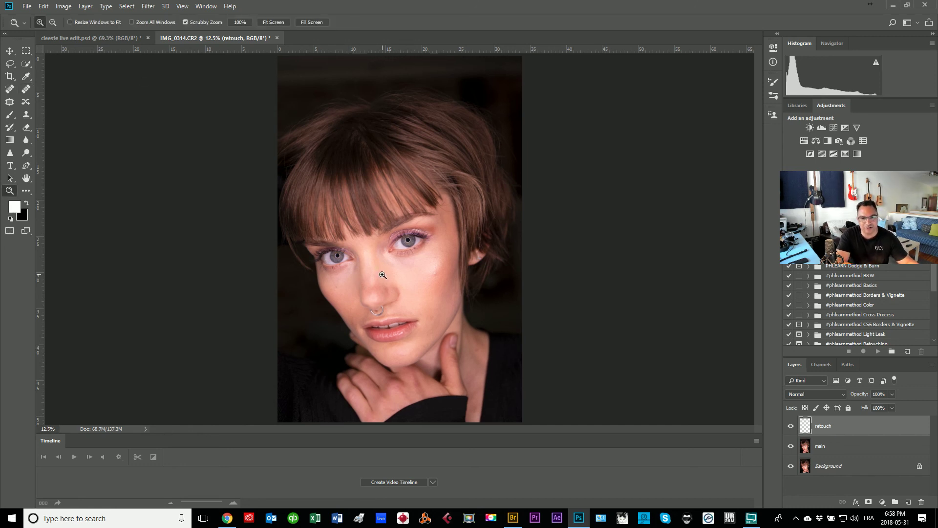
left_click_drag(383, 276, 384, 273)
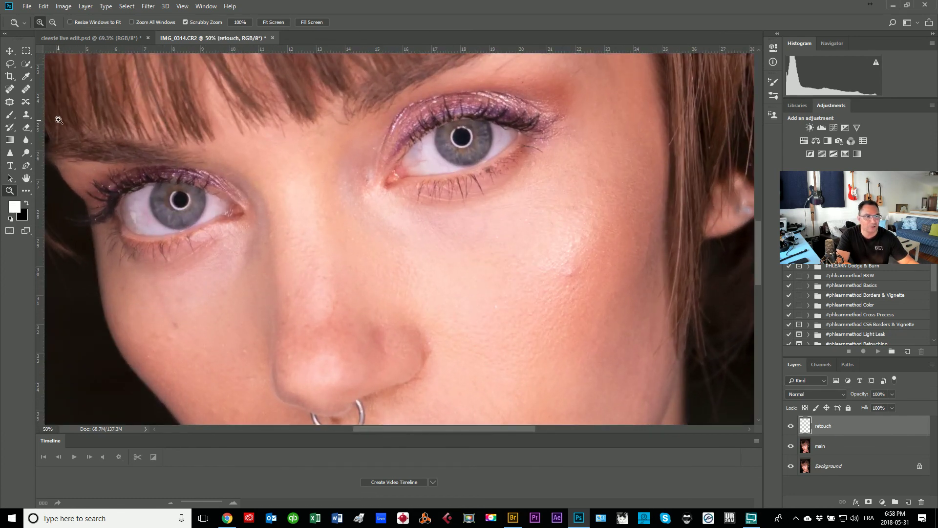
key("j")
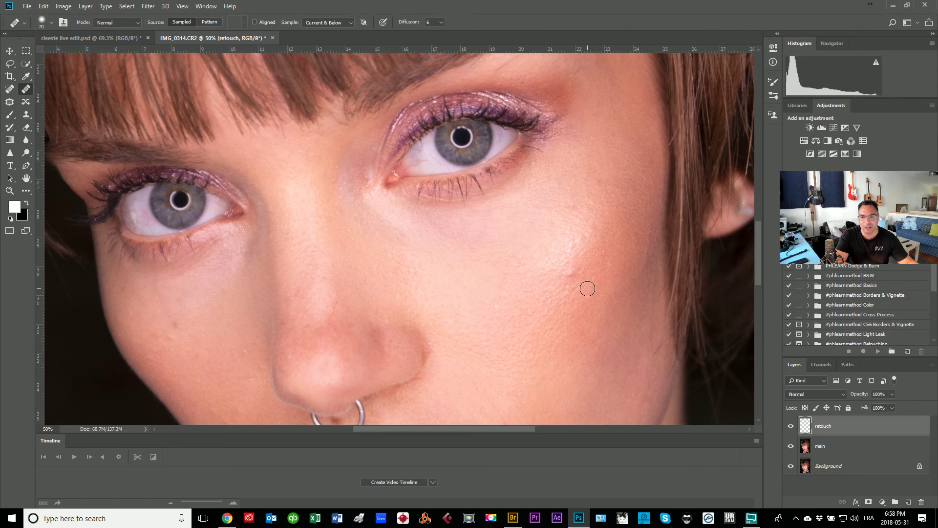
left_click_drag(503, 230, 473, 130)
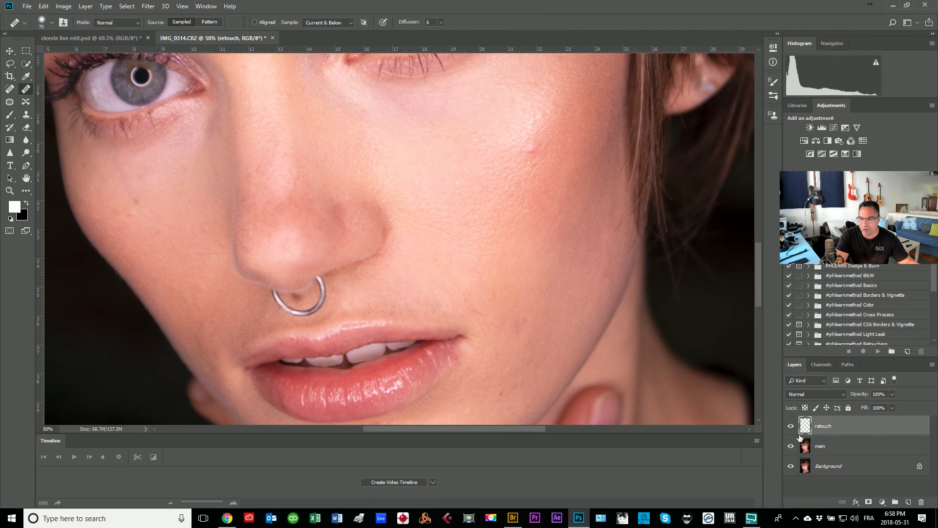
left_click(826, 449)
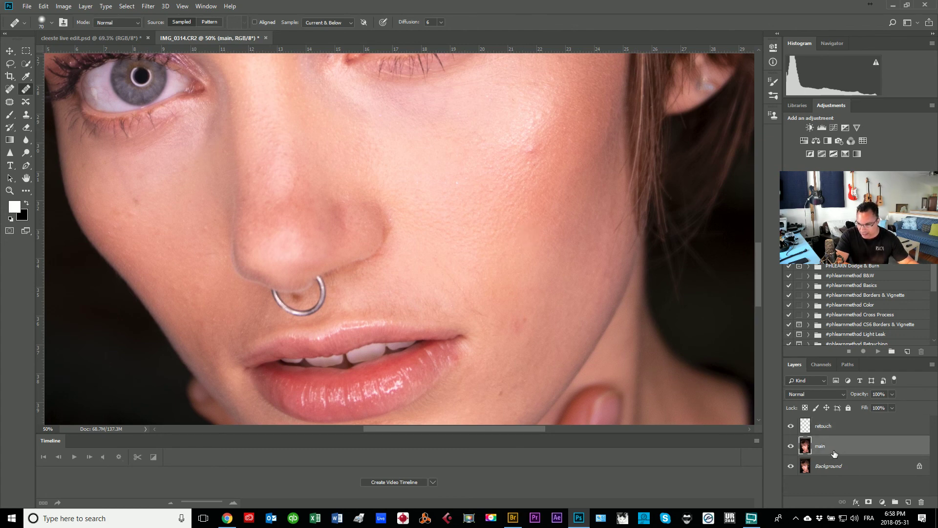
left_click(827, 432)
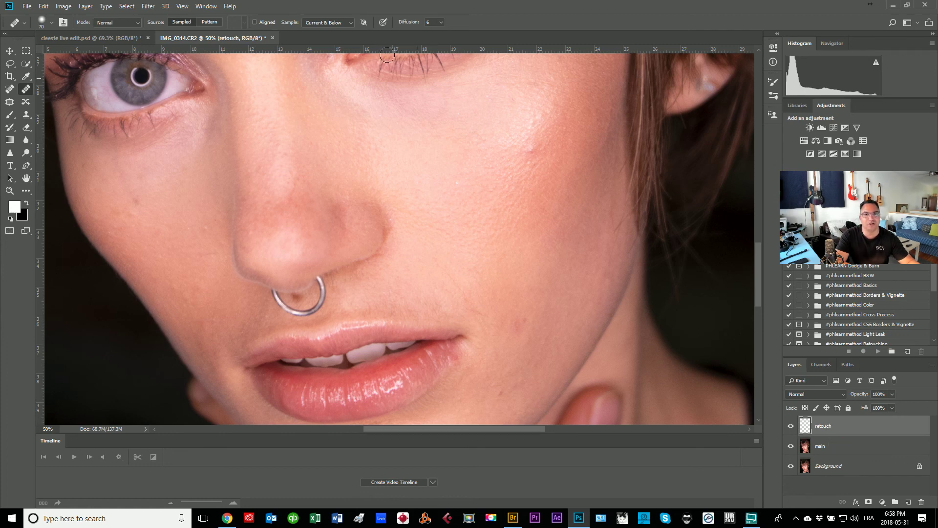
left_click(330, 23)
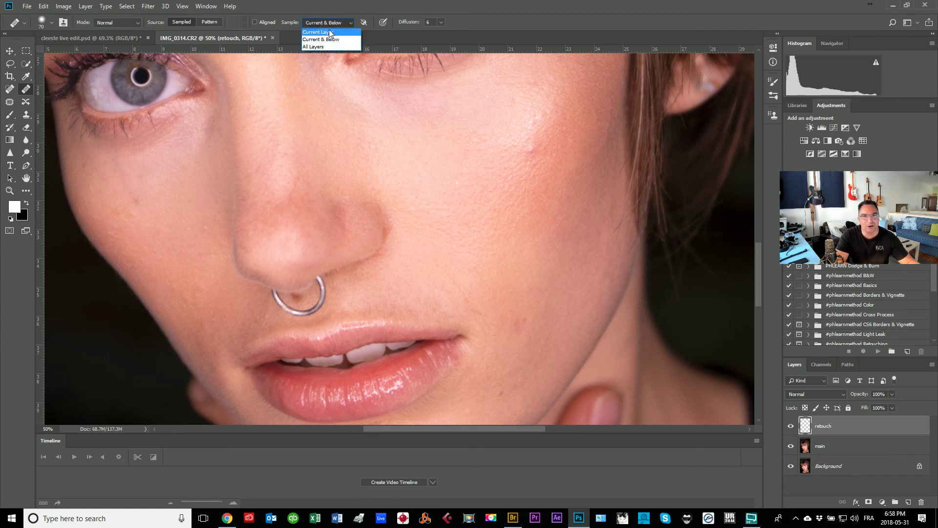
left_click(320, 32)
left_click(324, 23)
left_click(330, 39)
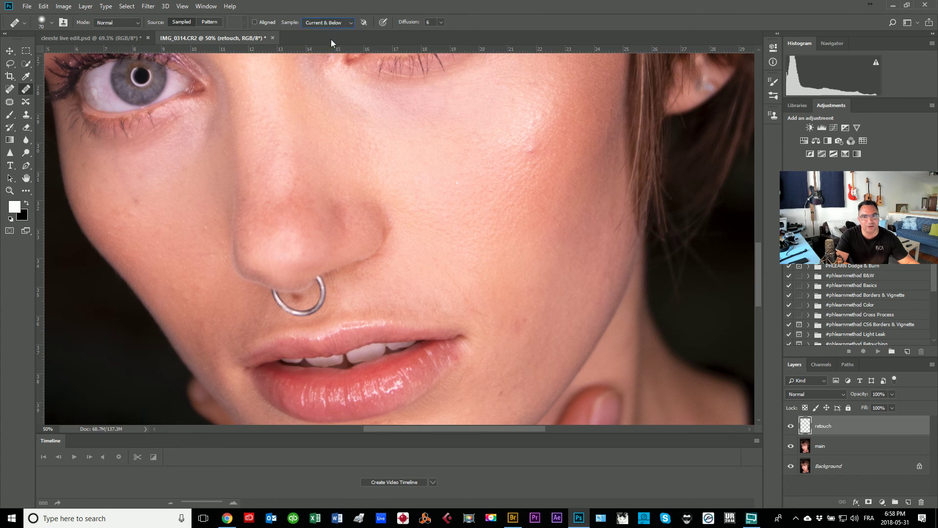
Heal the pink blemish on the cheekbone below the eye, using clean skin sampled right beside it.
key("alt")
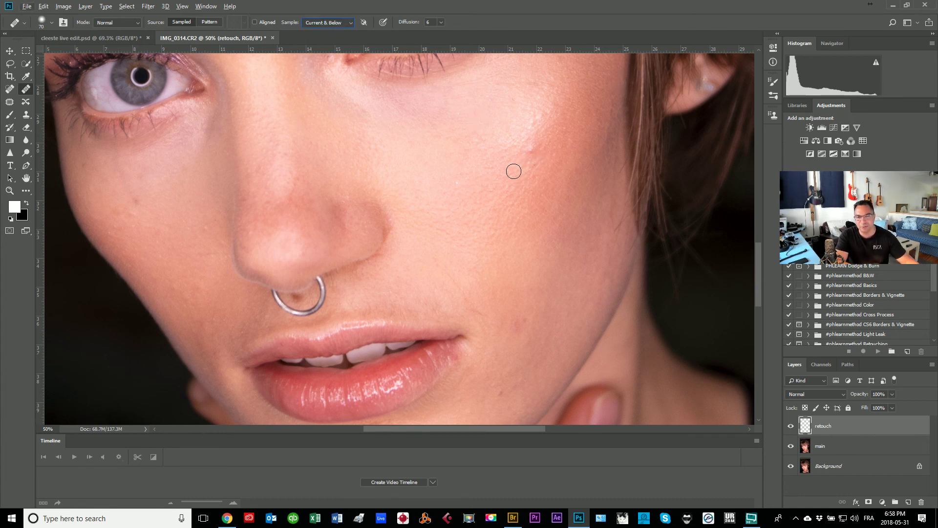
left_click(550, 141, "alt")
left_click_drag(531, 149, 530, 163)
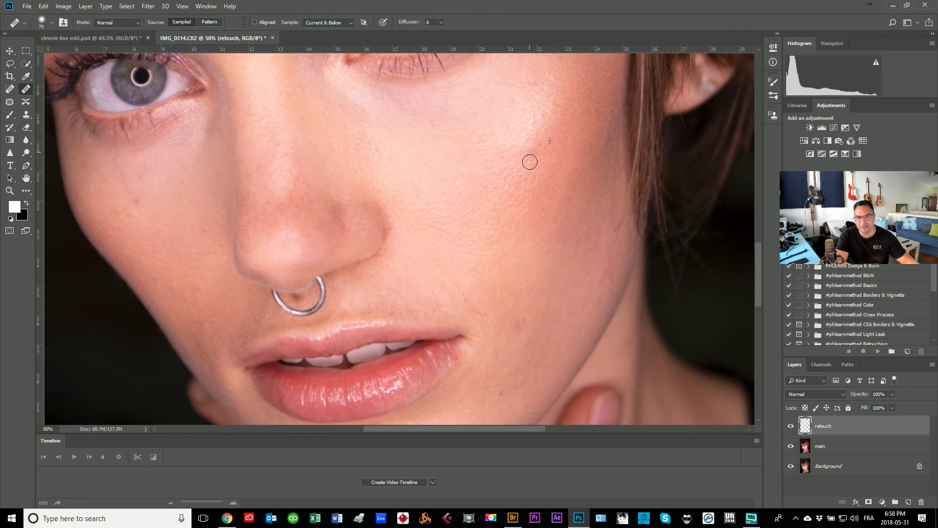
left_click(530, 165, "alt")
left_click(521, 147)
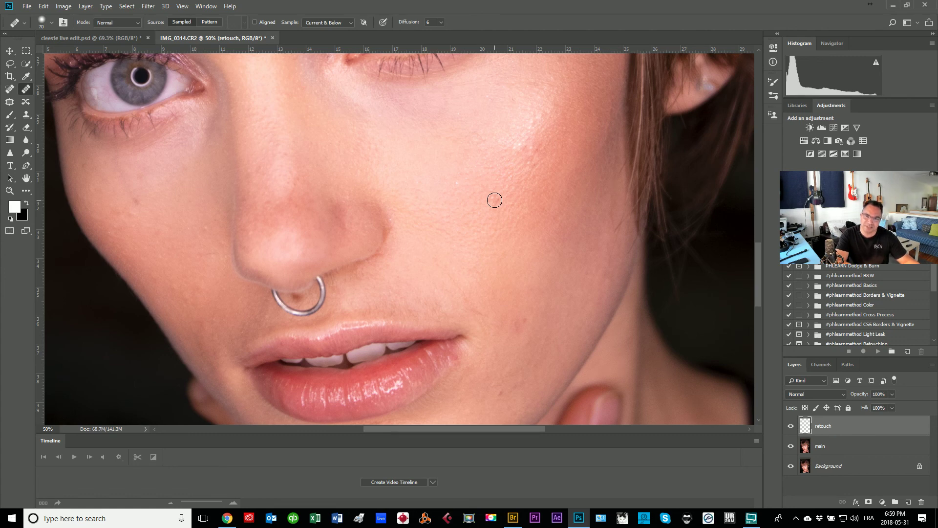
Heal the small bright spots on the cheek beside the nose with skin sampled close to them.
left_click(438, 189, "alt")
left_click(463, 199)
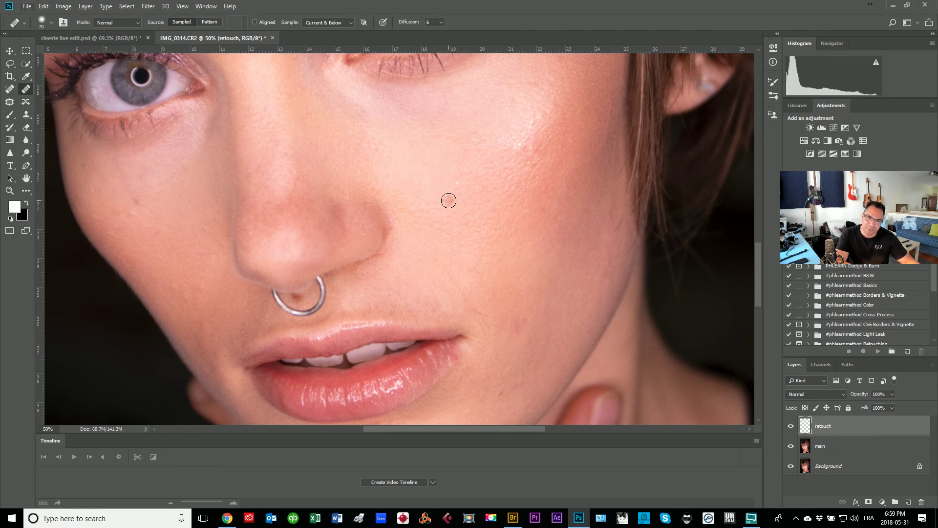
left_click(472, 190)
left_click(440, 186, "alt")
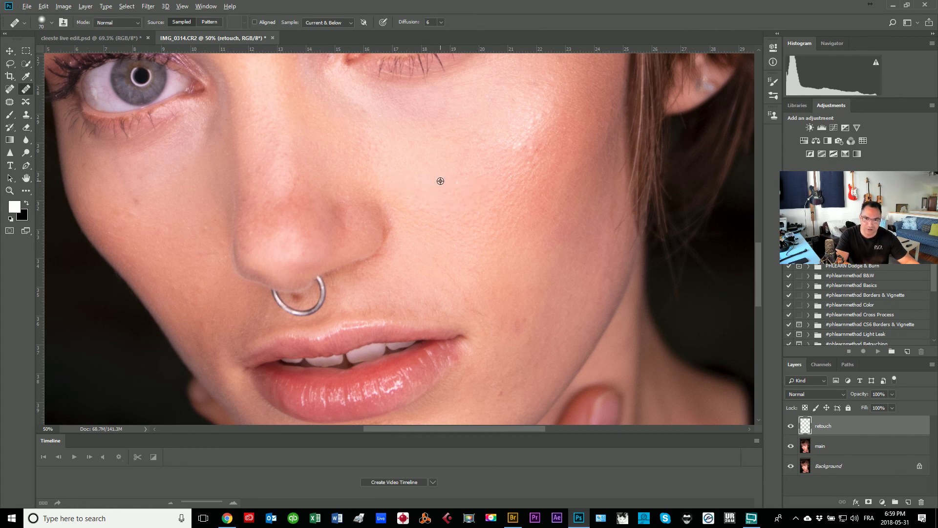
left_click(442, 184, "alt")
left_click(457, 184)
left_click(451, 183, "alt")
left_click(466, 181)
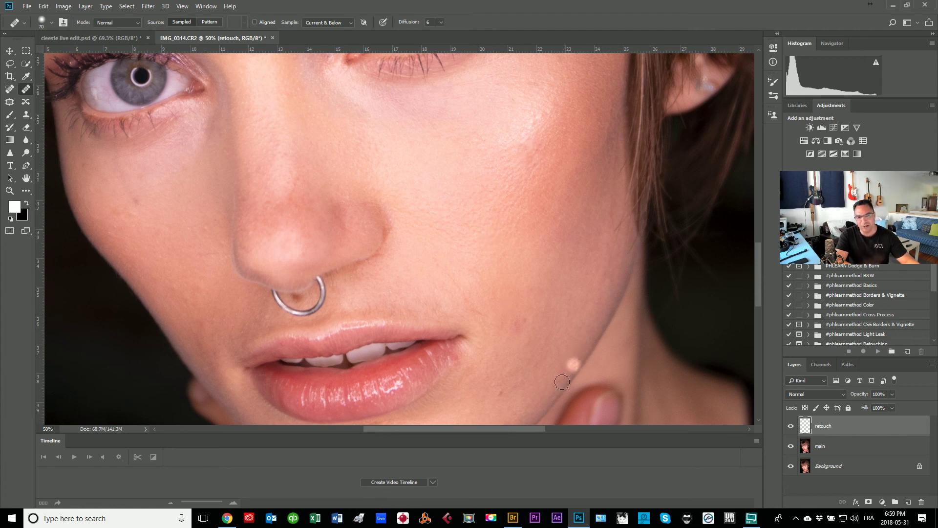
mouse_move(125, 234)
left_mouse_down()
mouse_move(298, 234)
mouse_move(293, 129)
mouse_move(309, 161)
left_mouse_up()
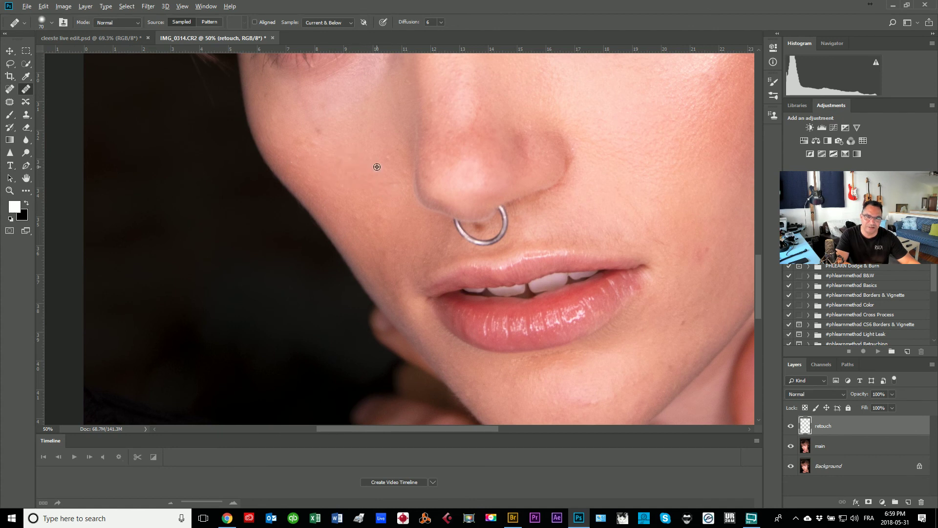
Heal the small marks on the outer cheek below the eye and on the lower cheek with nearby sampled skin.
left_click(319, 168, "alt")
left_click_drag(314, 145, 314, 148)
left_click_drag(372, 224, 335, 150)
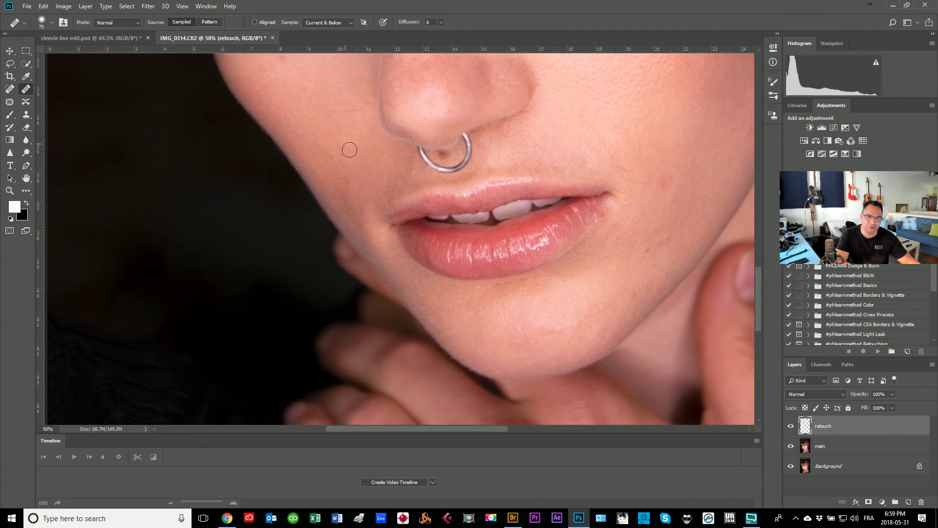
left_click(356, 196)
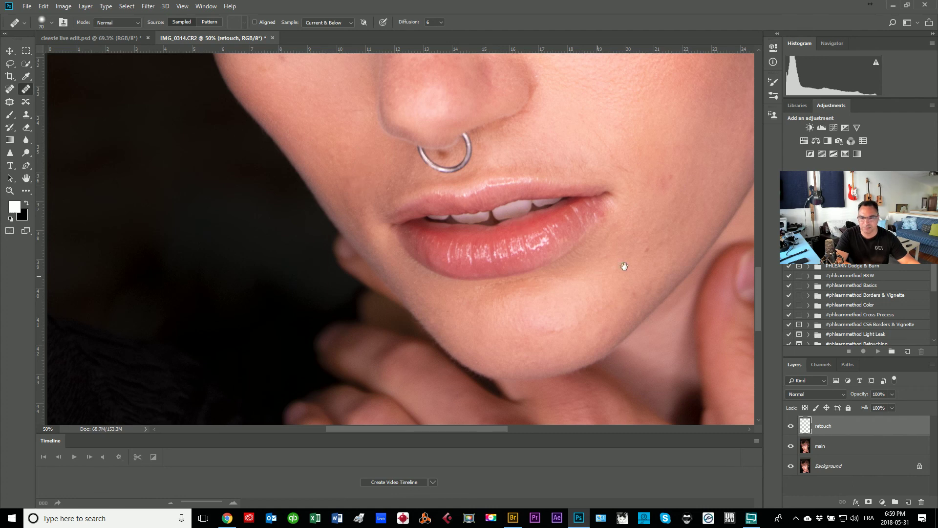
Heal the red spots on the opposite cheek beyond the mouth corner, sampling clean skin beside the mouth.
left_click_drag(624, 264, 306, 251)
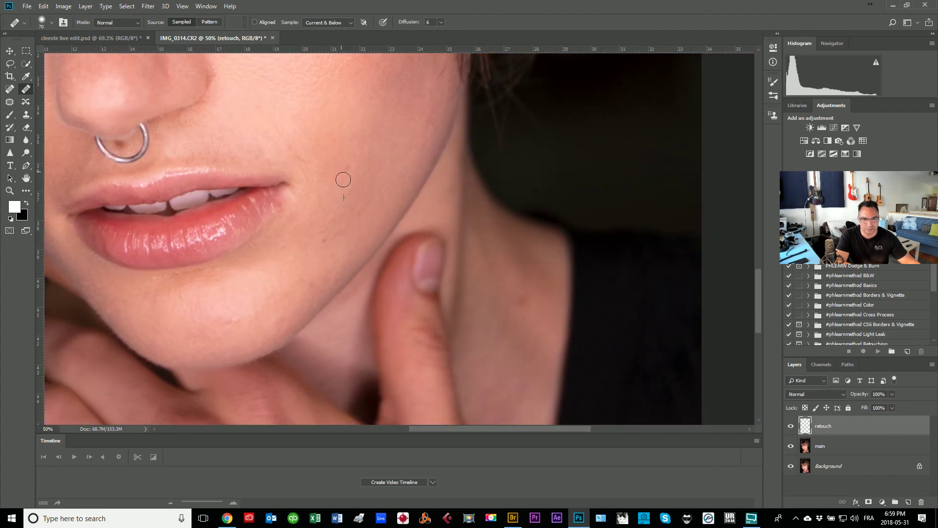
left_click(309, 172, "alt")
left_click(306, 169)
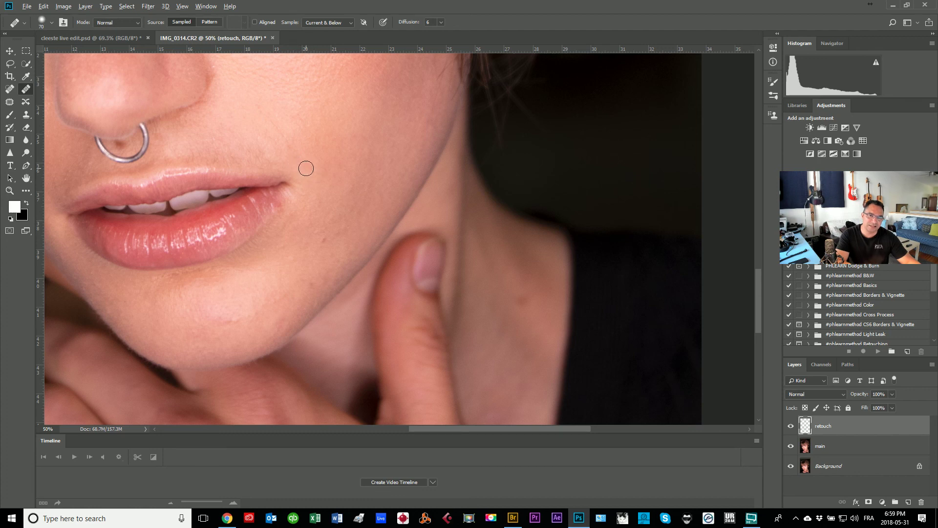
left_click(345, 179)
Heal the uneven skin between the mouth corner and the nostril with skin sampled just above the mouth corner.
key("z")
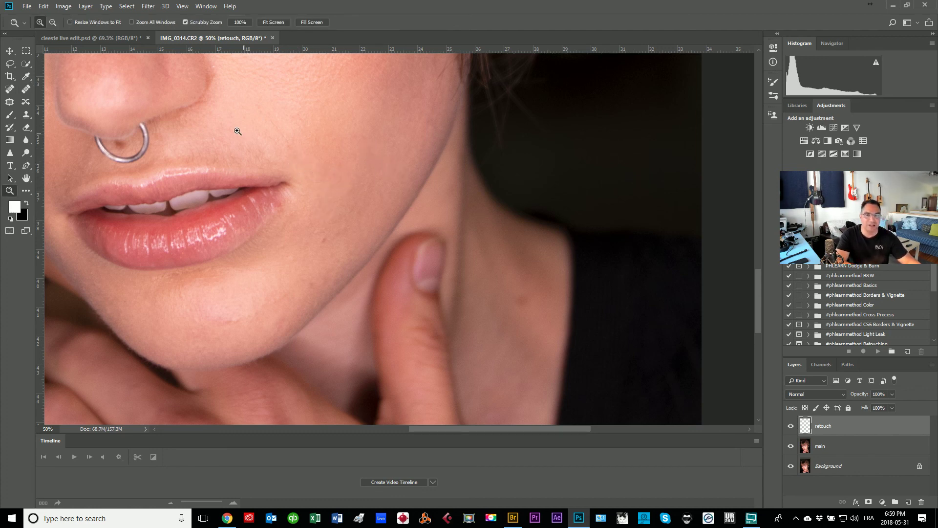
left_click(277, 171)
left_click_drag(247, 151, 325, 185)
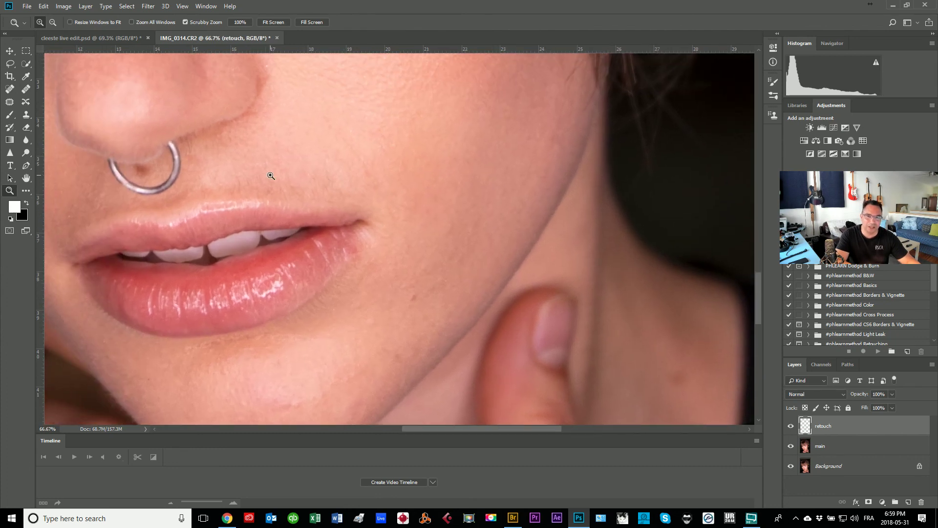
left_click(30, 90)
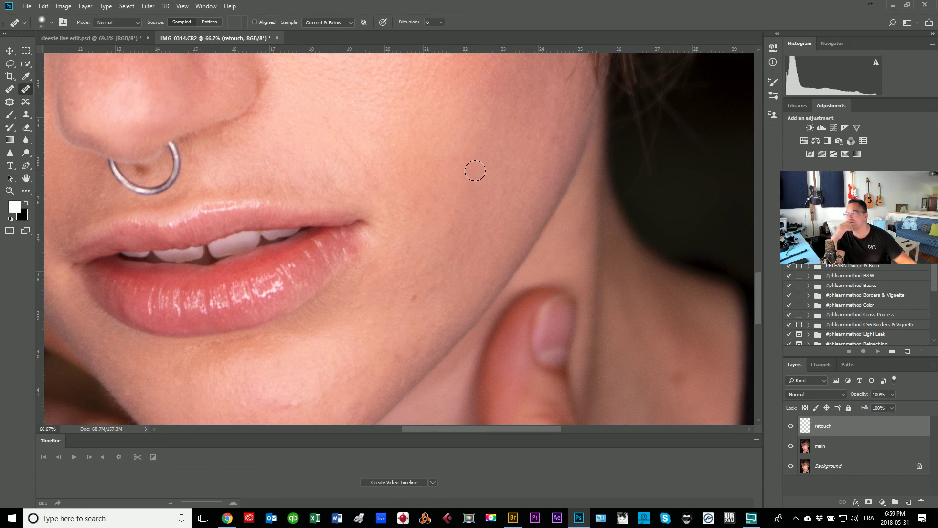
left_click(383, 192, "alt")
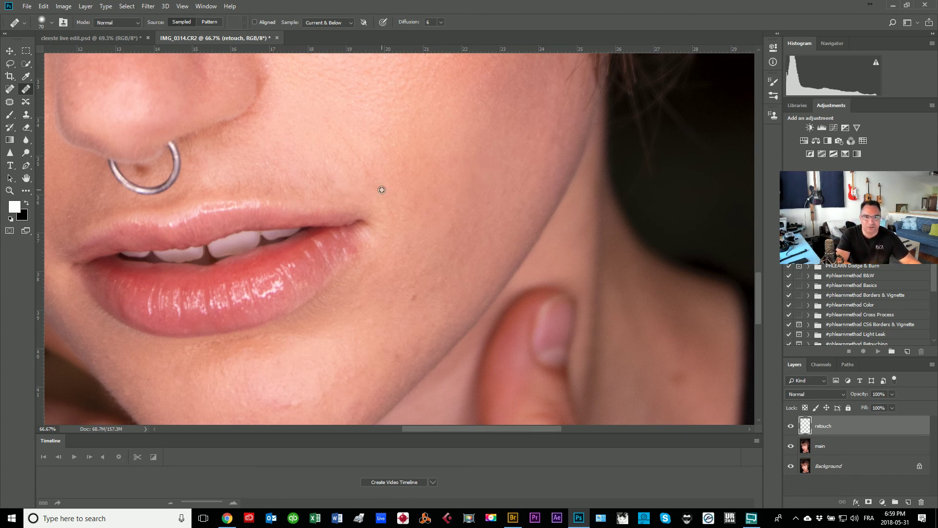
mouse_move(357, 148)
left_mouse_down()
mouse_move(329, 122)
mouse_move(363, 140)
mouse_move(348, 128)
left_mouse_up()
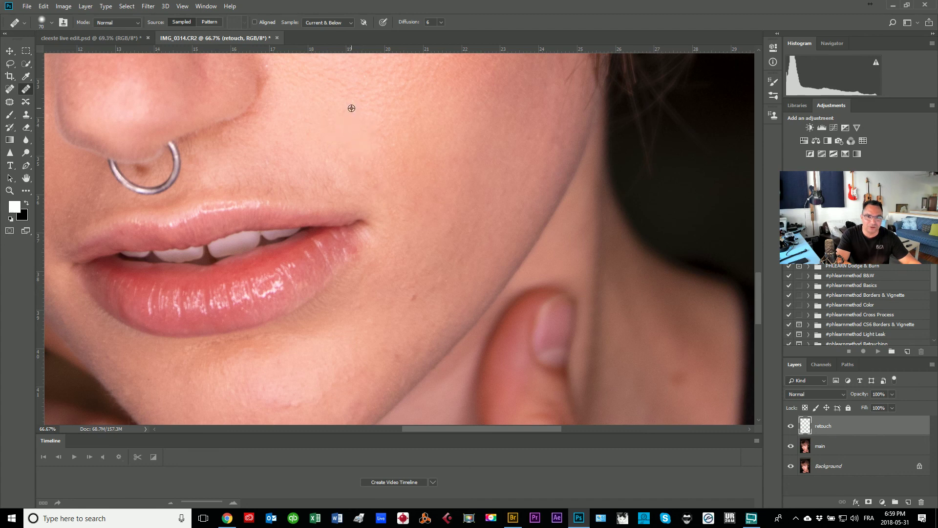
left_click_drag(273, 88, 302, 158)
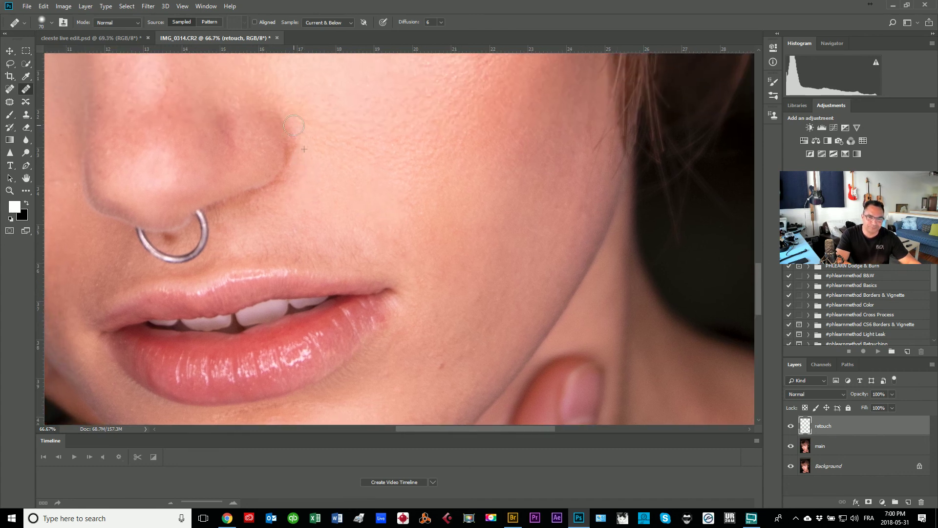
left_click_drag(331, 229, 258, 208)
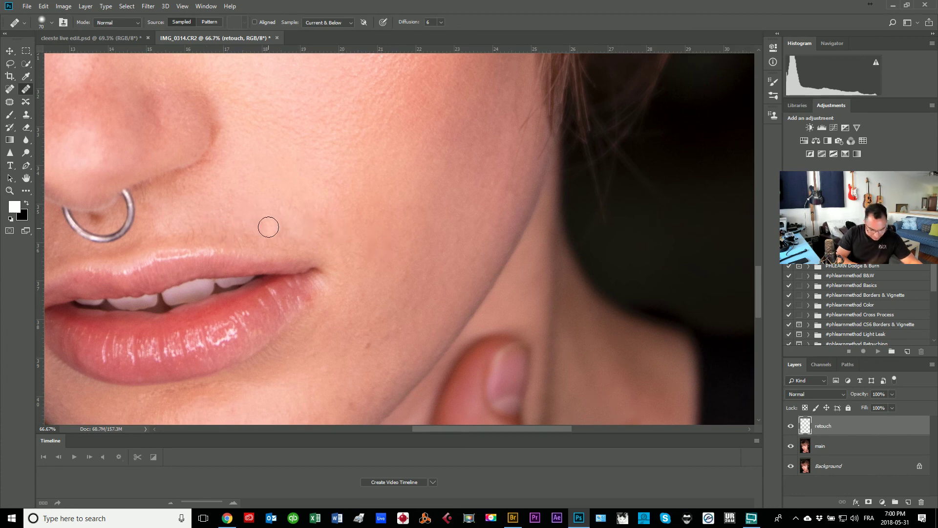
Heal the discoloured skin along the edge above the upper lip with skin sampled right beside it.
key("z")
left_click(307, 259)
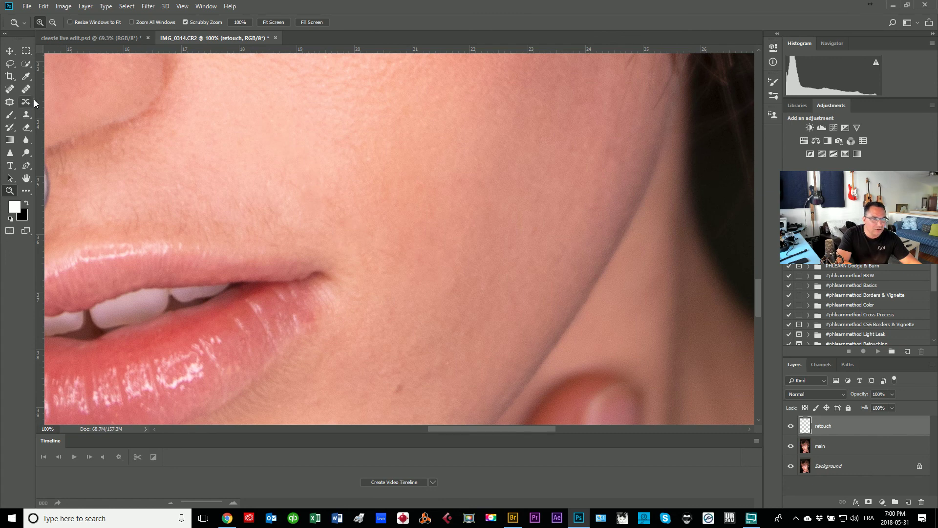
left_click(26, 89)
left_click_drag(209, 195, 348, 157)
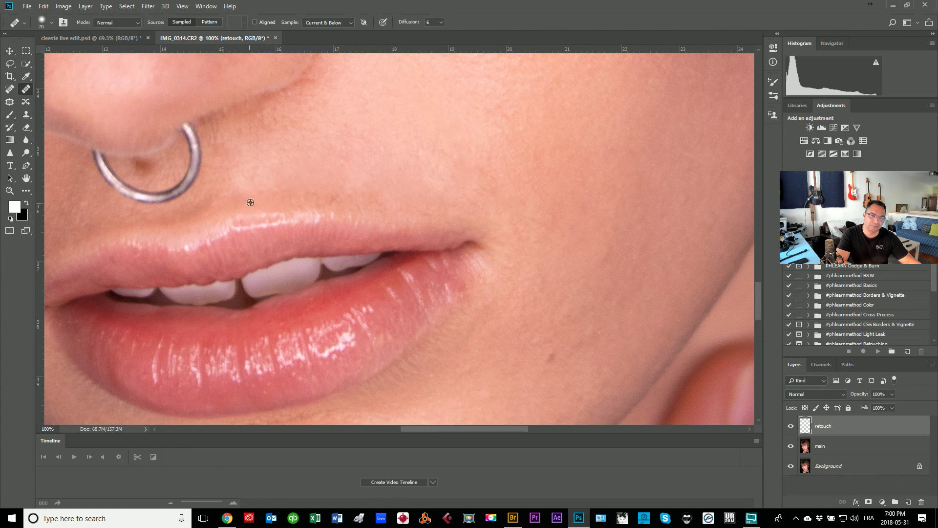
left_click(310, 200, "alt")
left_click(335, 200)
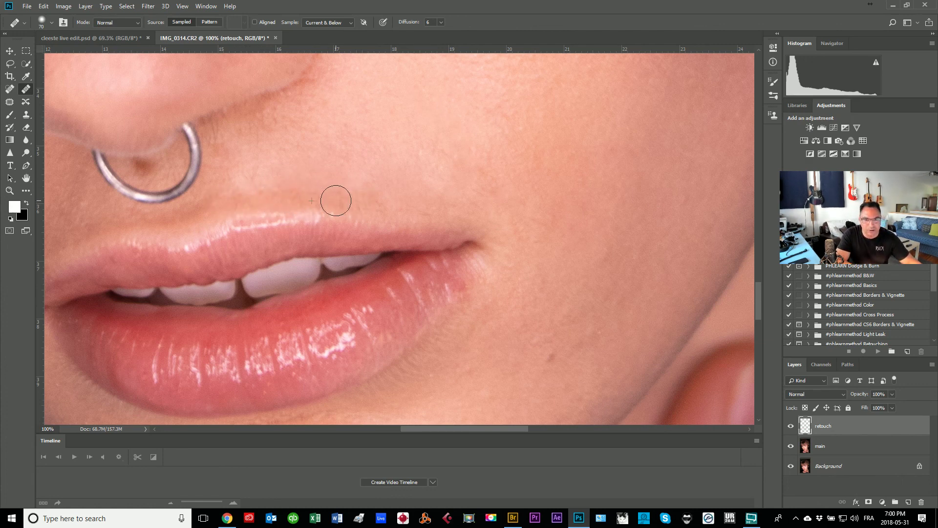
mouse_move(336, 200)
left_mouse_down()
mouse_move(293, 201)
mouse_move(339, 199)
left_mouse_up()
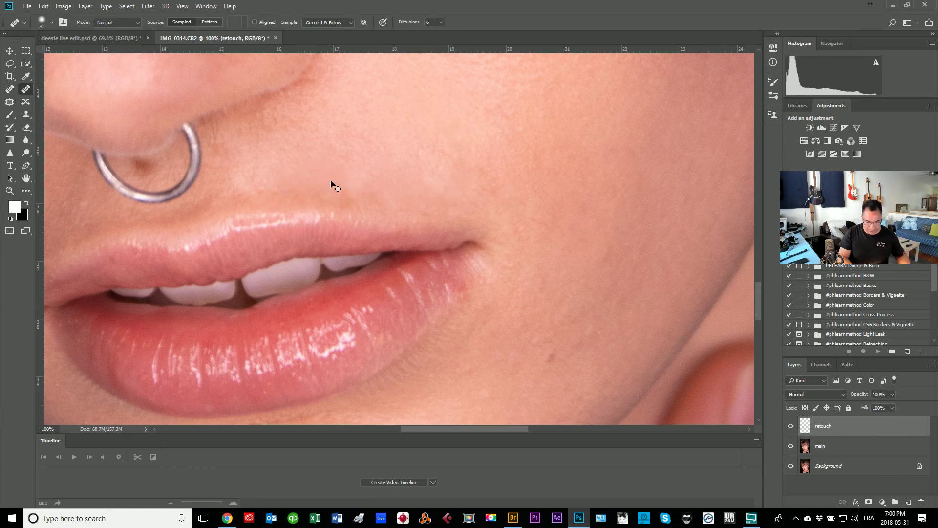
Enlarge the Healing Brush to 125 pixels and heal the reddish patch between the nostril and the upper lip.
key("ctrl+0")
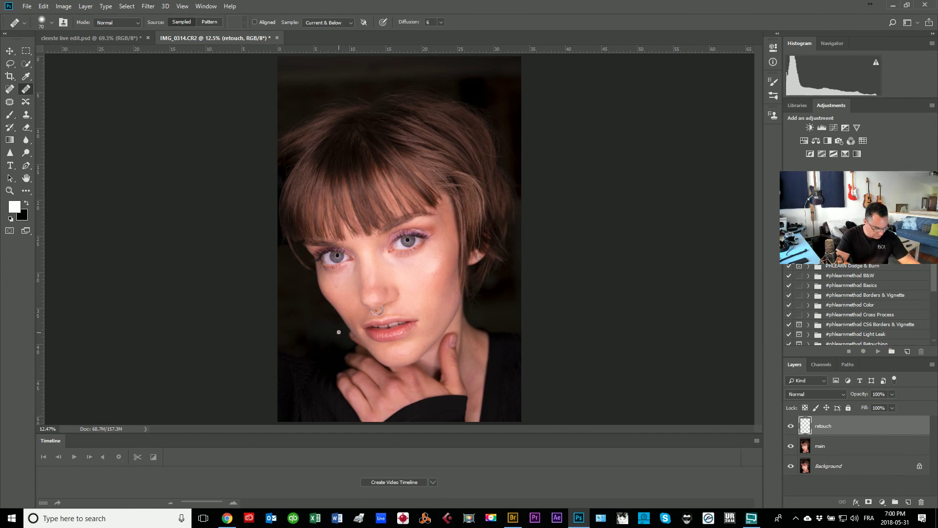
key("z")
left_click_drag(382, 306, 445, 350)
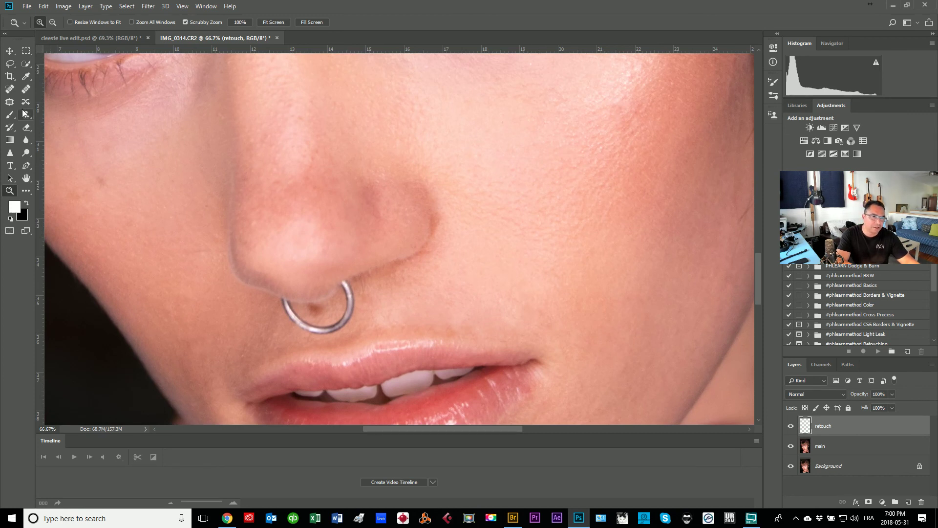
left_click(27, 90)
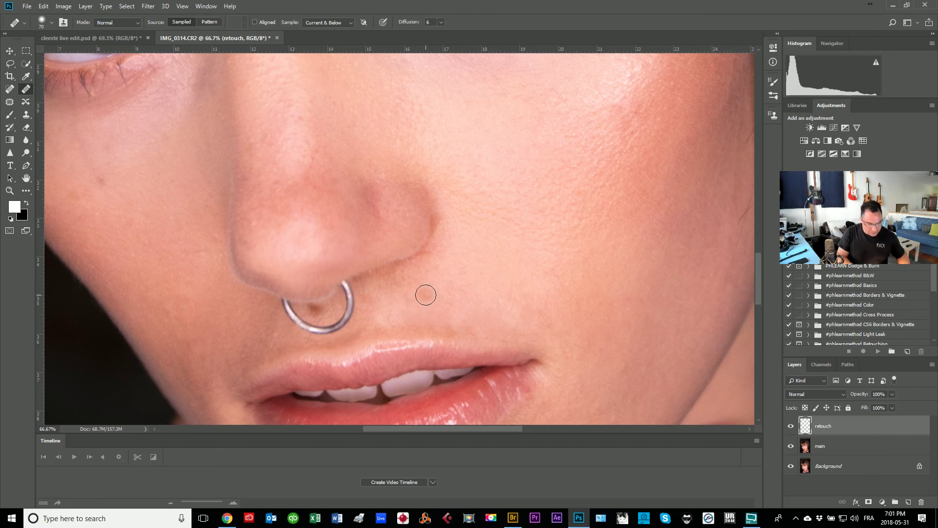
key("super+space")
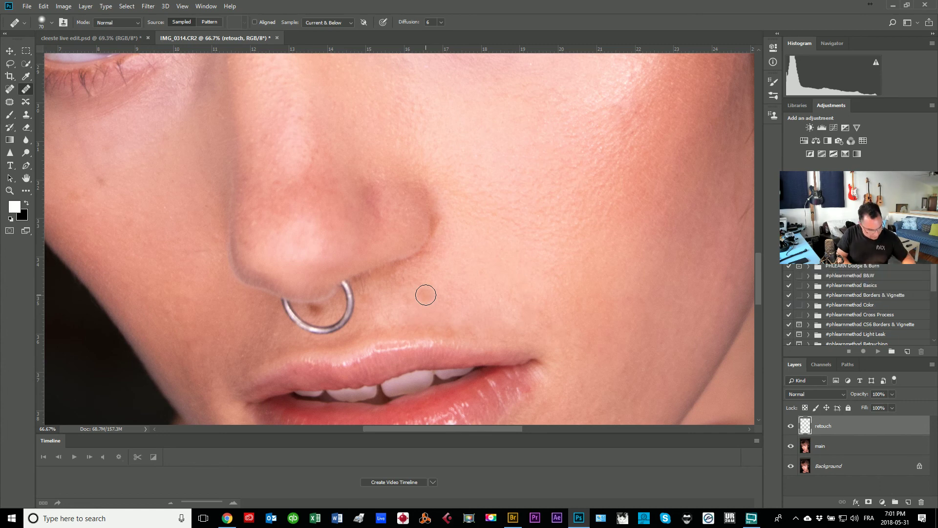
key("super+space")
key("bracketright")
key("bracketright")
key("bracketright")
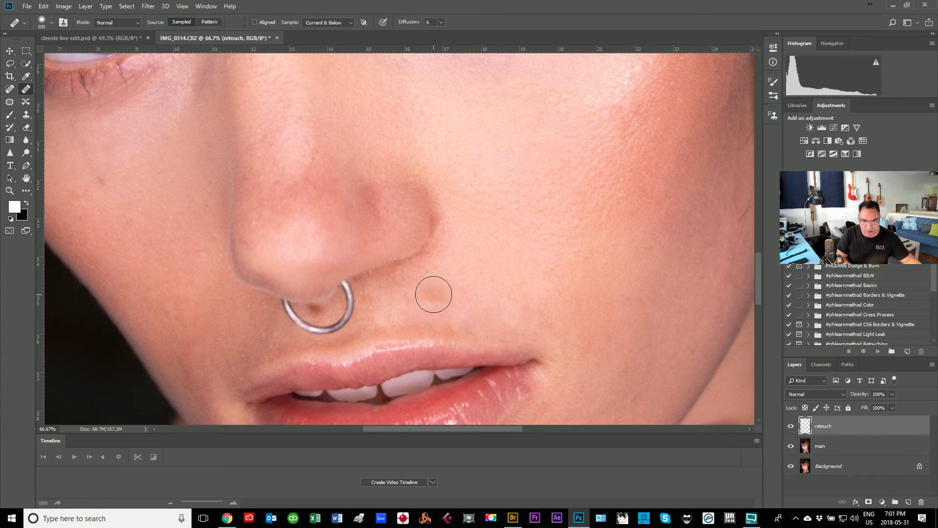
key("bracketright")
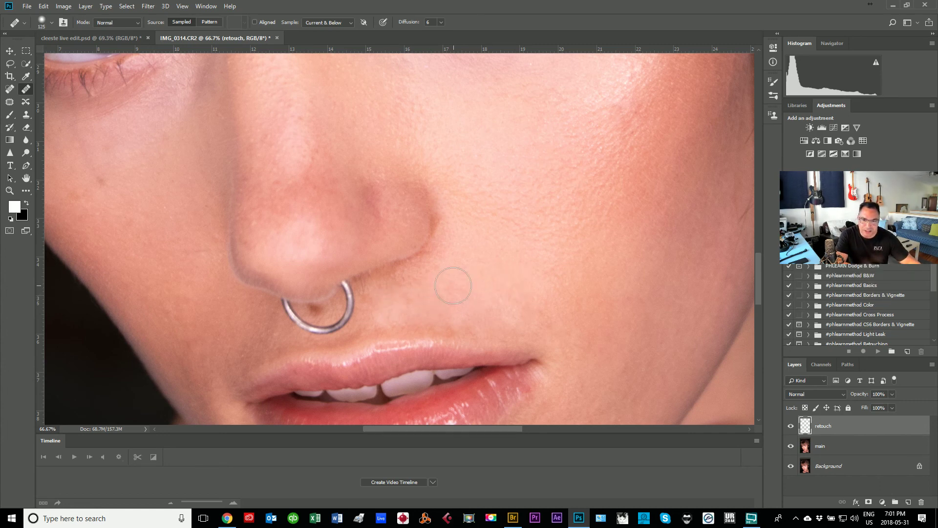
left_click(449, 307)
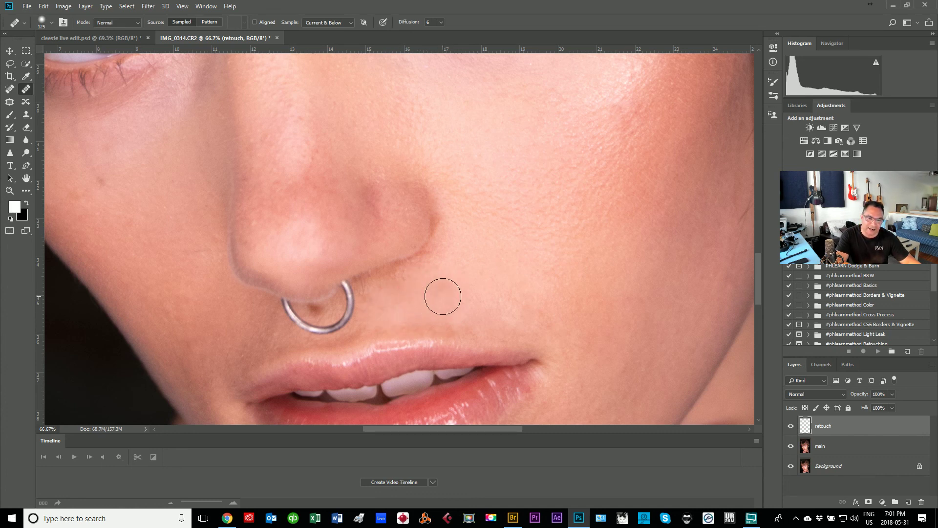
Reduce the Healing Brush to 70 pixels and heal small marks on the lower cheek and beside the nose.
left_click(187, 326)
key("bracketleft")
key("bracketleft")
key("bracketleft")
key("bracketleft")
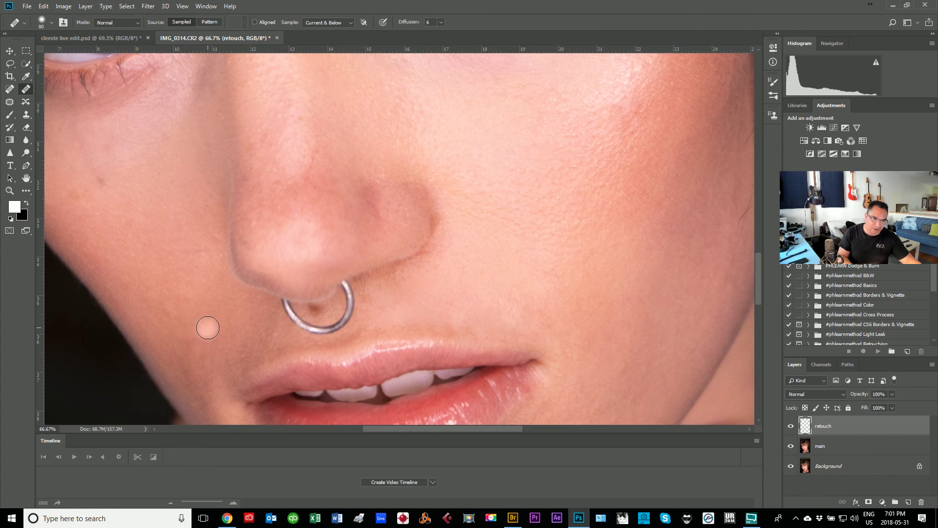
left_click(218, 320)
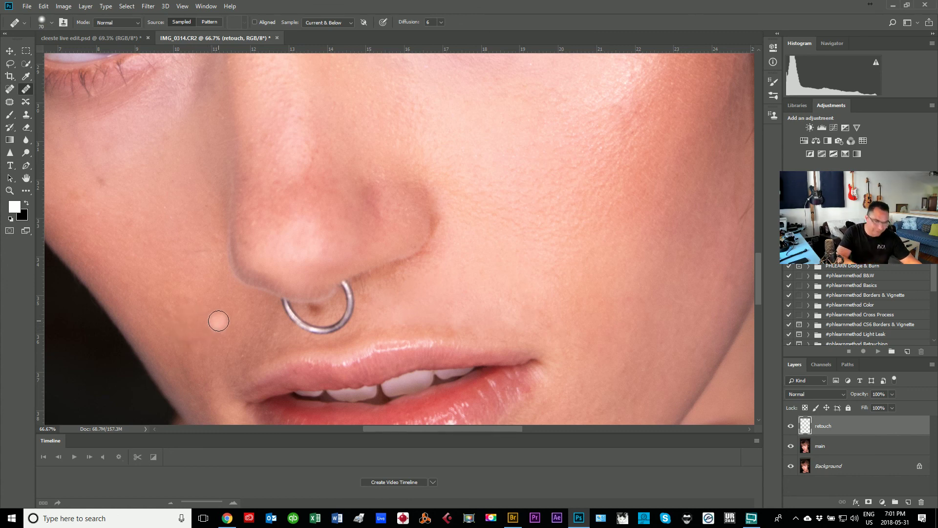
key("alt")
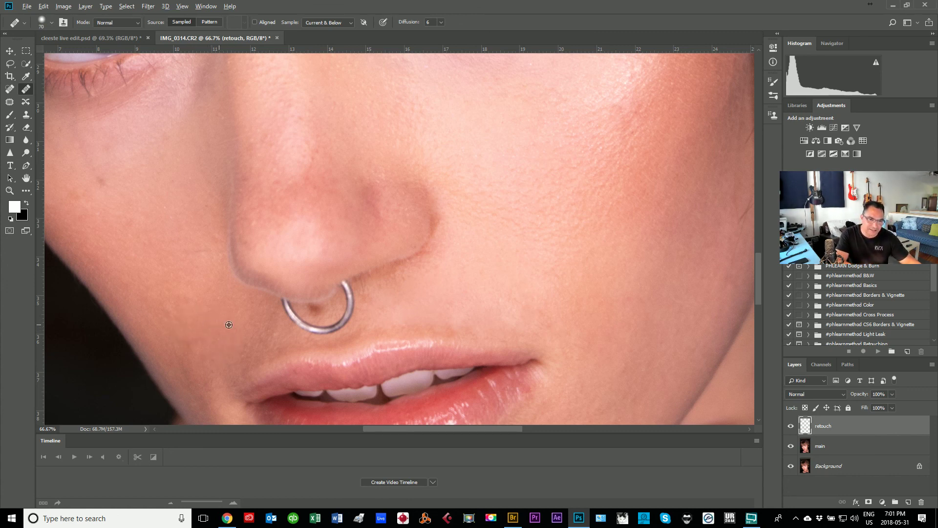
key("alt")
left_click(168, 281)
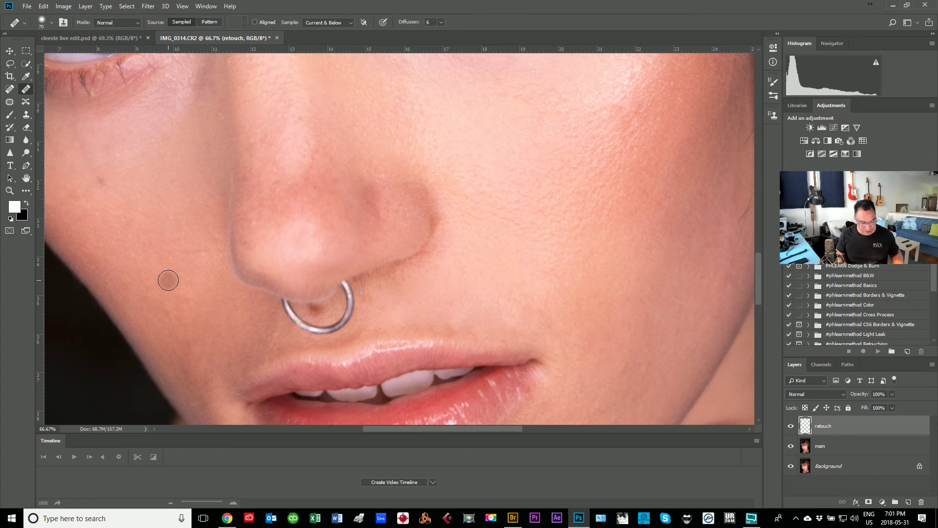
left_click(391, 110)
Heal the remaining dark spot on the cheek below the eye, using clean skin sampled close to it.
key("ctrl+0")
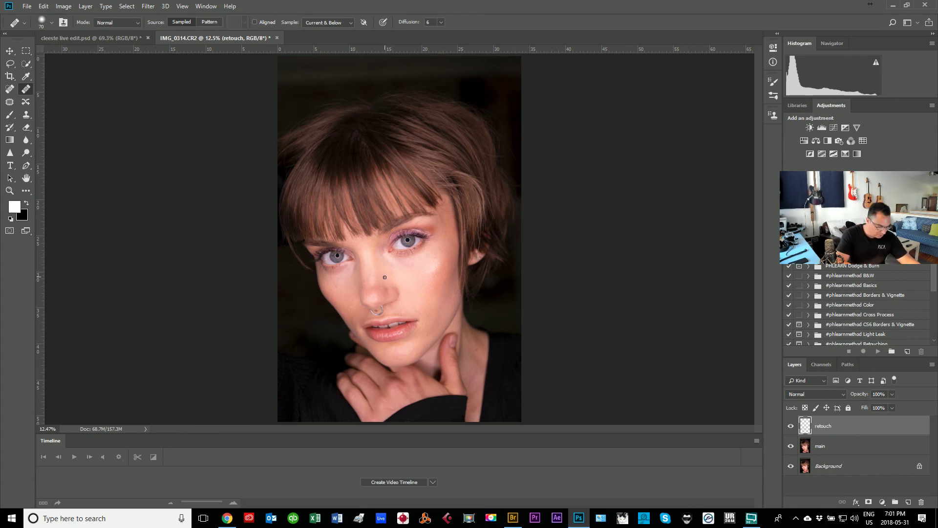
key("z")
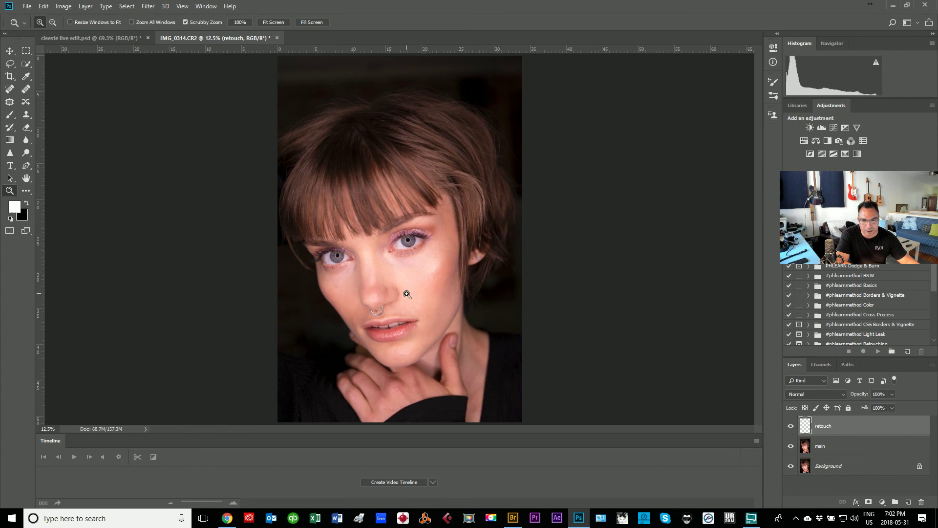
left_click_drag(408, 294, 417, 299)
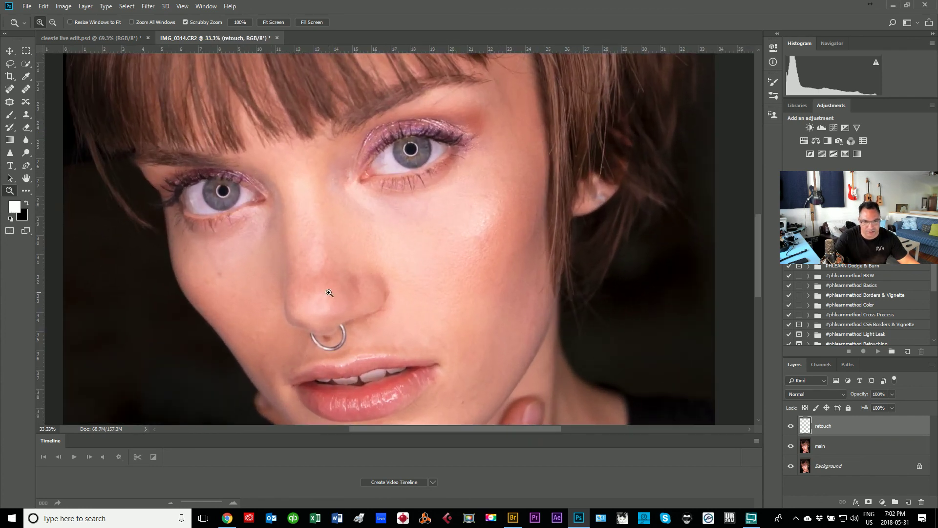
left_click_drag(329, 293, 389, 236)
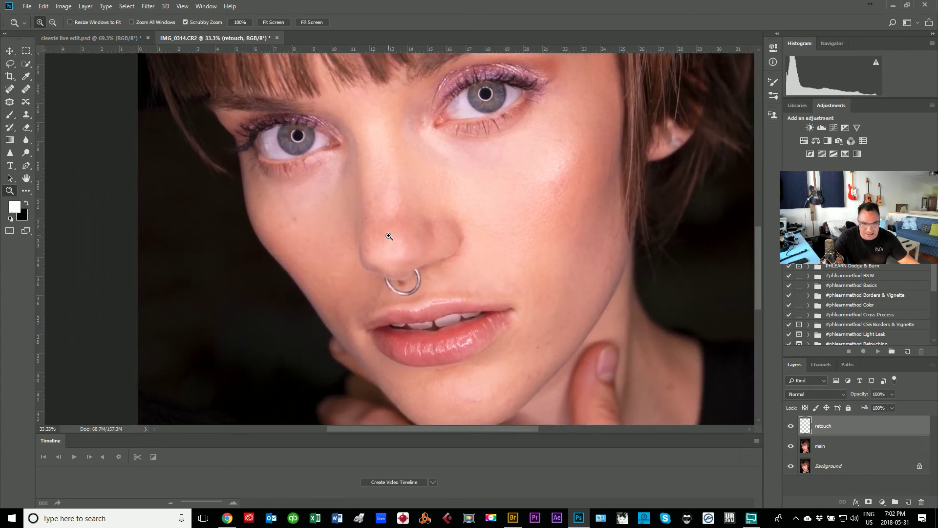
left_click(282, 236)
left_click(25, 89)
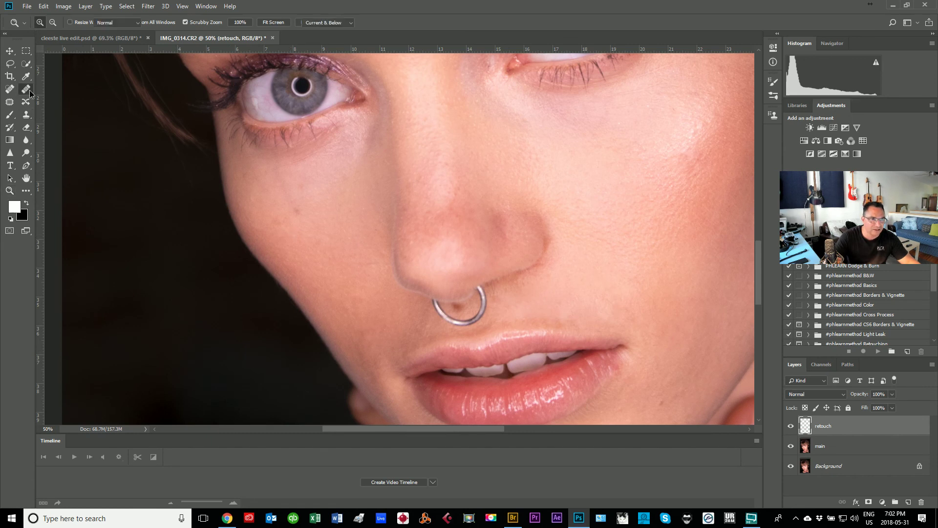
left_click(331, 226)
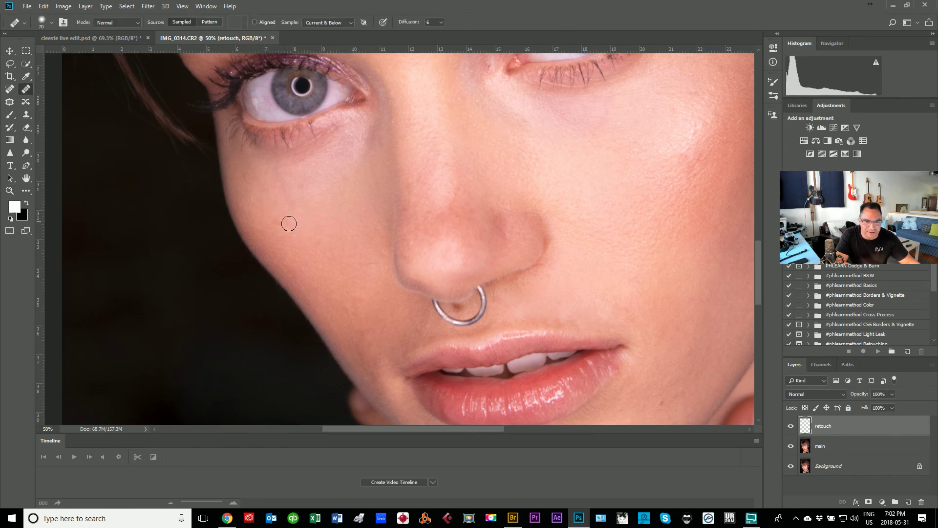
left_click_drag(289, 222, 279, 221)
left_click(304, 192, "alt")
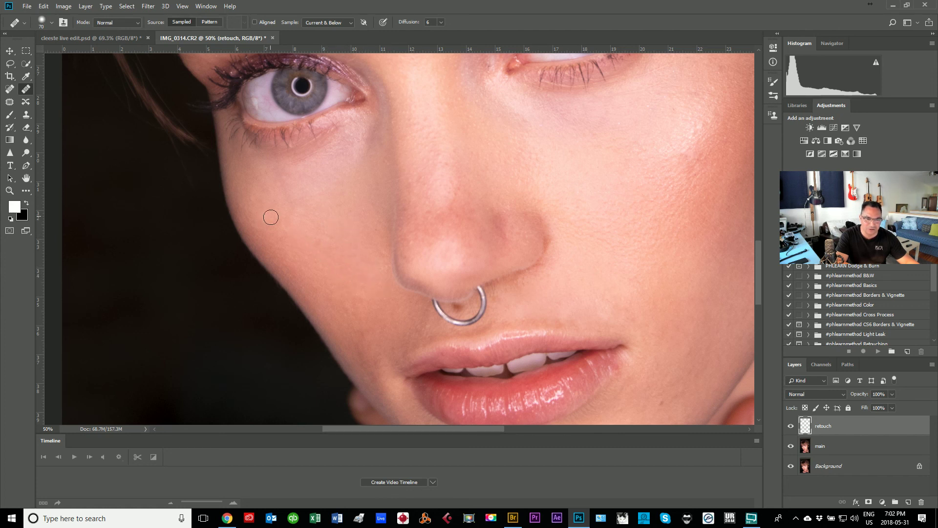
Reduce the Healing Brush to 45 pixels and heal the small marks in the skin around the upper lip.
left_click_drag(370, 290, 266, 172)
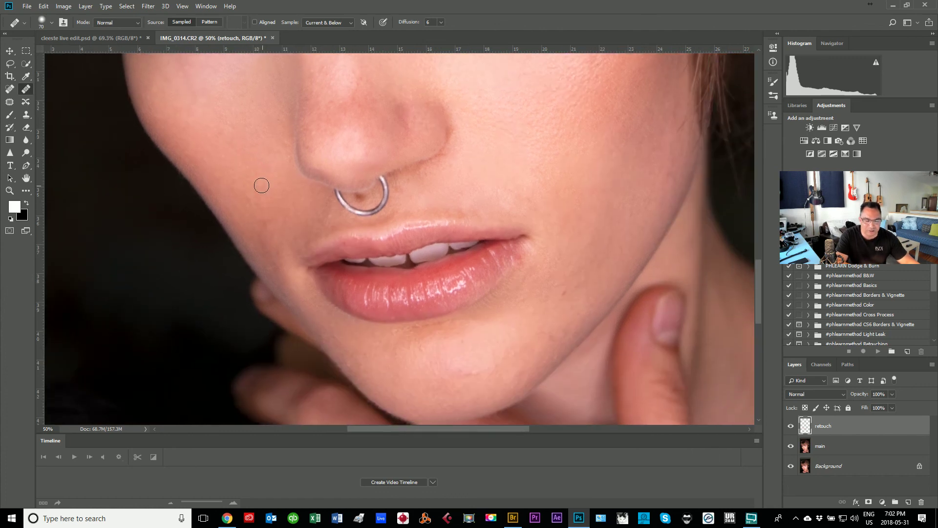
key("z")
left_click_drag(326, 213, 356, 215)
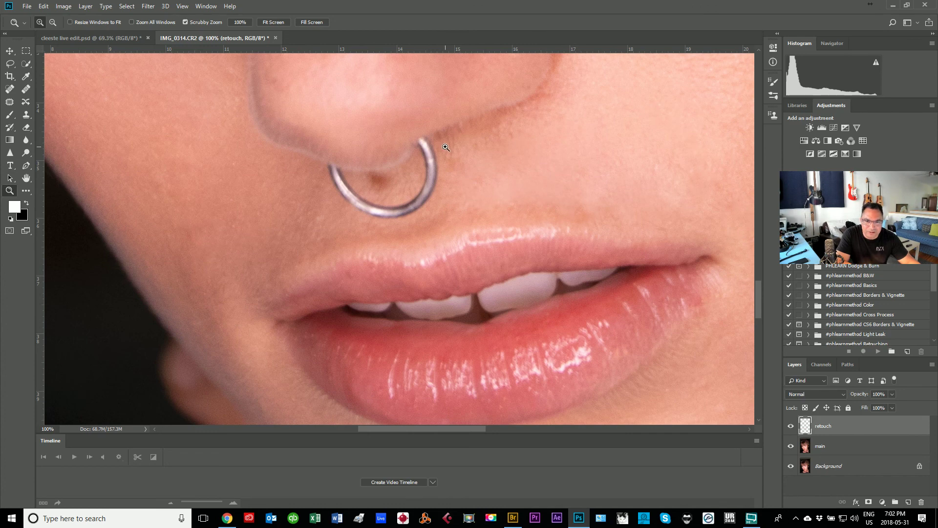
left_click(32, 90)
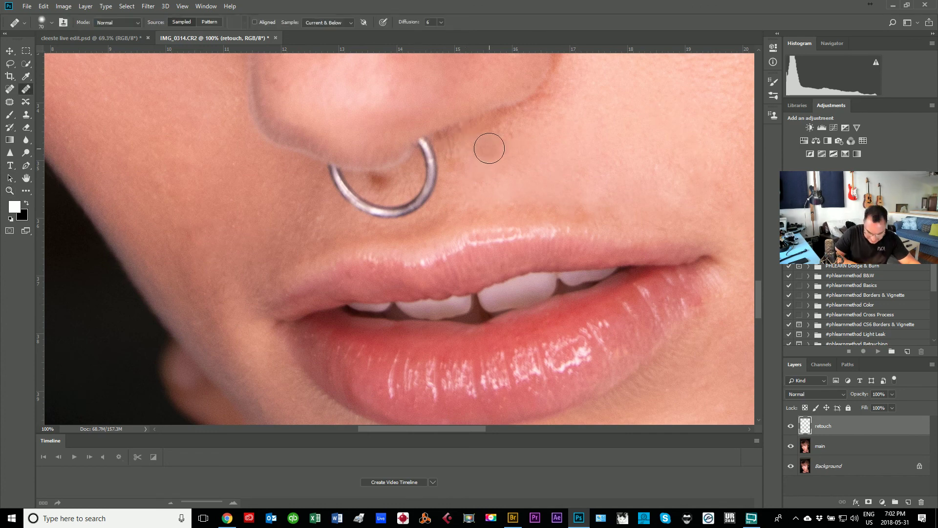
key("bracketleft")
key("bracketleft")
key("bracketleft")
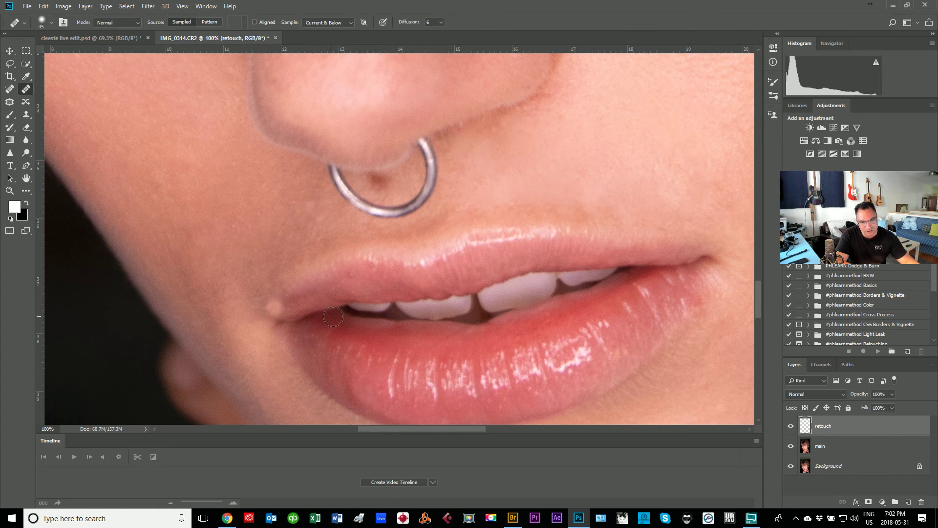
Reduce the Healing Brush to 25 pixels and heal small spots at the mouth's corners and on the lower cheek.
key("bracketleft")
key("bracketleft")
left_click(356, 291)
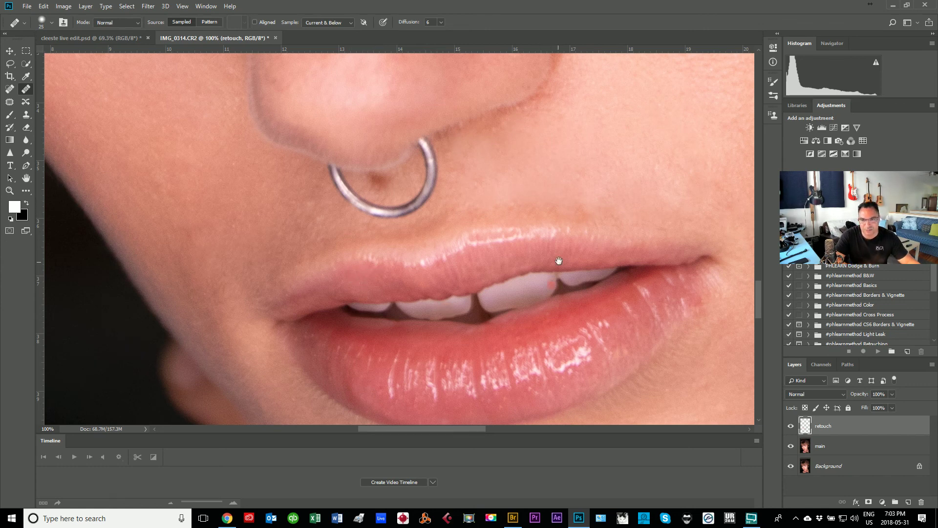
mouse_move(559, 260)
left_mouse_down()
mouse_move(289, 248)
mouse_move(258, 256)
left_mouse_up()
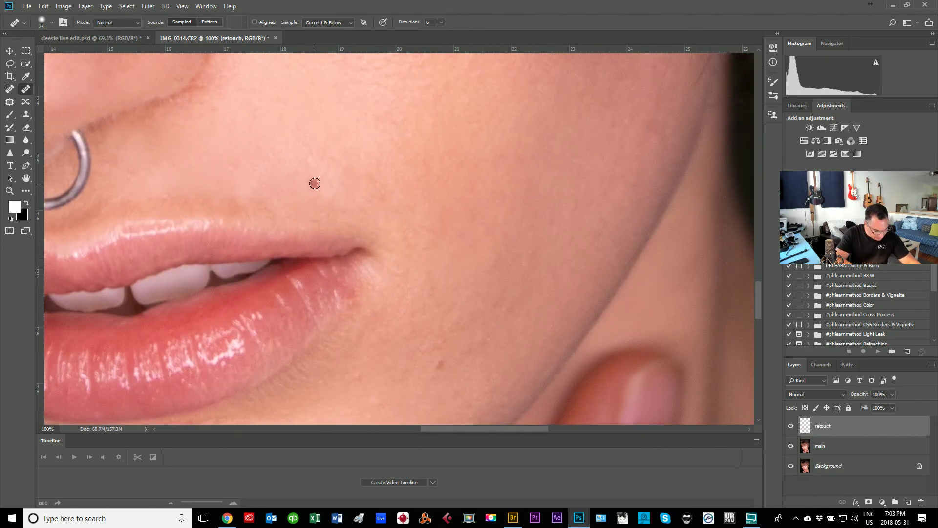
left_click(414, 184, "alt")
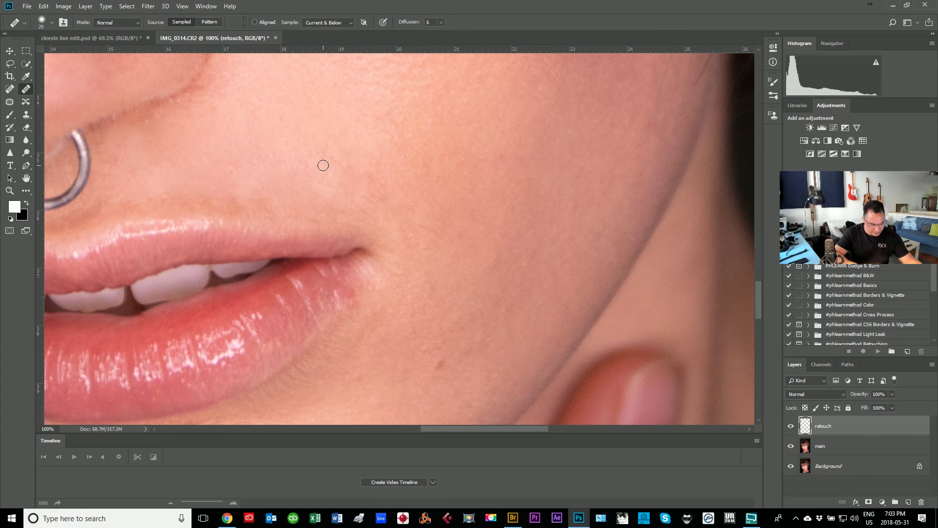
Enlarge the Healing Brush to 50 pixels and heal the reddish marks in the middle of the chin.
left_click_drag(323, 166, 310, 51)
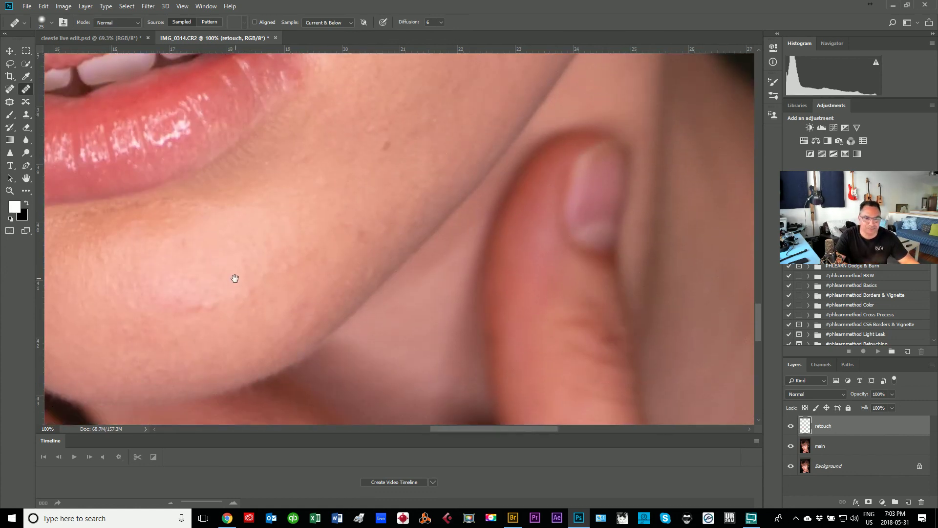
left_click_drag(234, 274, 373, 230)
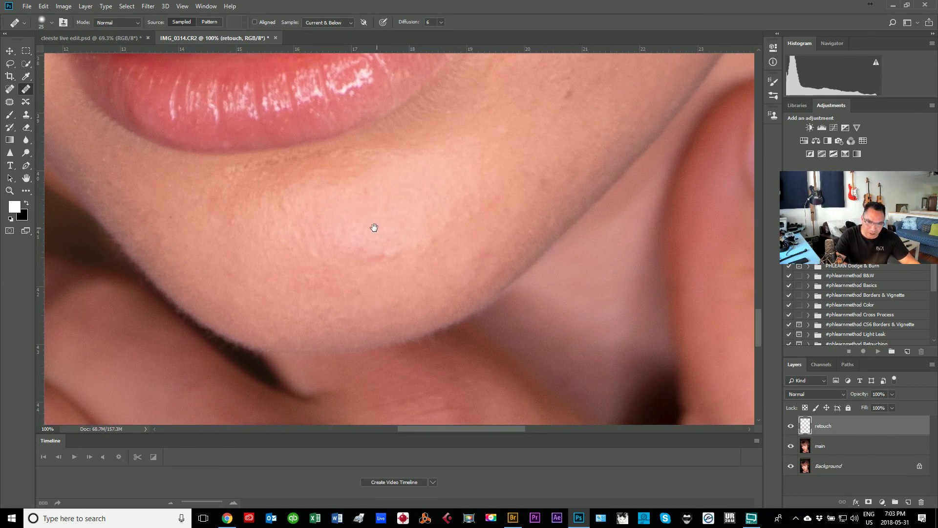
key("bracketright")
key("bracketright")
key("bracketright")
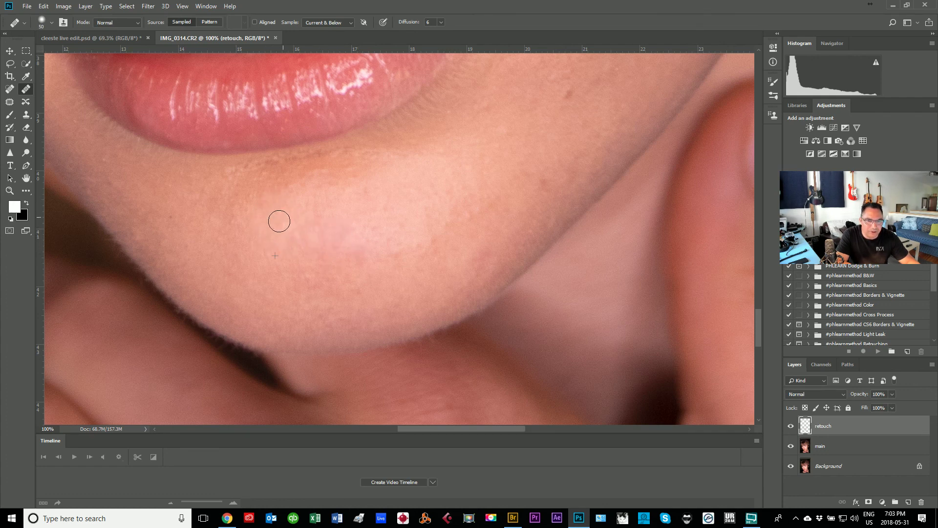
Heal the small marks on the shadowed side of the chin and jaw with skin sampled close by.
left_click(204, 212, "alt")
left_click(163, 189)
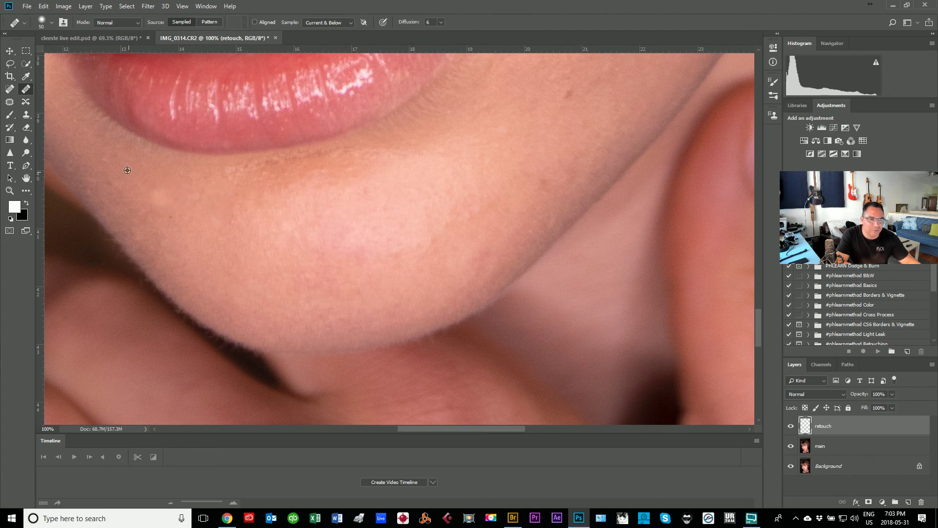
left_click_drag(88, 151, 167, 215)
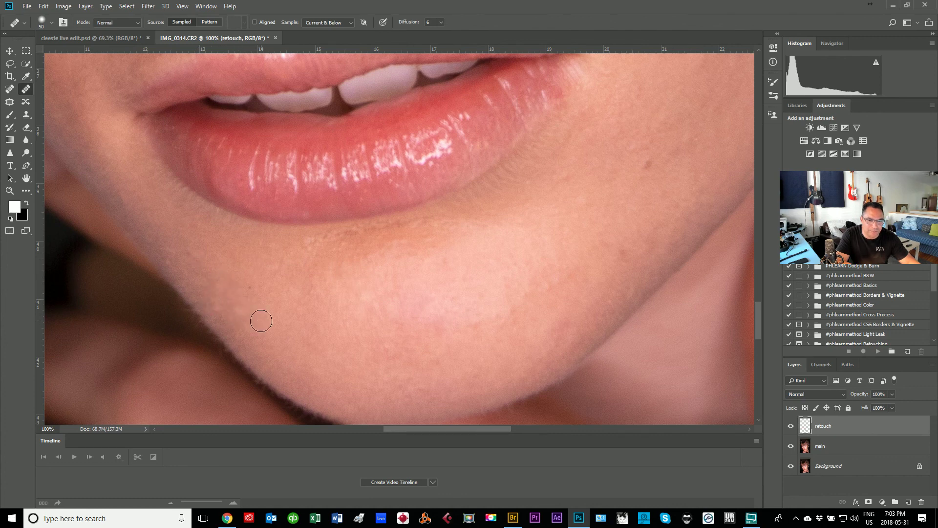
key("alt")
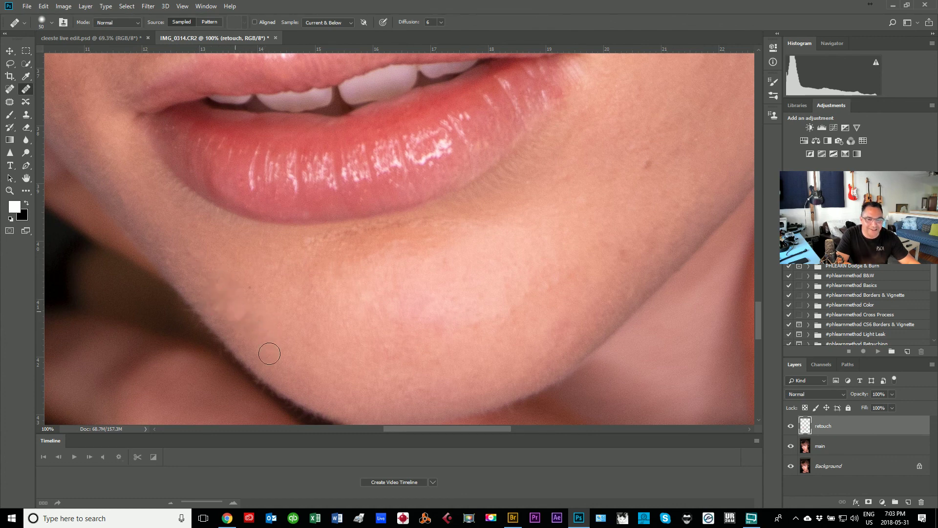
key("alt")
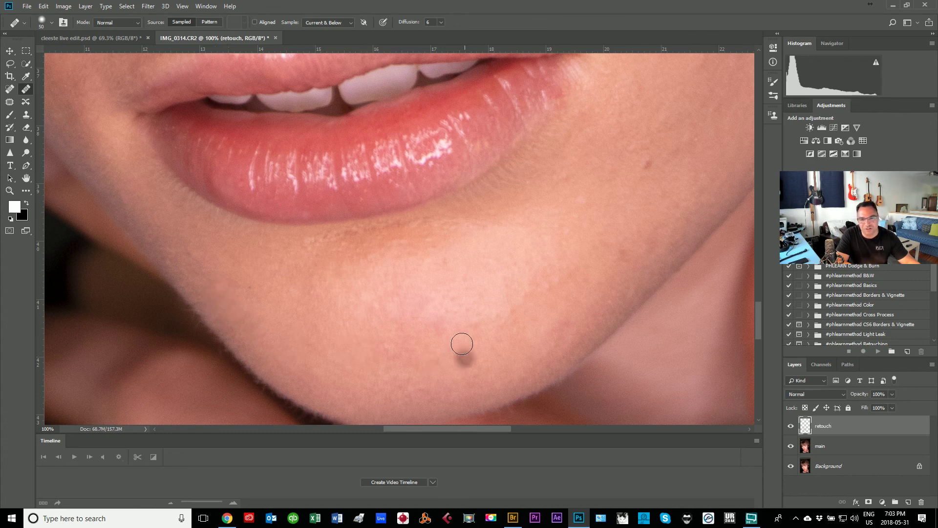
Heal the uneven patches across the chin's highlight and the skin below the lower lip, resampling nearby skin for each patch.
left_click(461, 327, "alt")
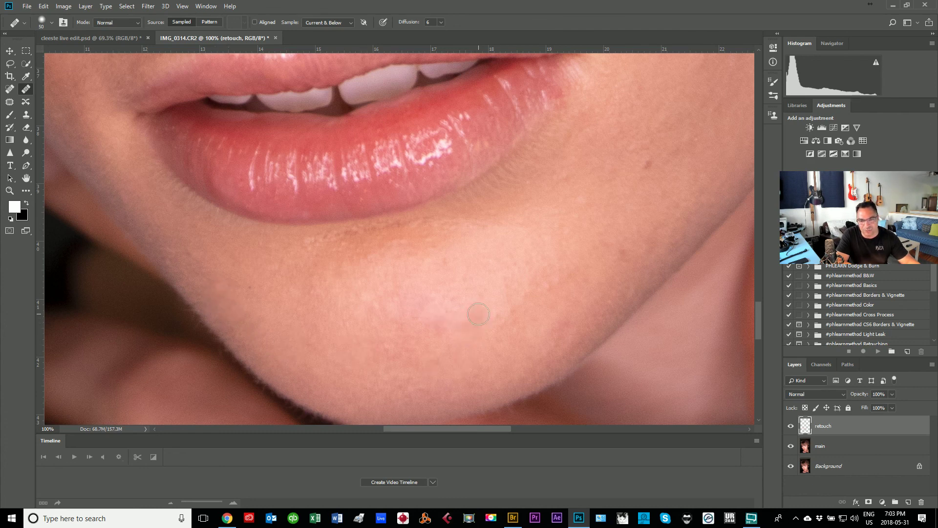
key("alt")
left_click(425, 331, "alt")
key("alt")
left_click(505, 311, "alt")
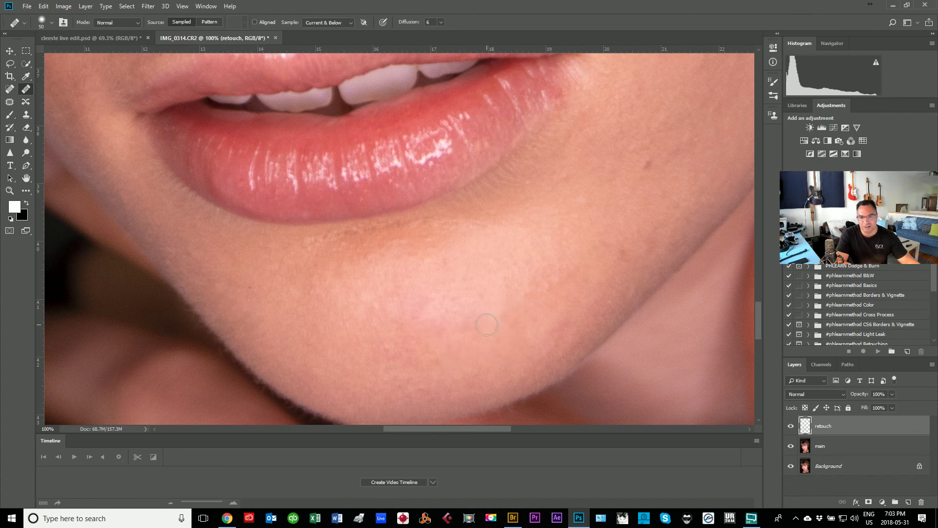
left_click(396, 357, "alt")
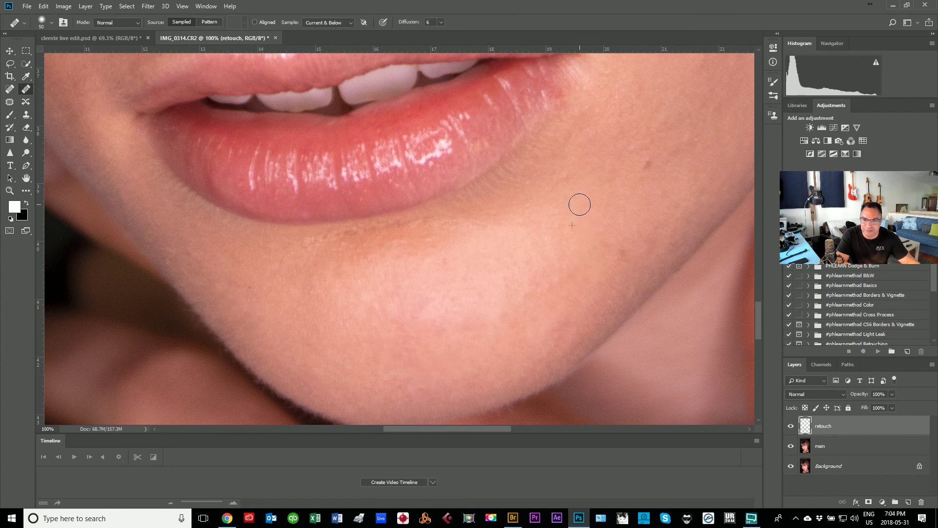
left_click(512, 201, "alt")
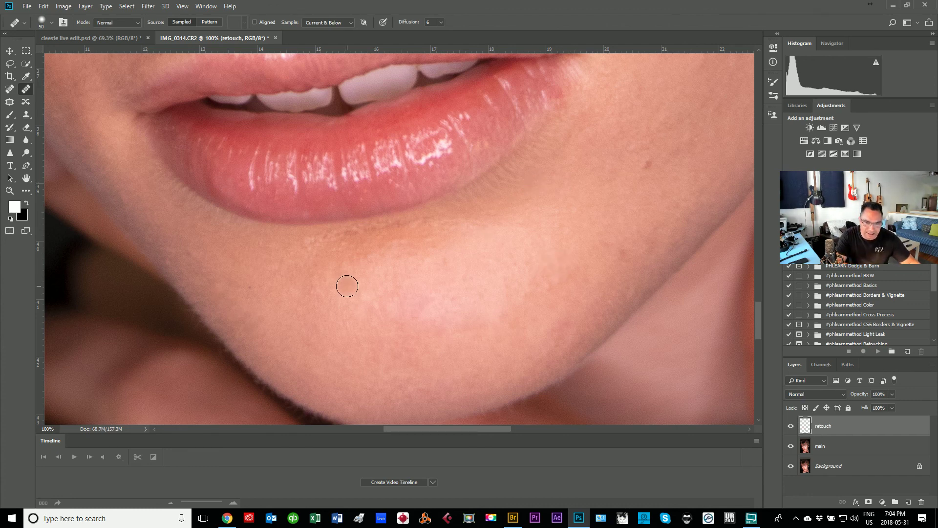
Reduce the Healing Brush to 35 pixels and heal the rough, discoloured skin just beneath the lower lip.
key("z")
left_click_drag(306, 253, 343, 244)
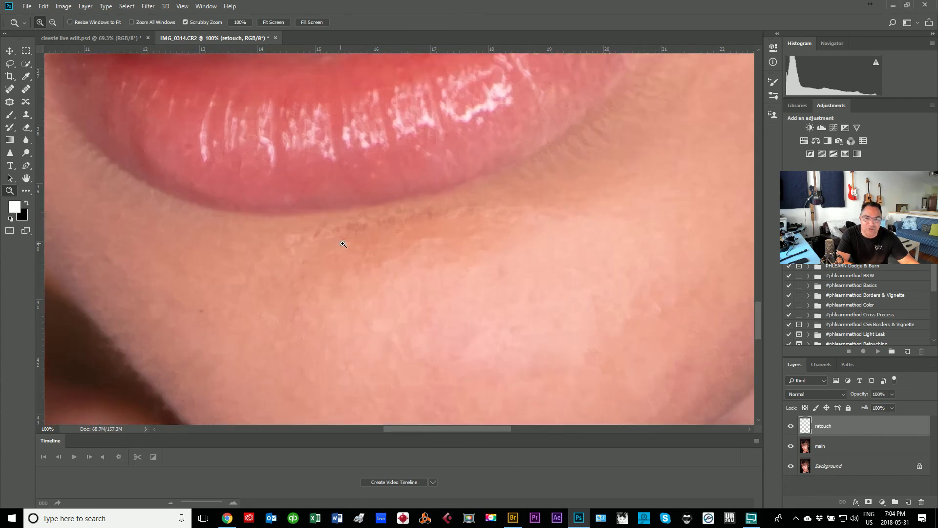
left_click(343, 245)
left_click(26, 89)
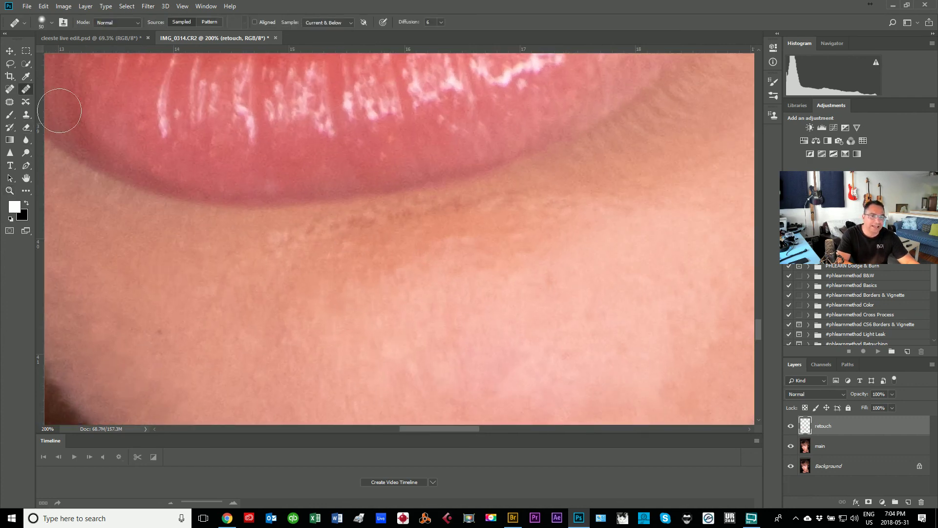
key("bracketleft")
key("bracketleft")
key("bracketleft")
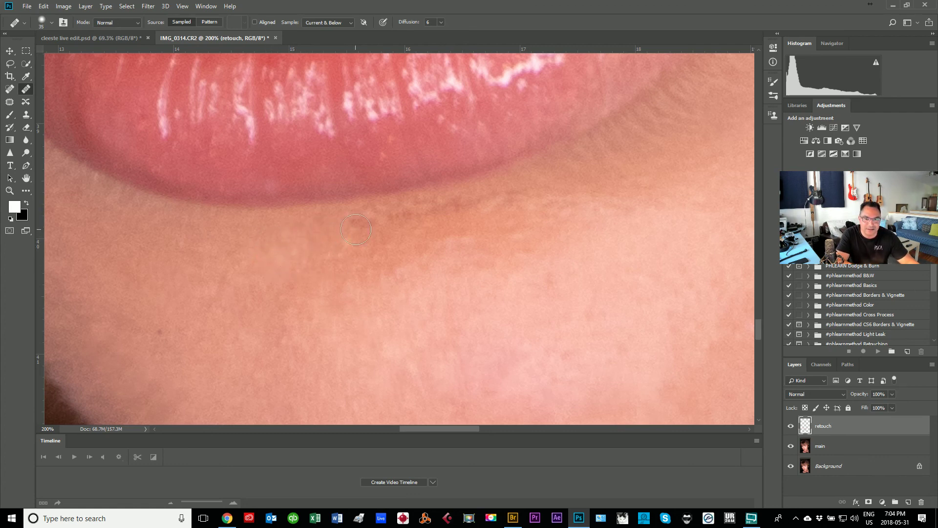
Fit the whole portrait in view and narrow the panel column to widen the canvas area.
key("ctrl+0")
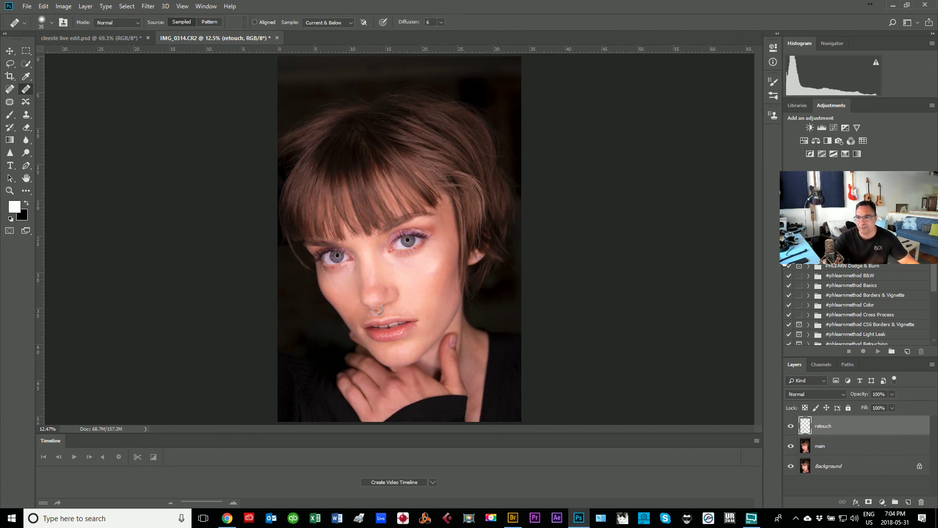
left_click_drag(778, 258, 817, 258)
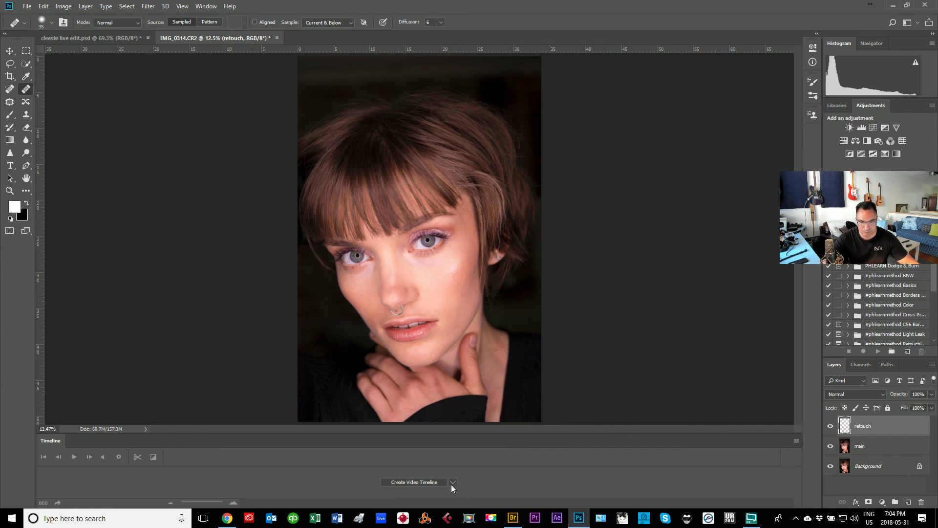
Enlarge the Healing Brush to 45 pixels and heal the shiny, textured spots on the cheekbone below the eye.
key("z")
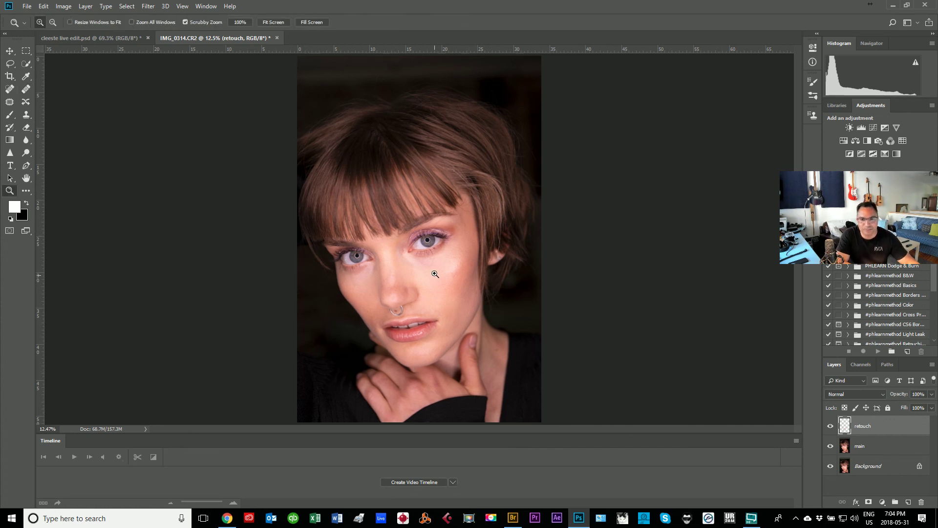
left_click(420, 264)
left_click(440, 260)
left_click(470, 252)
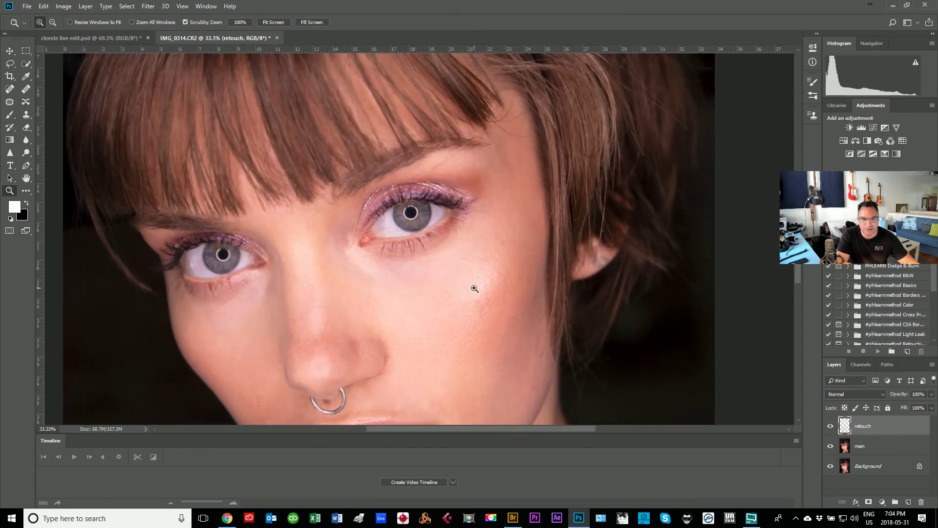
left_click_drag(475, 289, 340, 271)
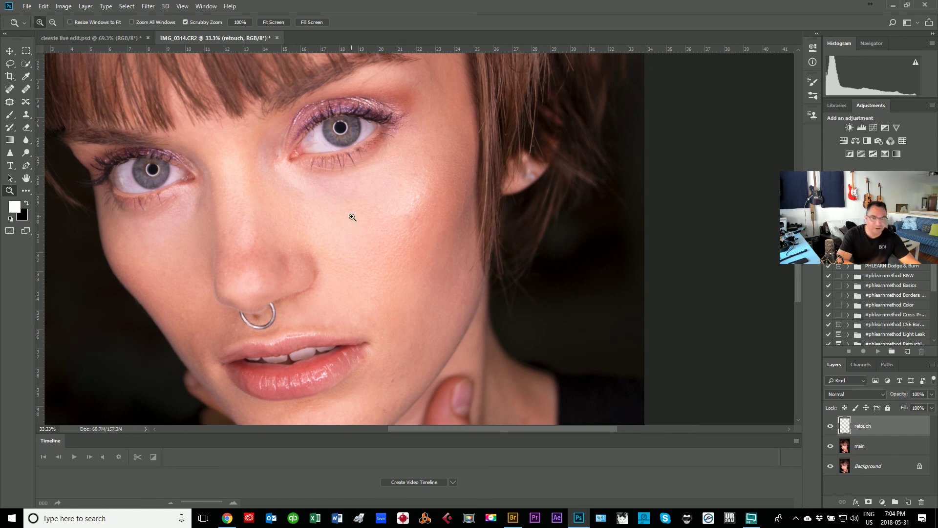
left_click(403, 204)
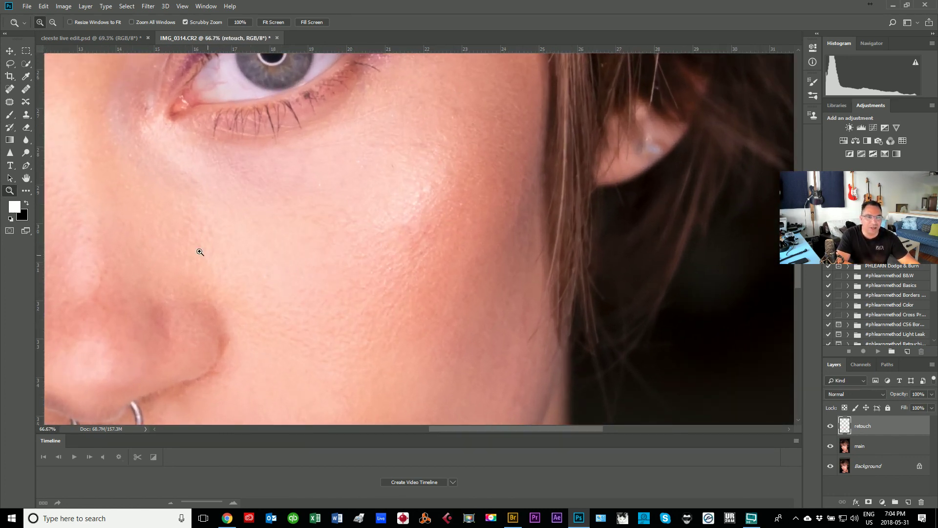
left_click(26, 88)
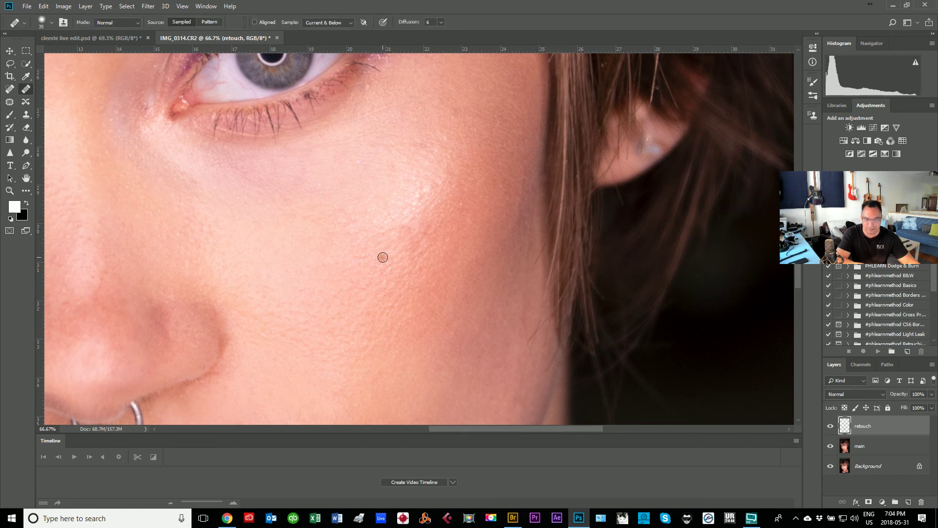
key("bracketright")
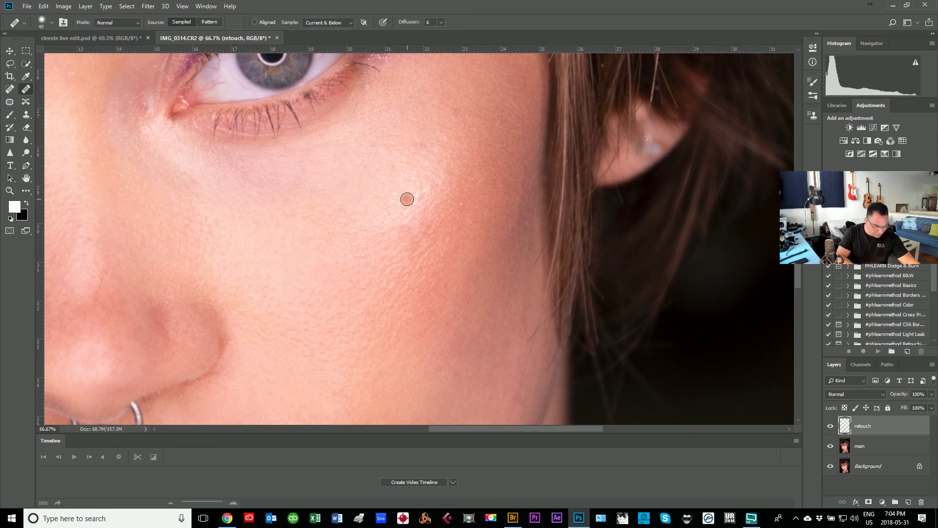
left_click(406, 195)
left_click(390, 228, "alt")
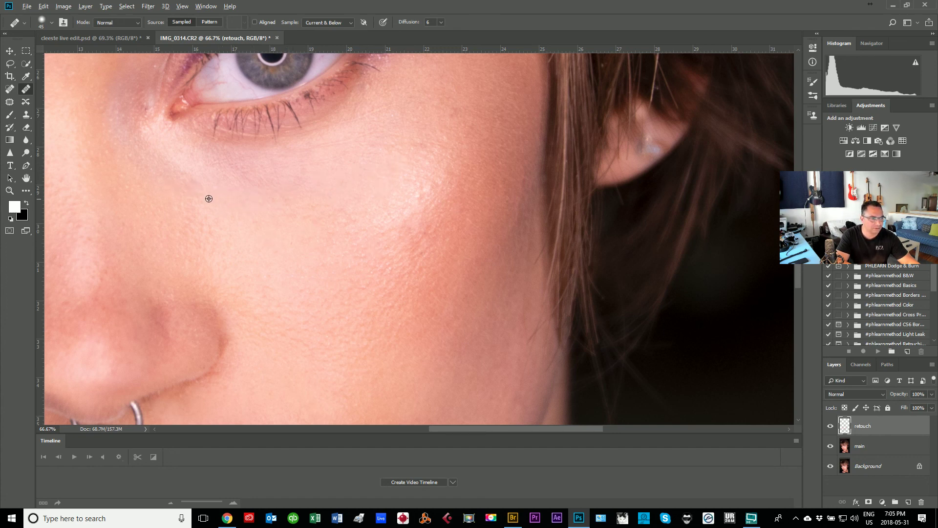
Heal the skin between the nose bridge and the inner eye corner, and show the whole portrait.
left_click(132, 155, "alt")
left_click(107, 131)
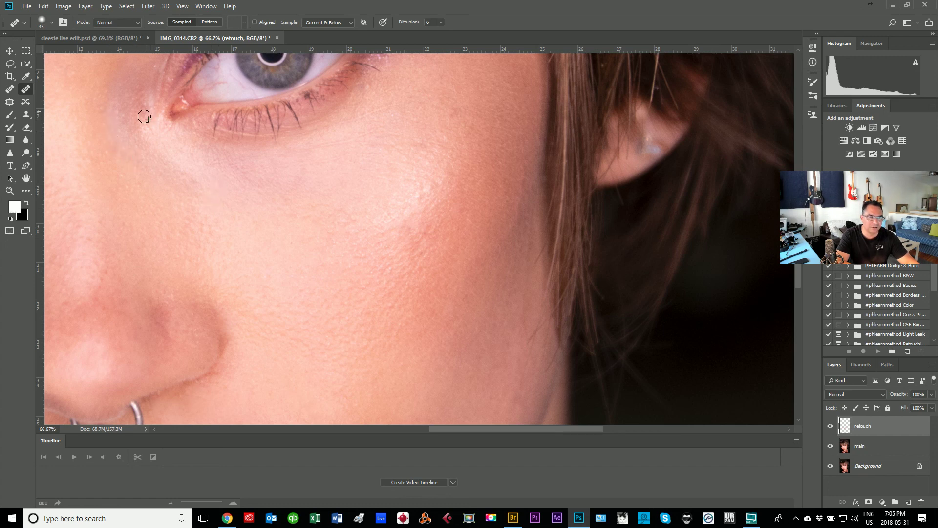
key("ctrl+0")
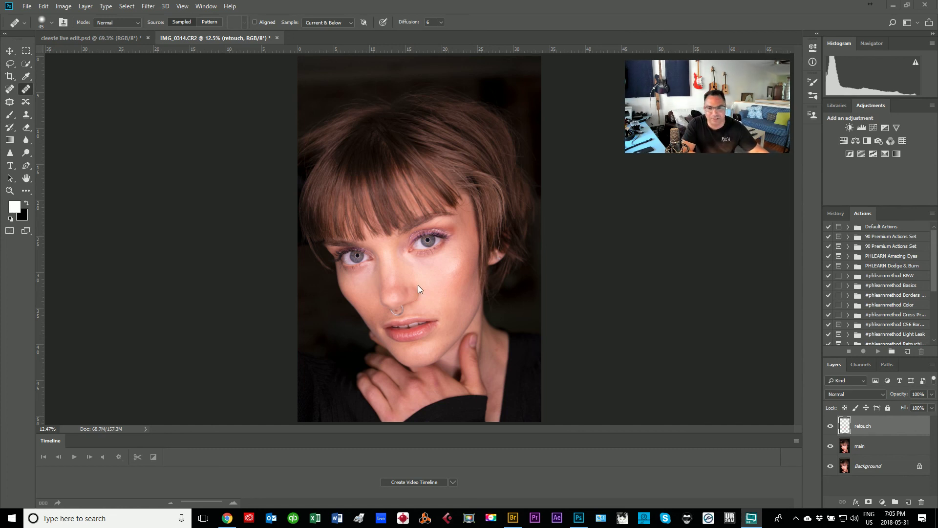
Expand the PHLEARN Amazing Eyes action set to list its eye-colour actions.
left_click(935, 421)
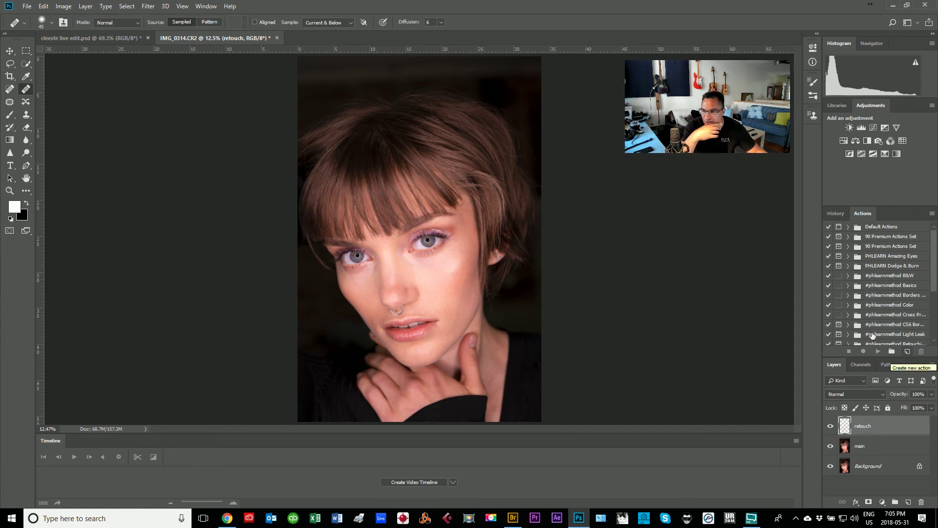
scroll(875, 334, "down", 1)
scroll(874, 335, "up", 1)
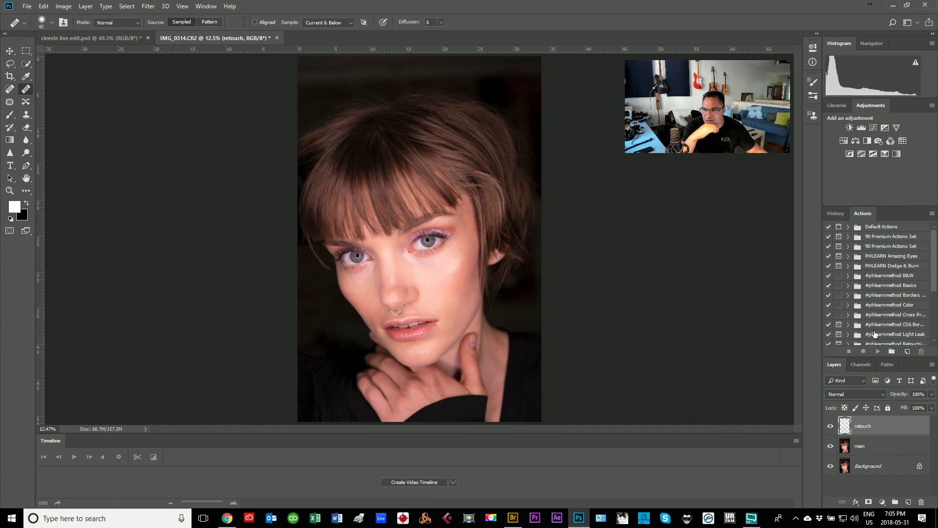
left_click(849, 256)
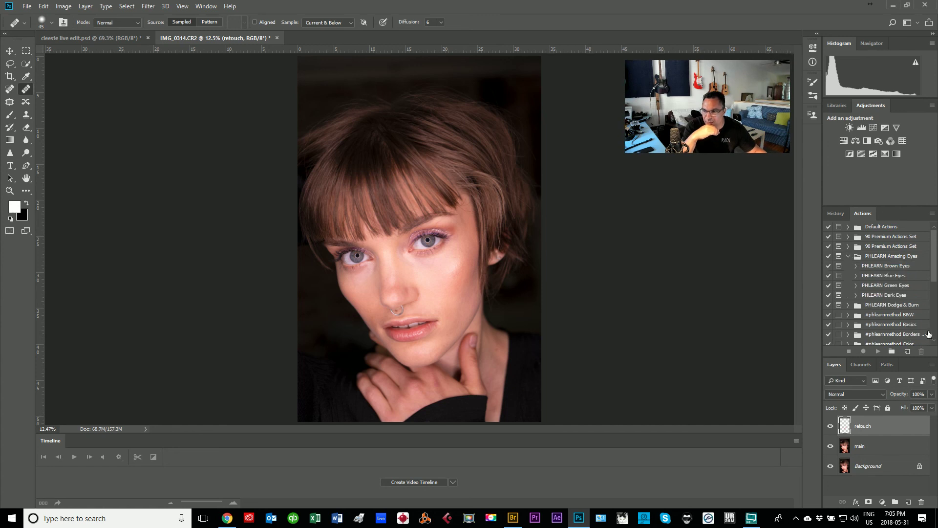
Run the PHLEARN Blue Eyes action and continue past its welcome message.
left_click(876, 275)
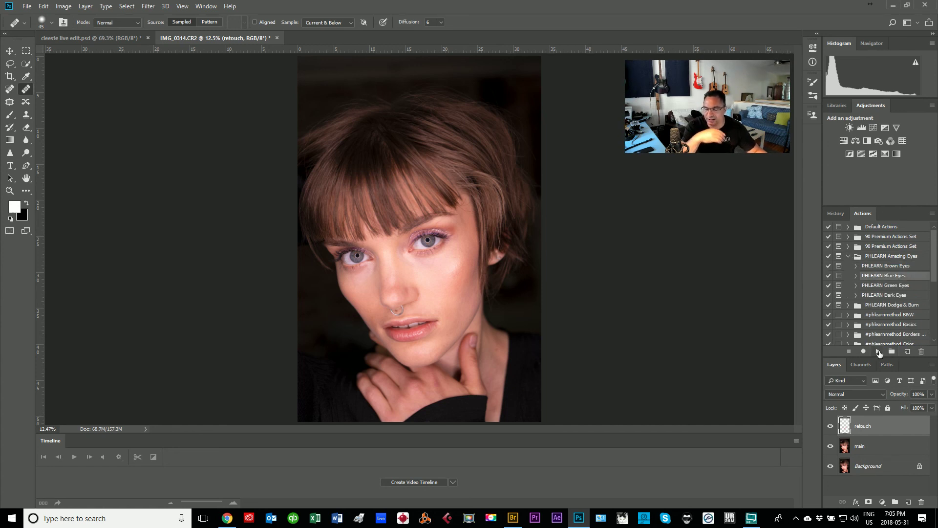
left_click(879, 351)
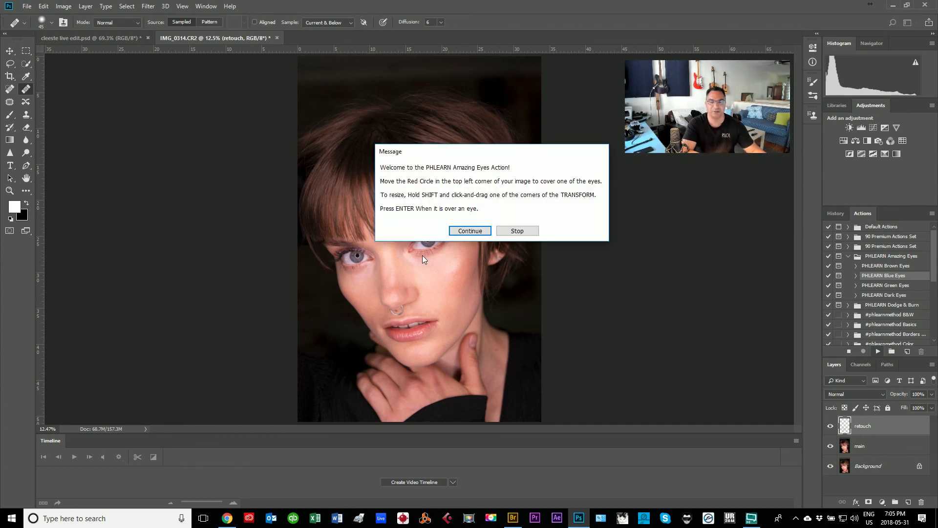
left_click(463, 231)
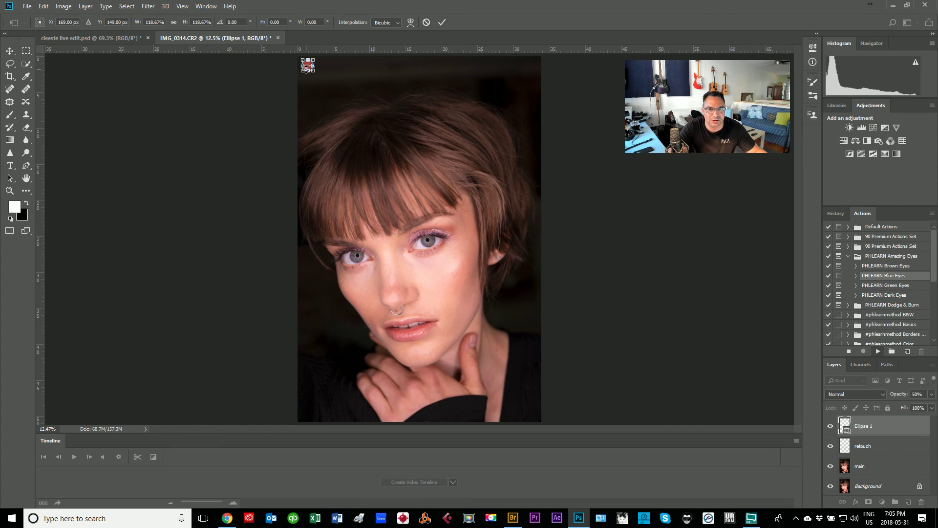
Place the action's red circle over the iris of the eye nearer the portrait's left edge, scaled to about 145%, and commit it.
left_click_drag(315, 71, 365, 264)
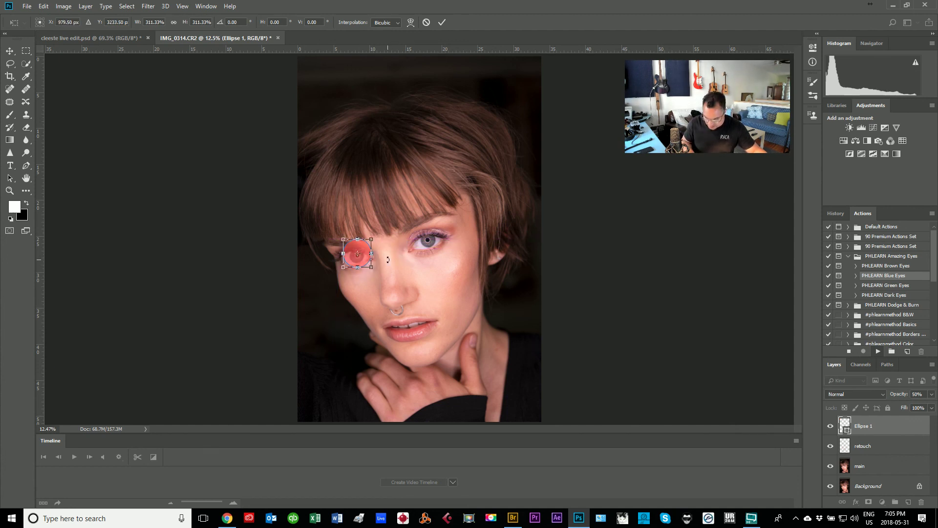
key("Down")
key("Down")
key("Down")
key("Down")
key("Down")
key("Down")
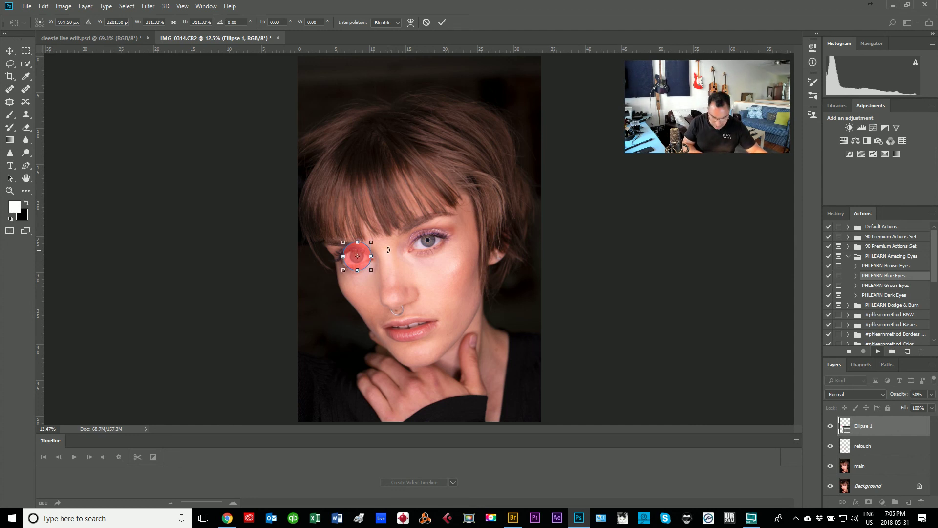
left_click_drag(372, 241, 364, 250)
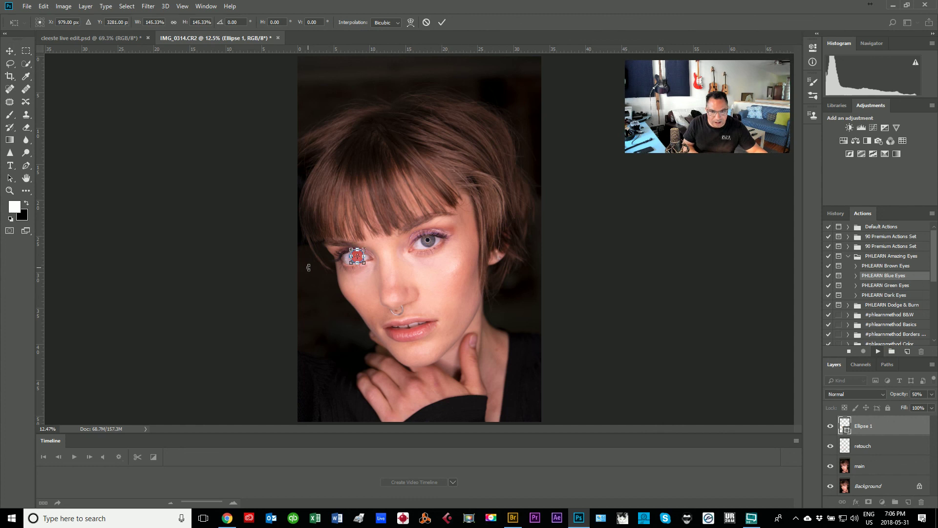
key("Return")
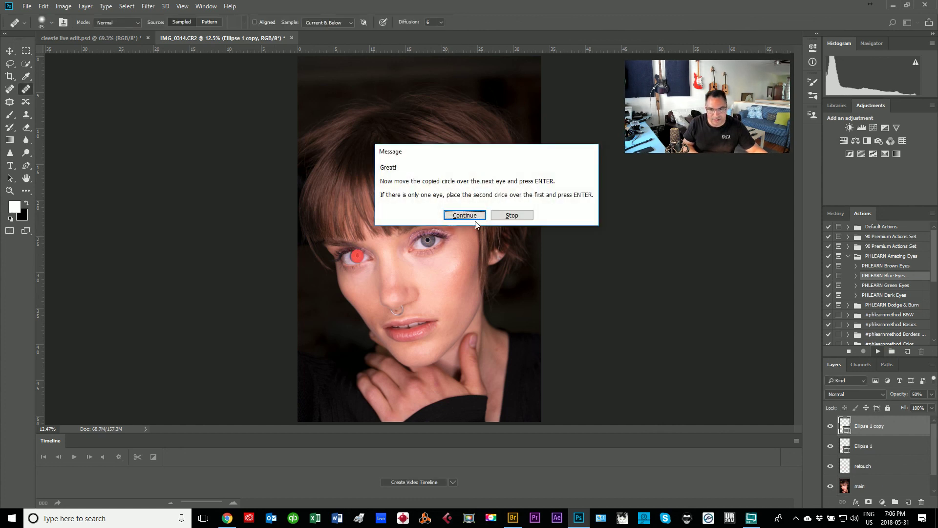
Continue the action and move the copied red circle over the other eye, centring it on the iris.
left_click(465, 213)
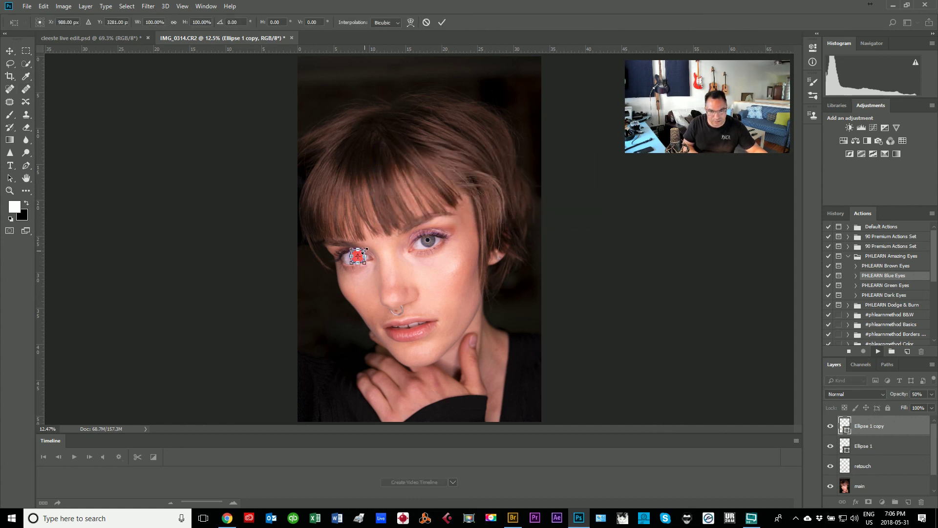
left_click_drag(364, 250, 438, 239)
key("Left")
key("Left")
key("Left")
key("Left")
key("Left")
key("Left")
key("Left")
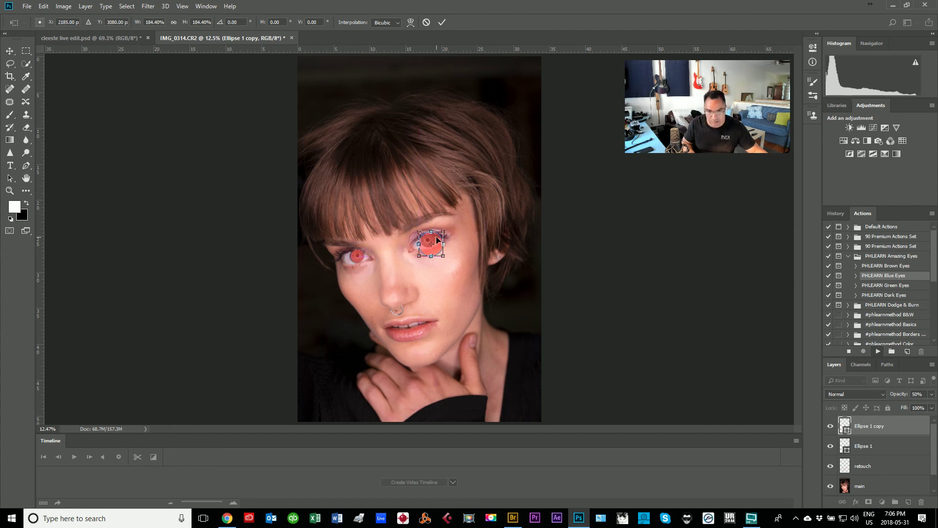
key("Up")
key("Up")
key("Up")
key("Up")
key("Up")
key("Up")
key("Up")
key("Up")
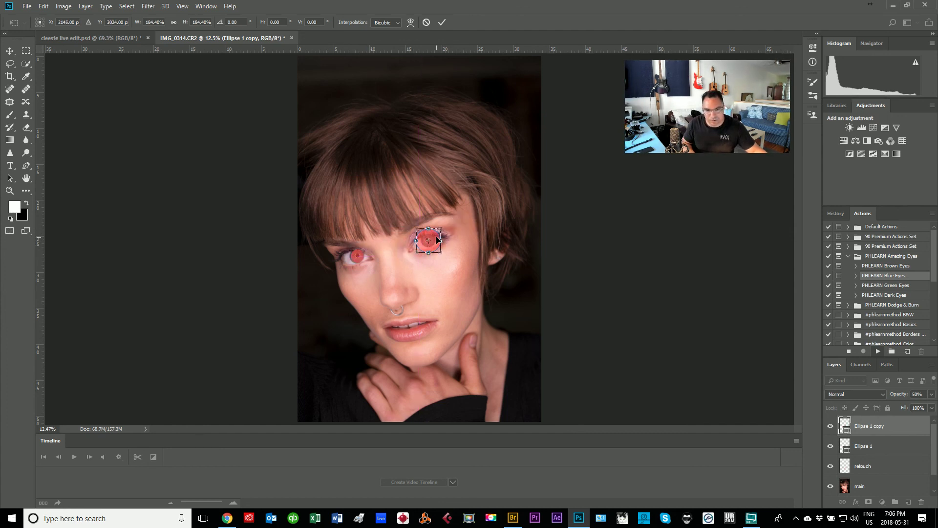
key("Left")
key("Left")
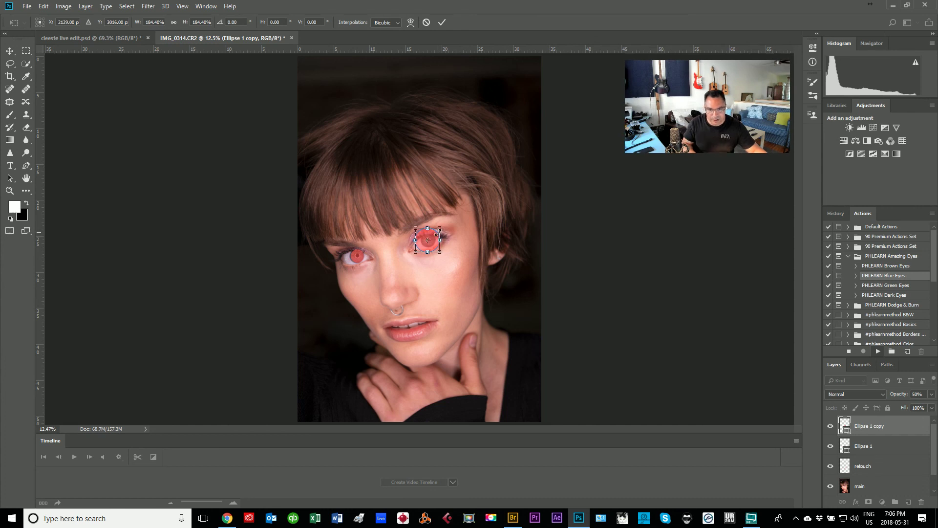
Shrink the copied circle to about 104%, nudge it to fit the iris, and commit its placement.
left_click_drag(440, 228, 437, 230)
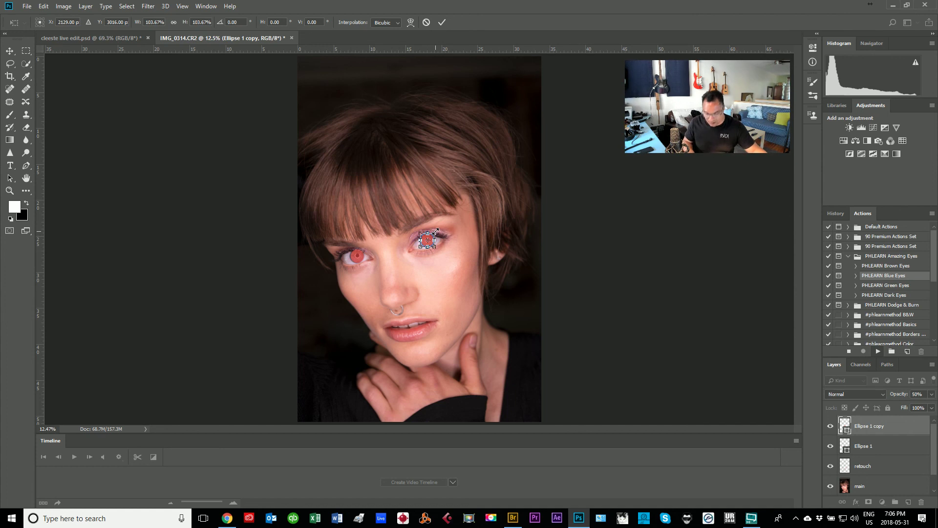
key("Right")
key("Right")
key("Return")
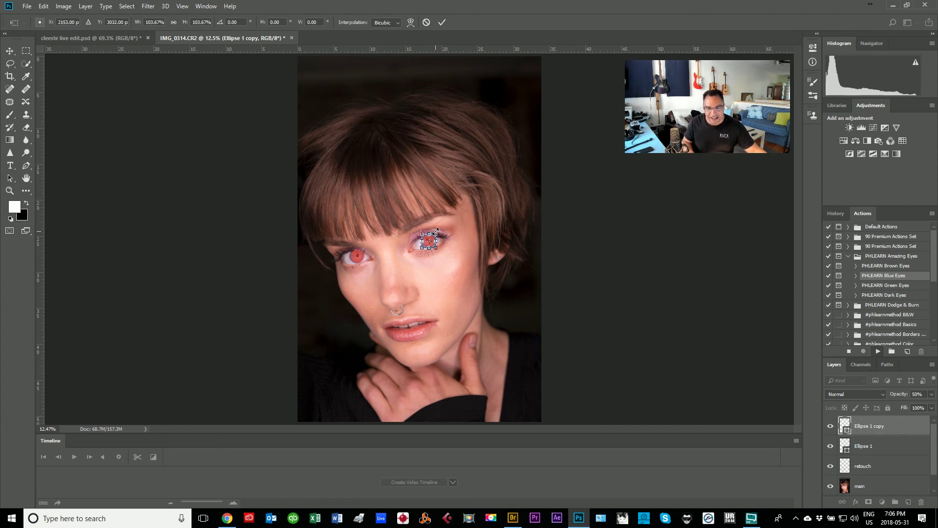
key("j")
key("Return")
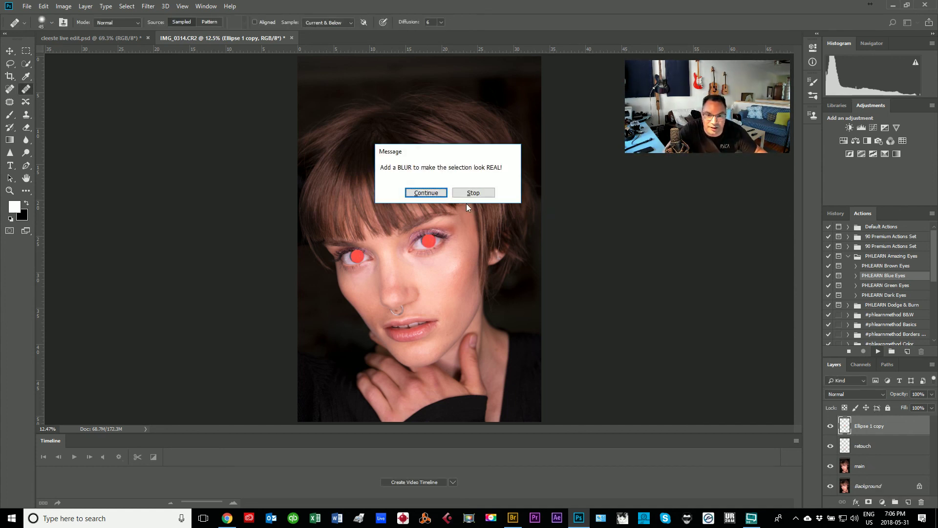
Blur the eye circles with a 6.8-pixel Gaussian Blur and sharpen the eyes with High Pass at slightly above 4 pixels, finishing the action.
left_click(419, 190)
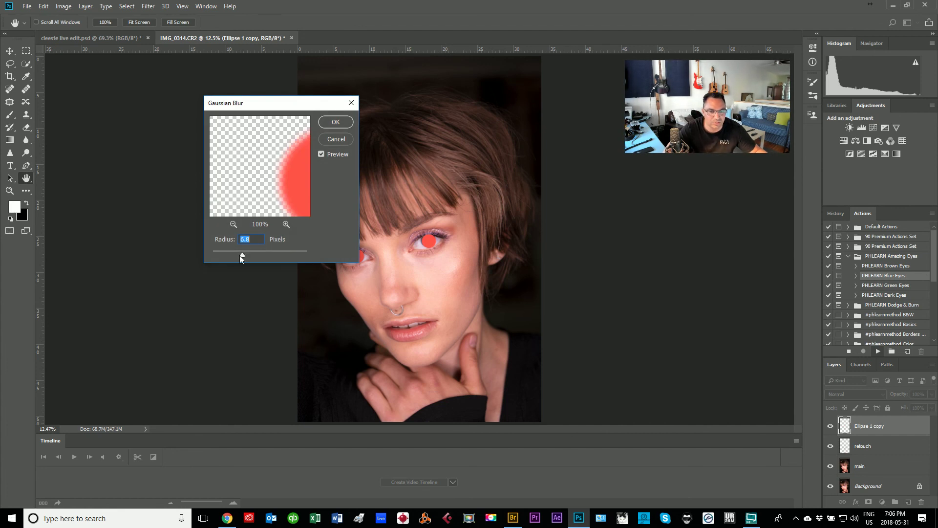
left_click(333, 123)
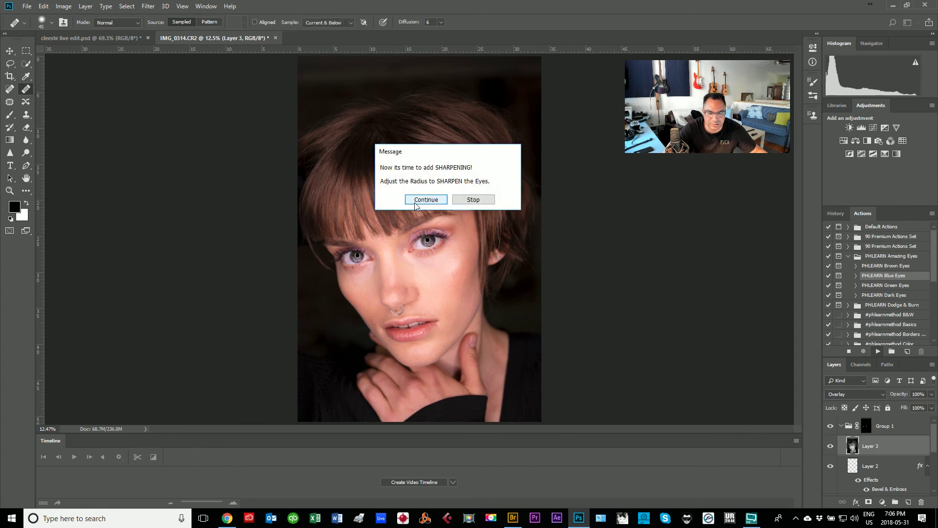
left_click(418, 200)
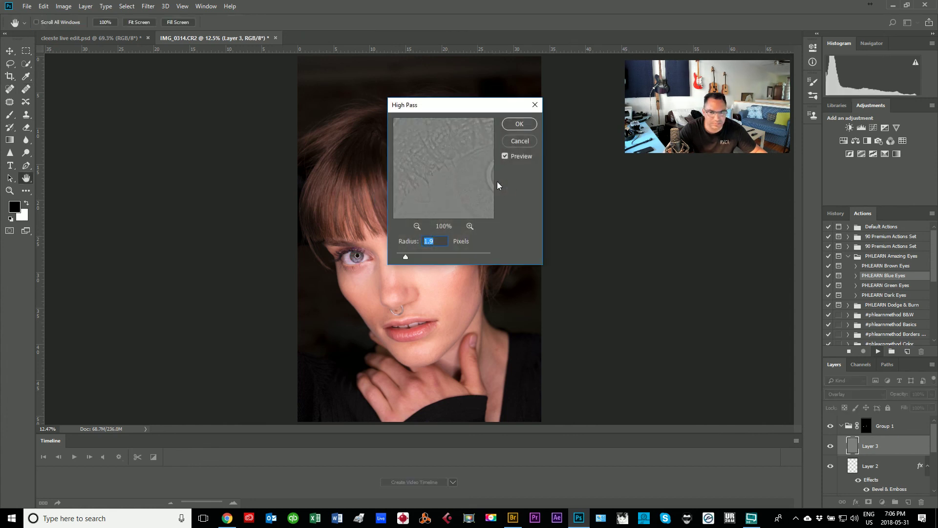
left_click_drag(412, 255, 417, 255)
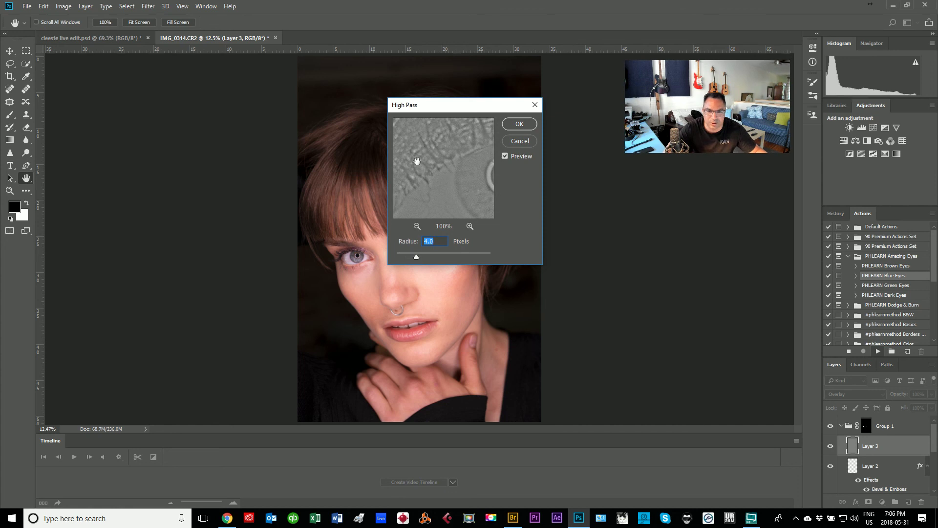
left_click_drag(457, 109, 546, 121)
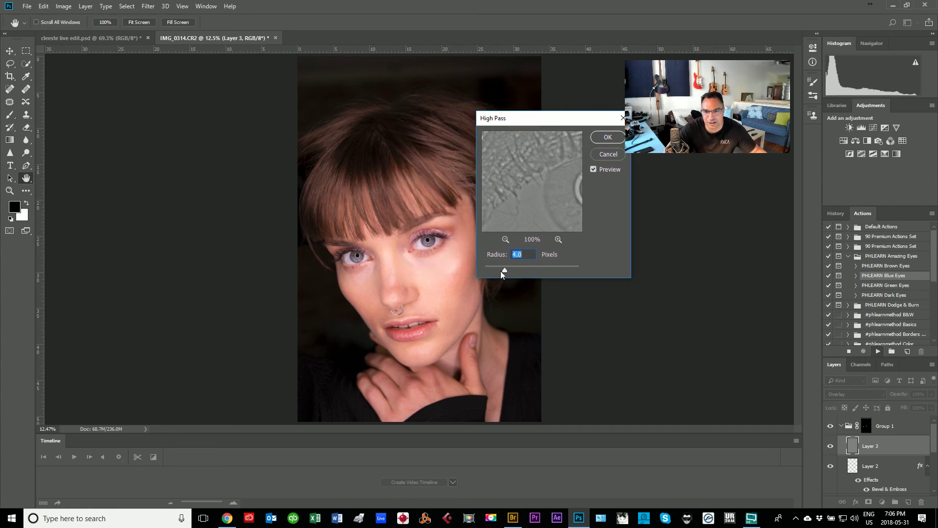
left_click_drag(507, 272, 513, 273)
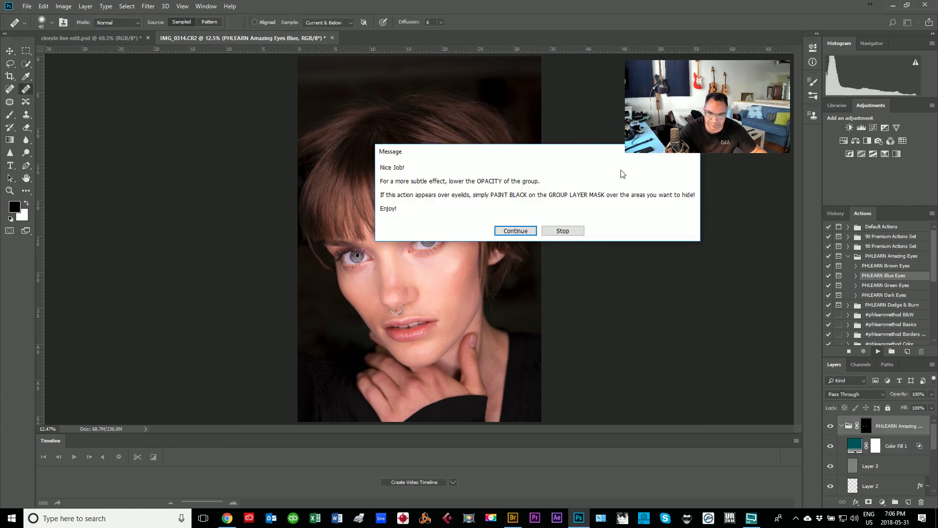
left_click(515, 230)
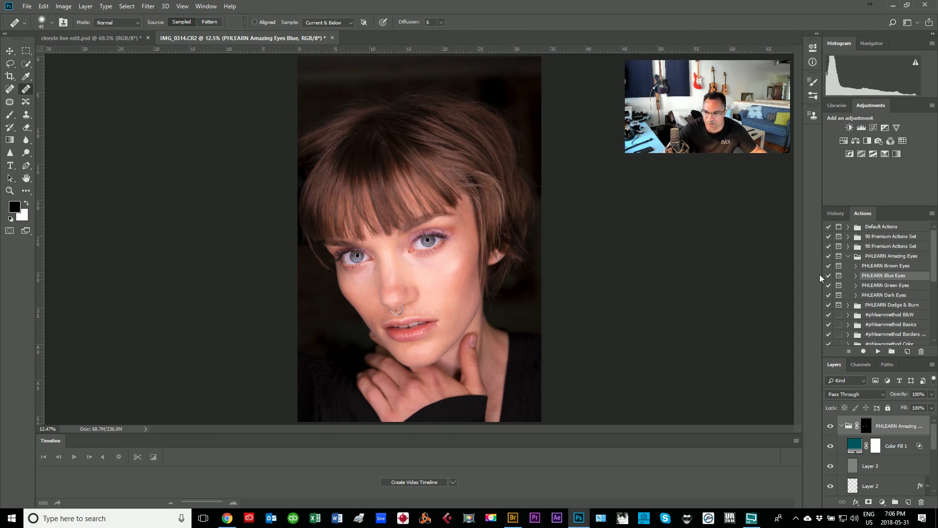
Widen the panel column and switch the PHLEARN Amazing Eyes Blue group off and on to compare the eyes before and after.
left_click_drag(820, 275, 707, 312)
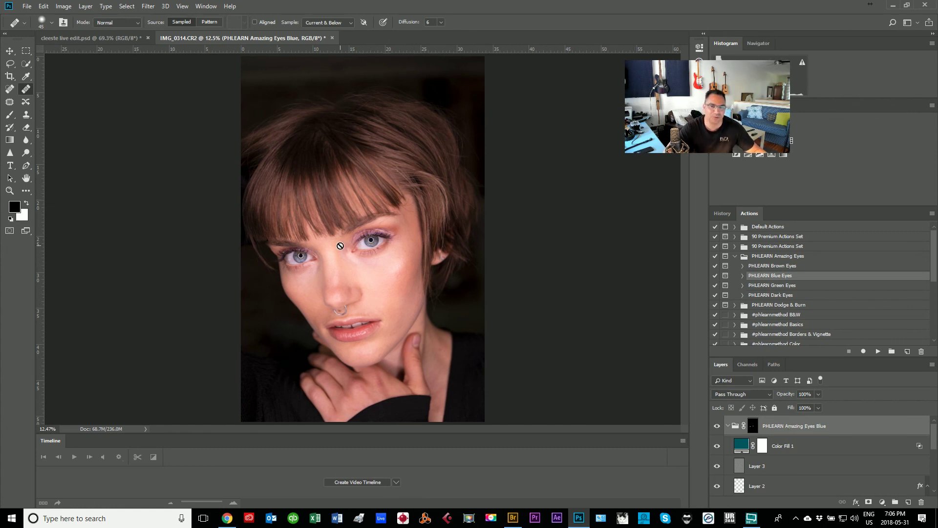
left_click(717, 427)
left_click(718, 428)
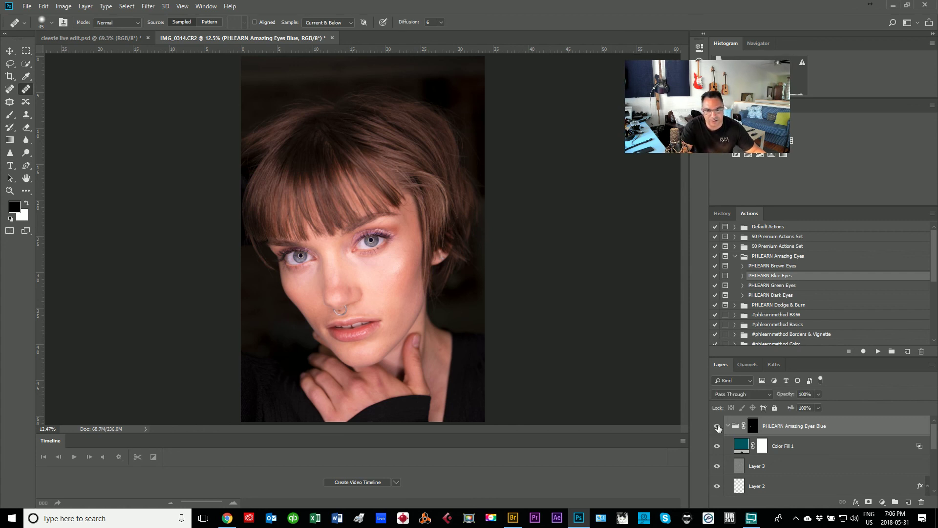
left_click(718, 427)
left_click(718, 428)
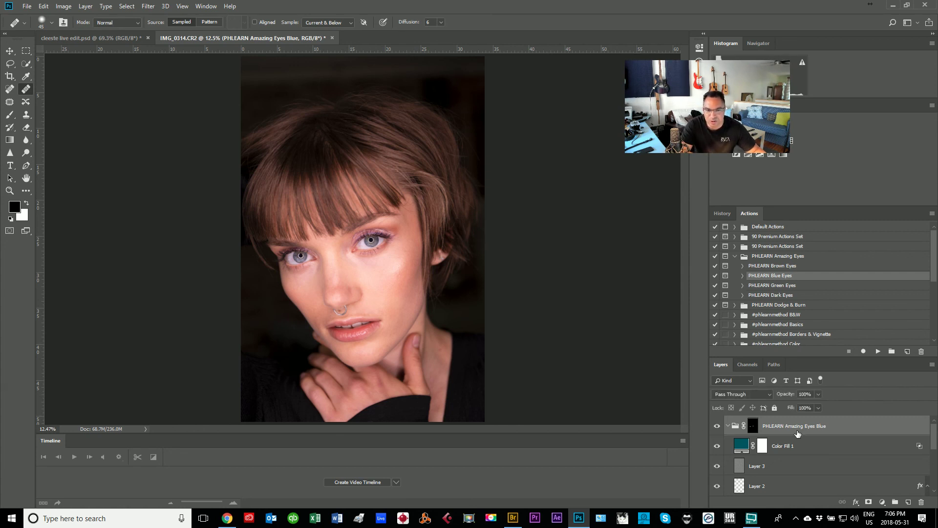
Lower the fill of the PHLEARN Amazing Eyes Blue group to 59%.
left_click(819, 408)
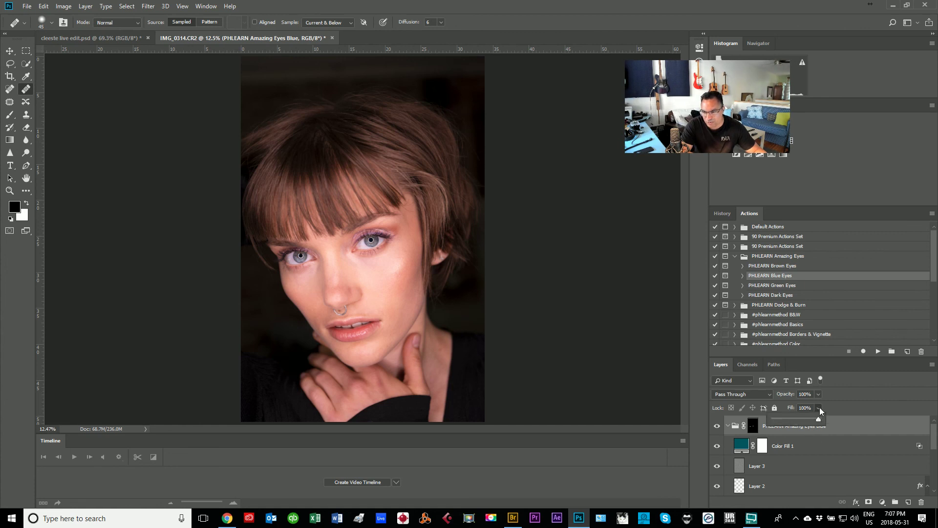
left_click_drag(816, 421, 776, 421)
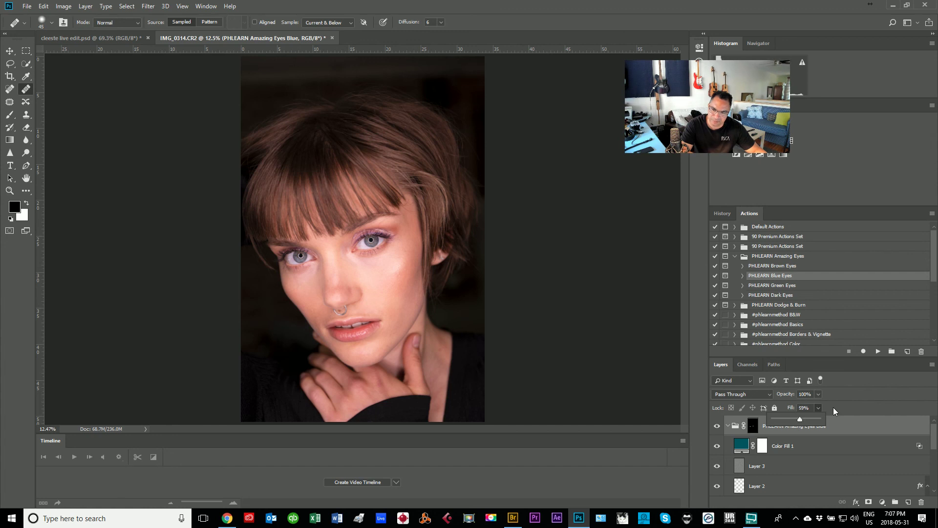
left_click(819, 408)
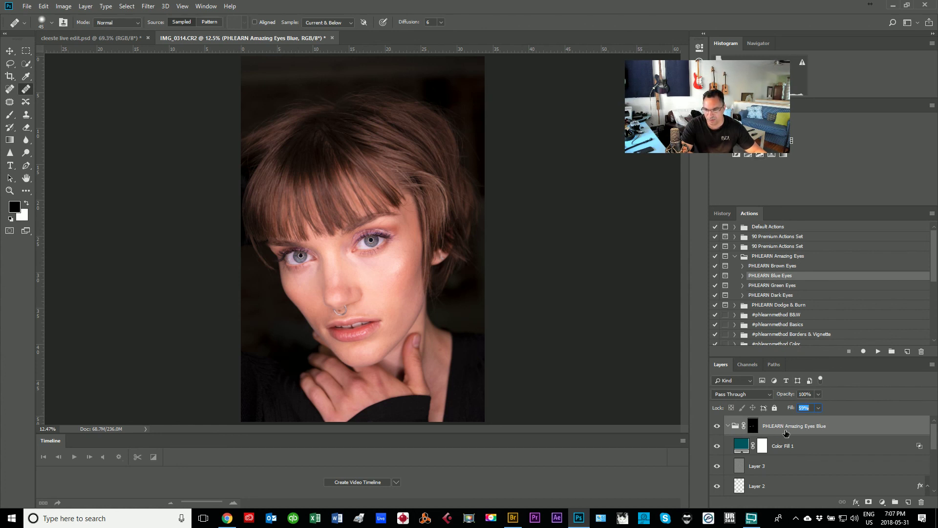
Add a Curves adjustment layer that darkens the tones sampled near the eye, and place it above the PHLEARN Amazing Eyes Blue group.
left_click(837, 454)
left_click(753, 426)
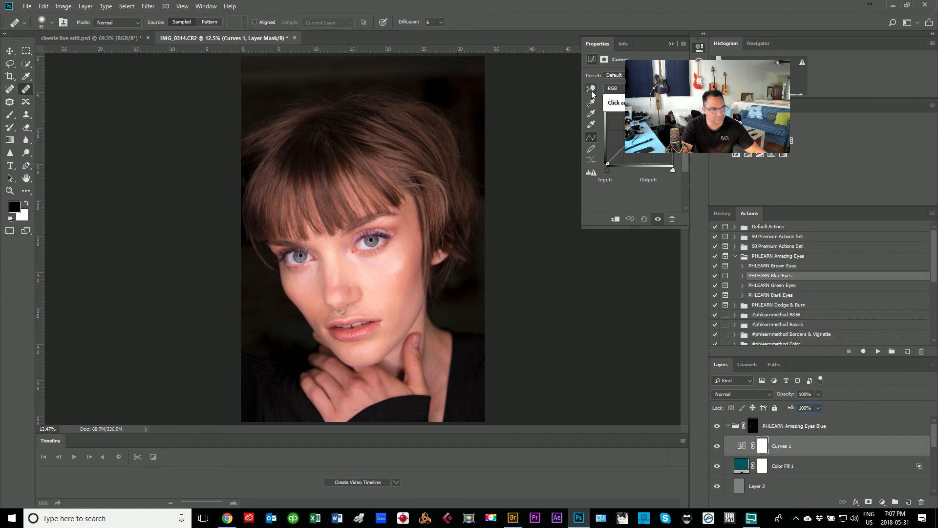
left_click(591, 90)
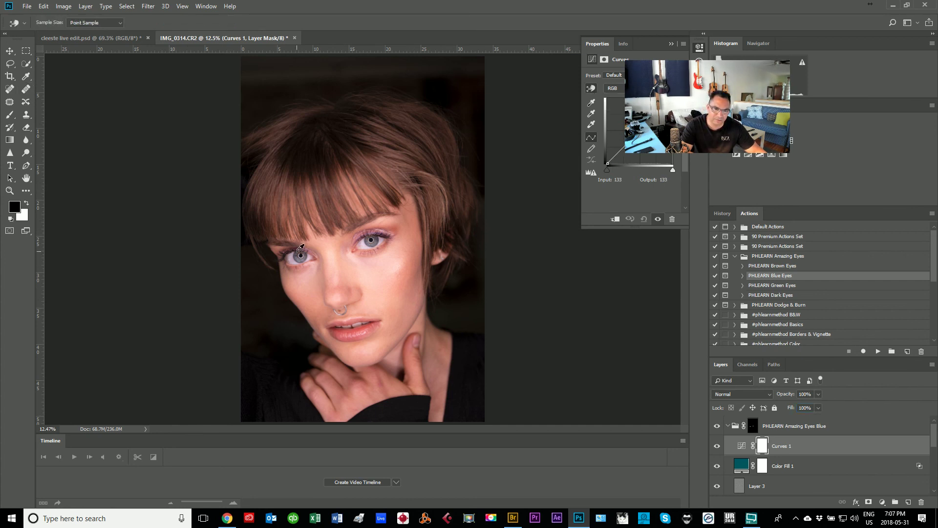
left_click_drag(289, 241, 287, 259)
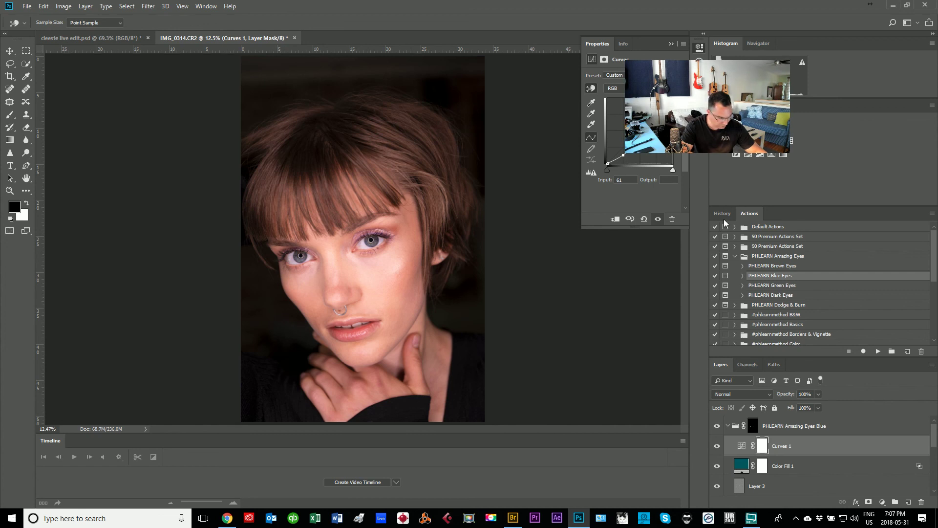
left_click_drag(820, 448, 812, 420)
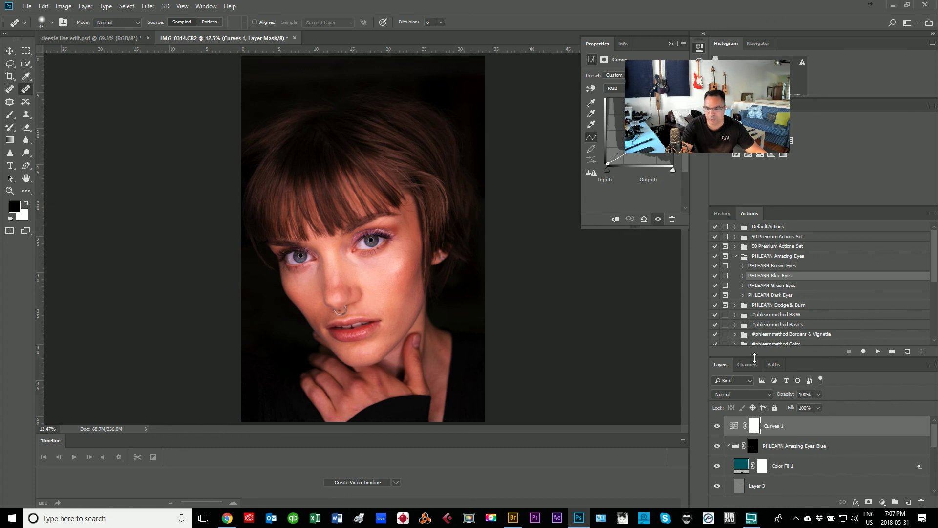
Rename the Curves layer "burn" and invert its layer mask to black.
left_click(756, 425)
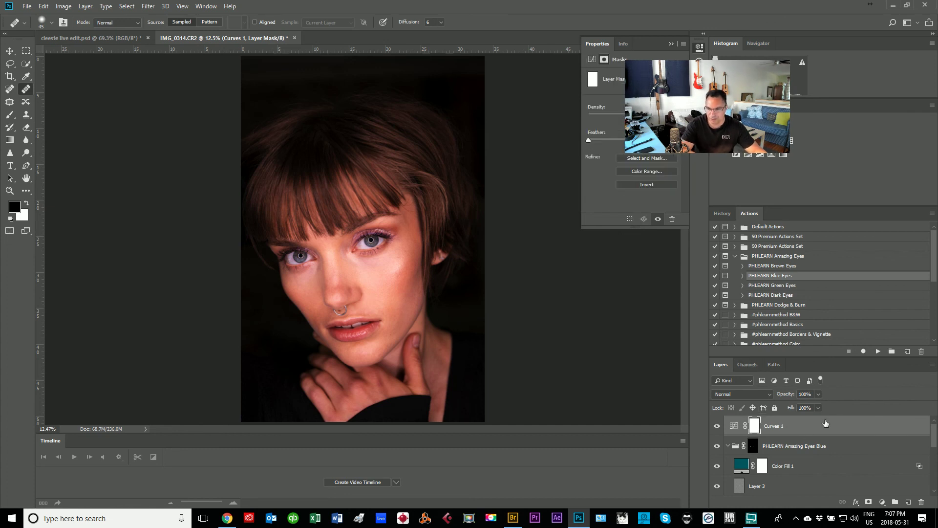
double_click(782, 425)
type("burn")
key("Return")
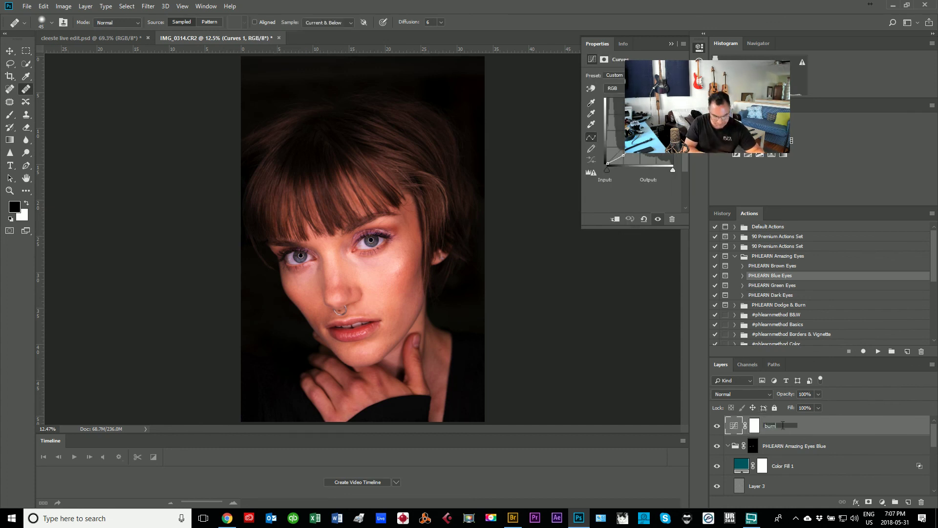
left_click(756, 426)
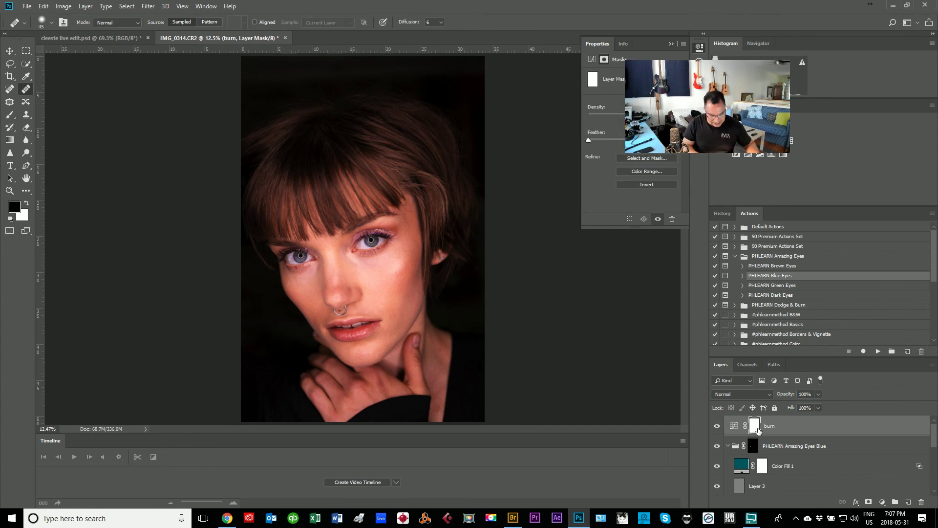
key("ctrl+i")
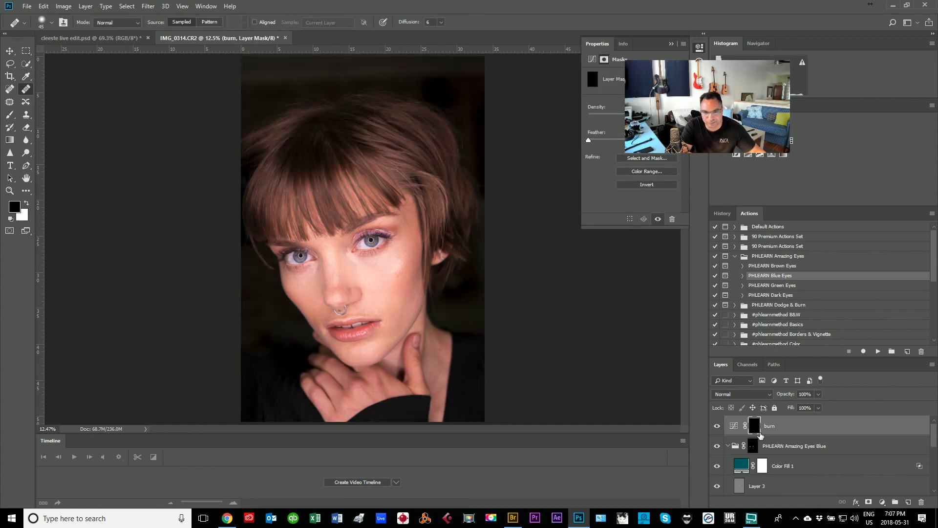
Add a second Curves adjustment layer above the burn layer that brightens the tones sampled on the cheek.
left_click(671, 44)
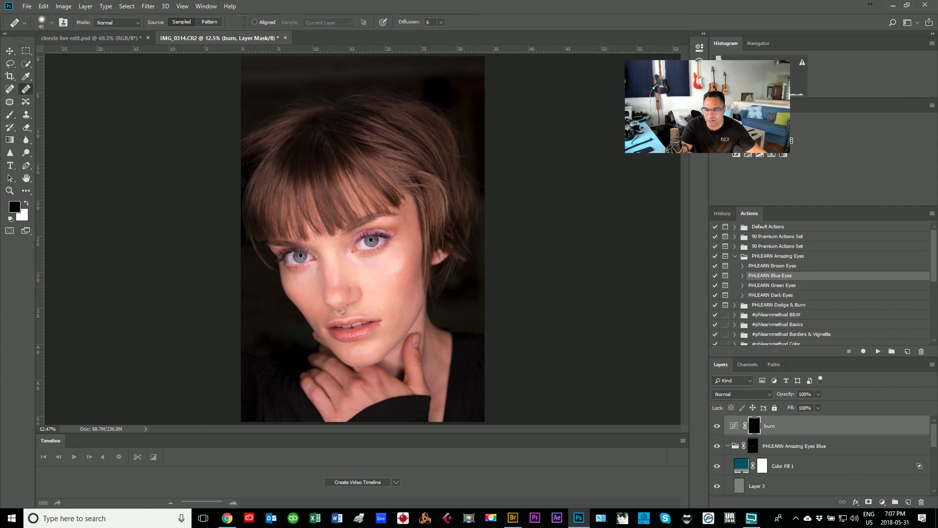
left_click(590, 91)
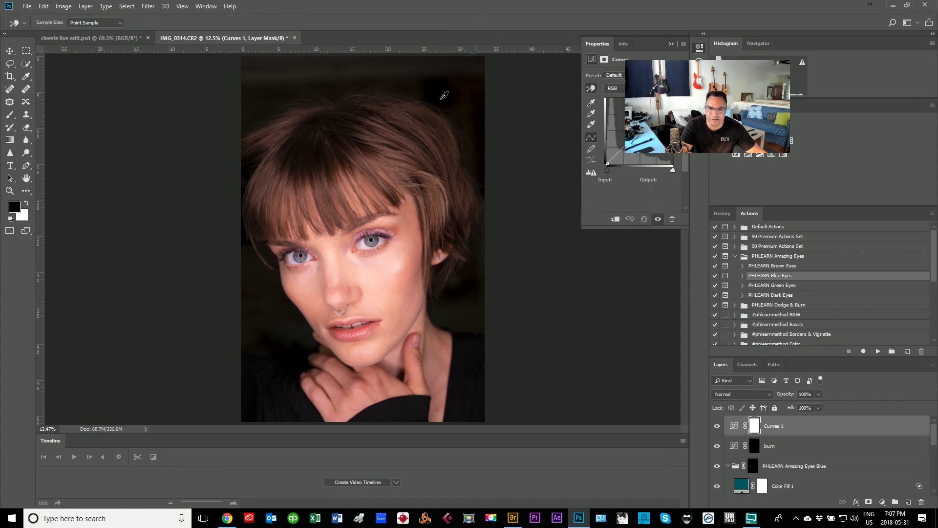
left_click_drag(398, 263, 399, 251)
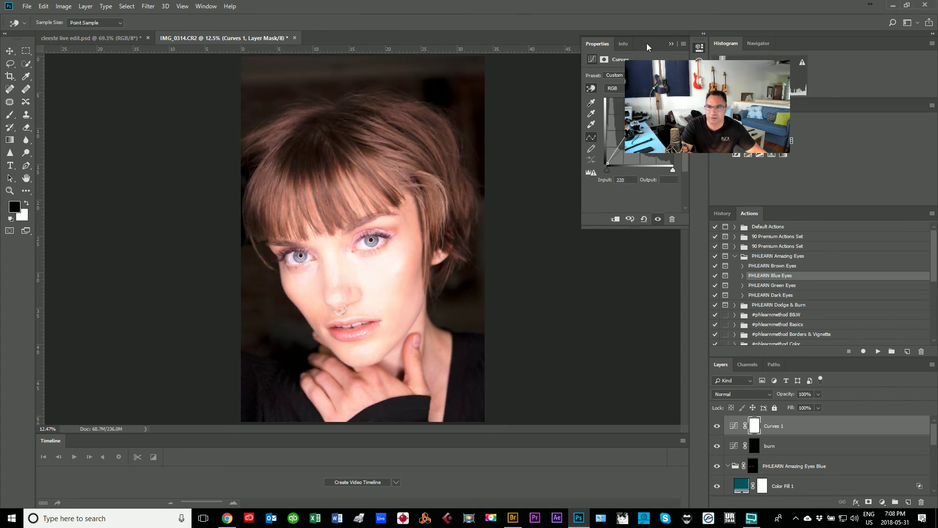
left_click(671, 44)
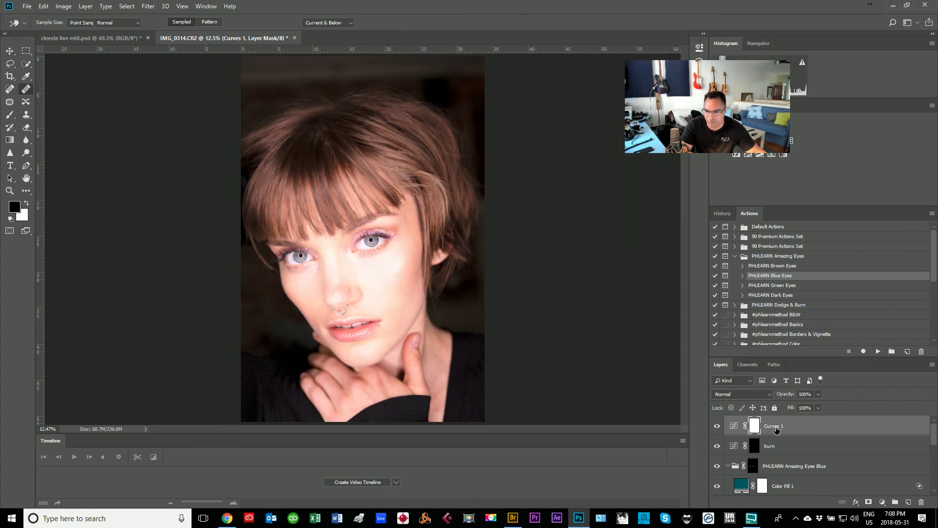
Rename the new Curves layer "dodge" and invert its layer mask to black.
double_click(797, 424)
type("dodge")
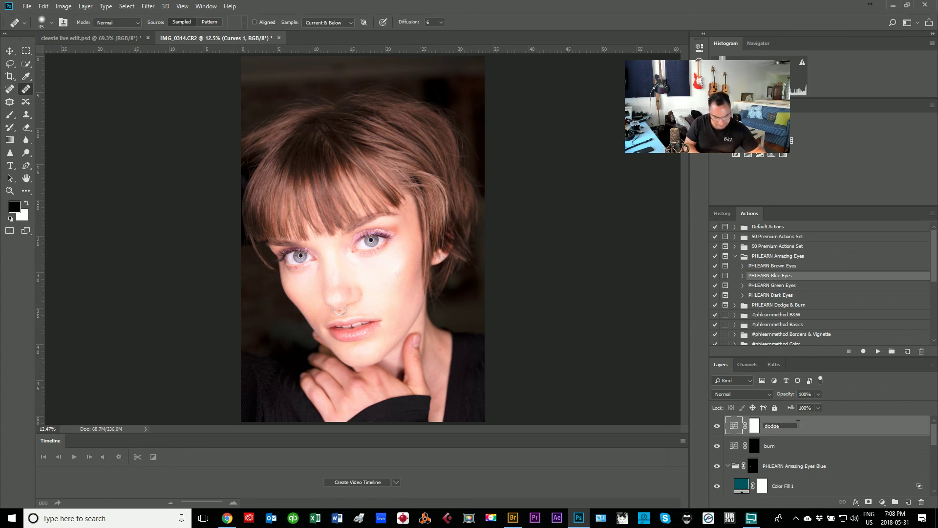
key("Return")
left_click(755, 426)
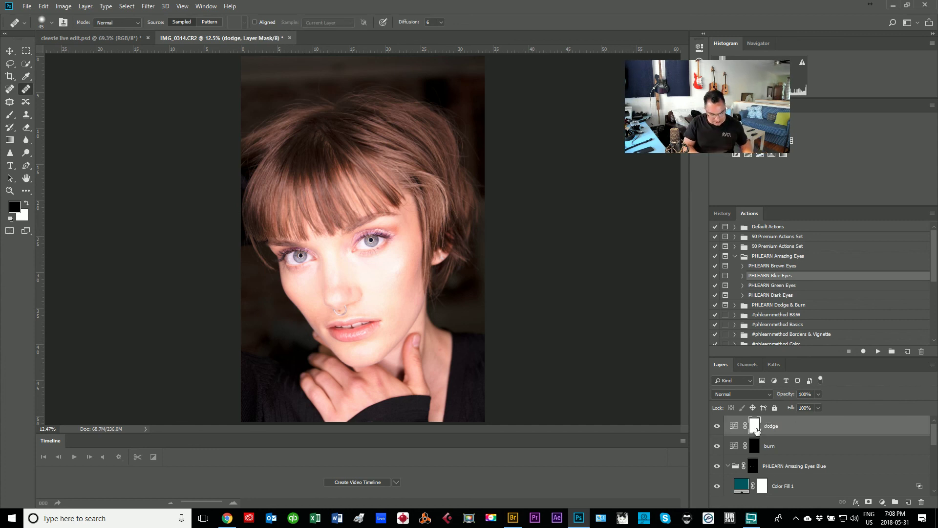
key("ctrl+i")
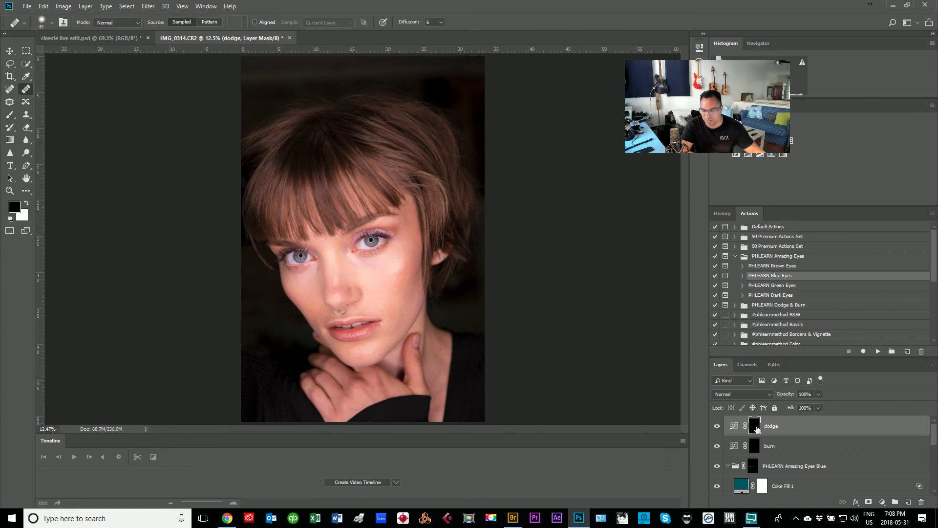
On the burn layer's mask, paint white along one eye's upper lash line with a 100 px brush at 24% opacity.
left_click(755, 447)
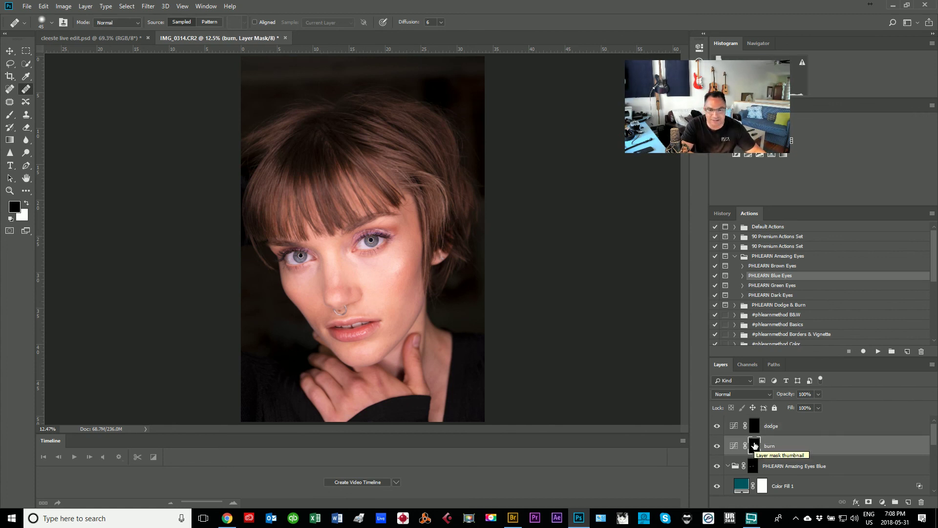
left_click(9, 114)
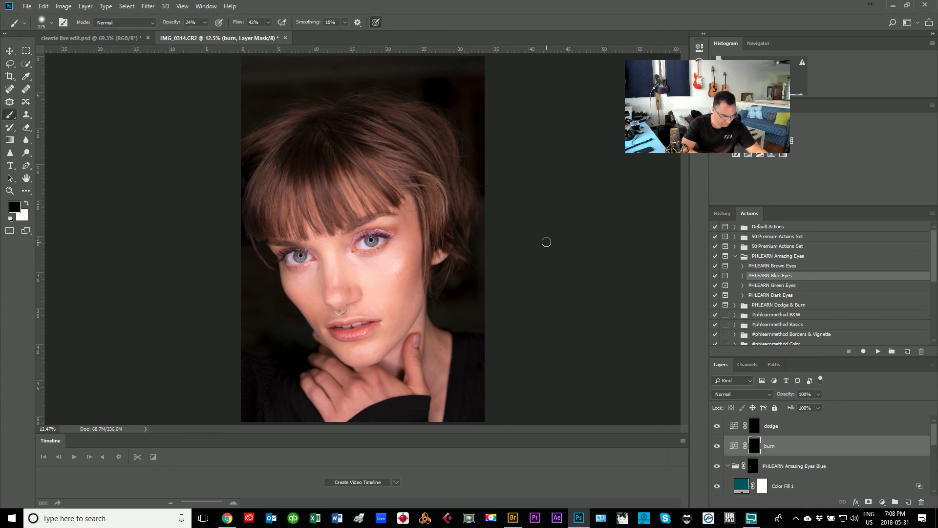
key("z")
left_click_drag(371, 240, 381, 241)
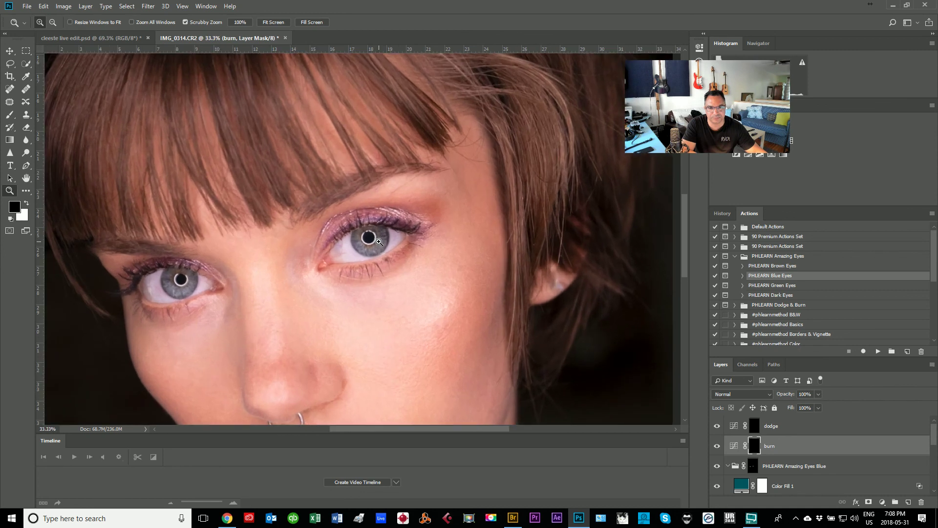
left_click(9, 114)
key("bracketleft")
key("bracketleft")
key("bracketleft")
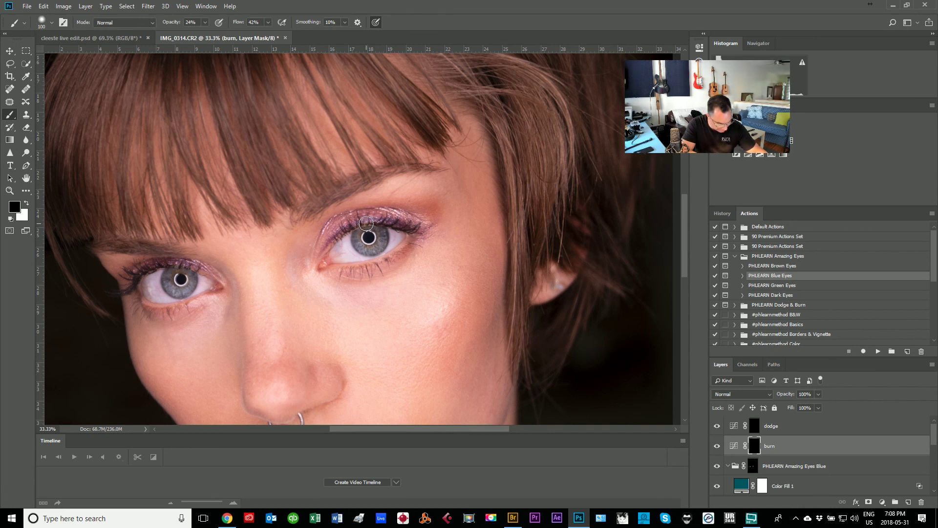
key("x")
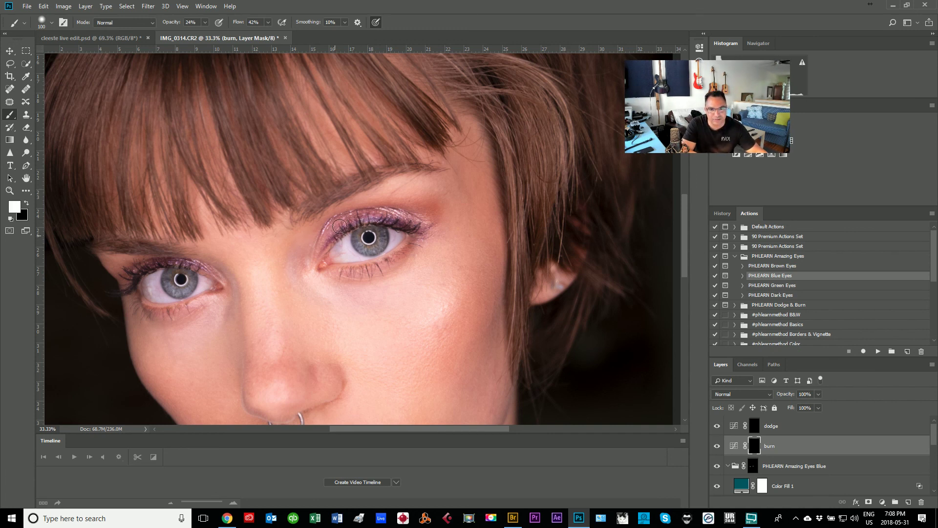
left_click_drag(366, 221, 386, 220)
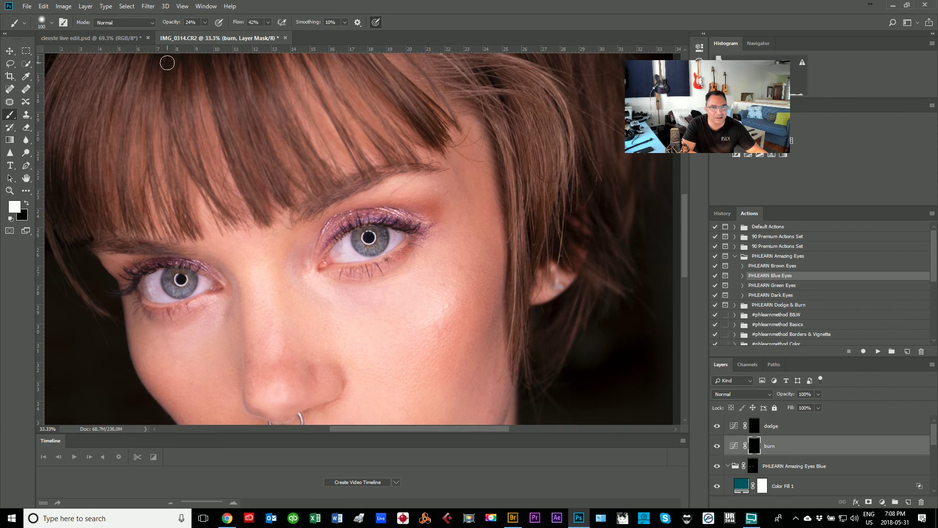
Raise the brush opacity to 53% and paint the burn mask along the upper and lower lashes of both eyes.
left_click(205, 23)
left_click_drag(209, 33, 218, 34)
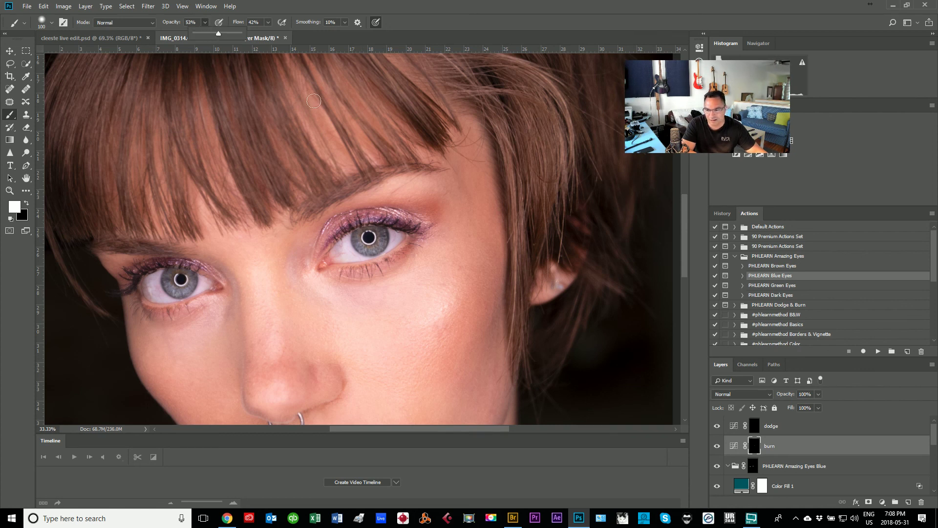
left_click(339, 226)
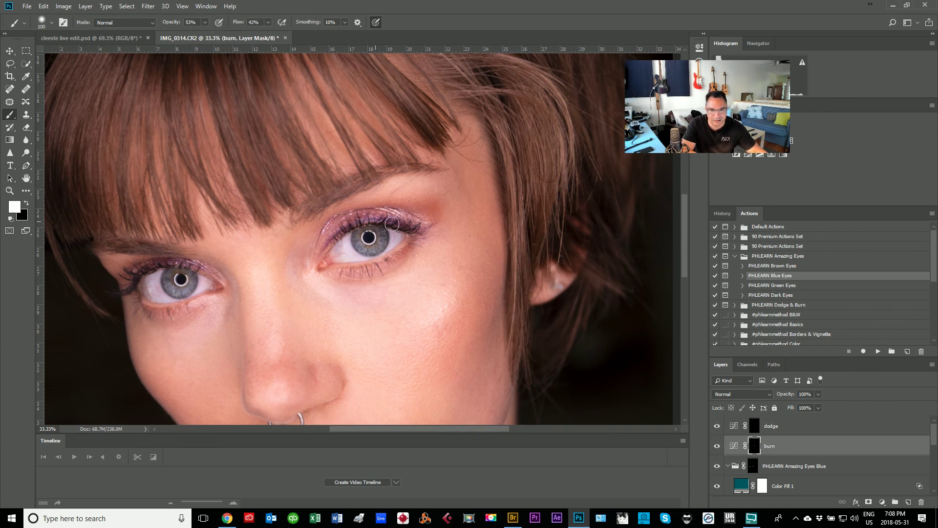
left_click_drag(405, 229, 419, 229)
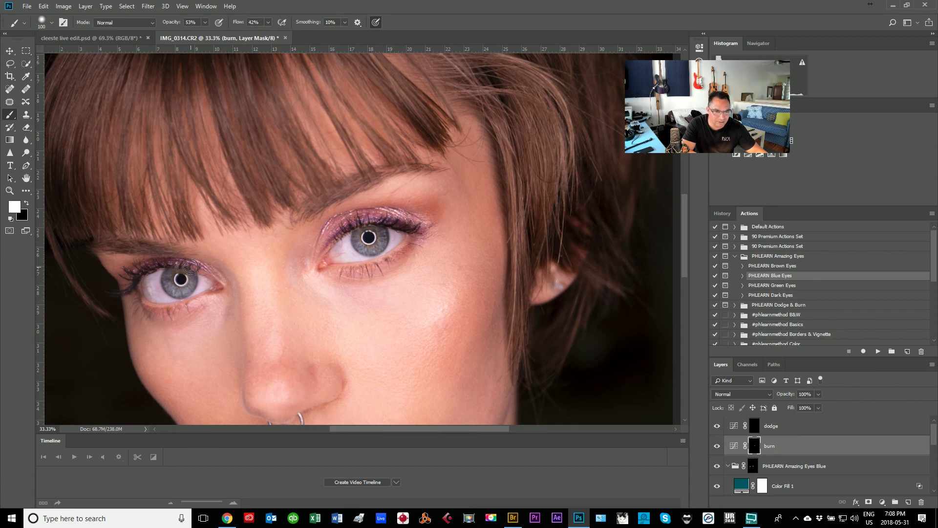
mouse_move(141, 271)
left_mouse_down()
mouse_move(119, 292)
mouse_move(167, 267)
mouse_move(129, 276)
mouse_move(194, 270)
mouse_move(119, 282)
mouse_move(116, 299)
left_mouse_up()
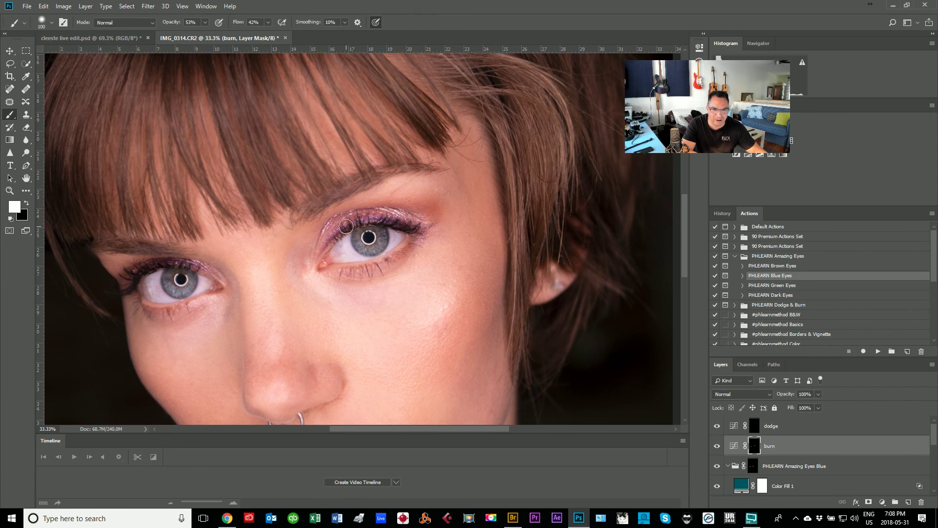
mouse_move(395, 218)
left_mouse_down()
mouse_move(421, 234)
mouse_move(413, 249)
mouse_move(350, 270)
left_mouse_up()
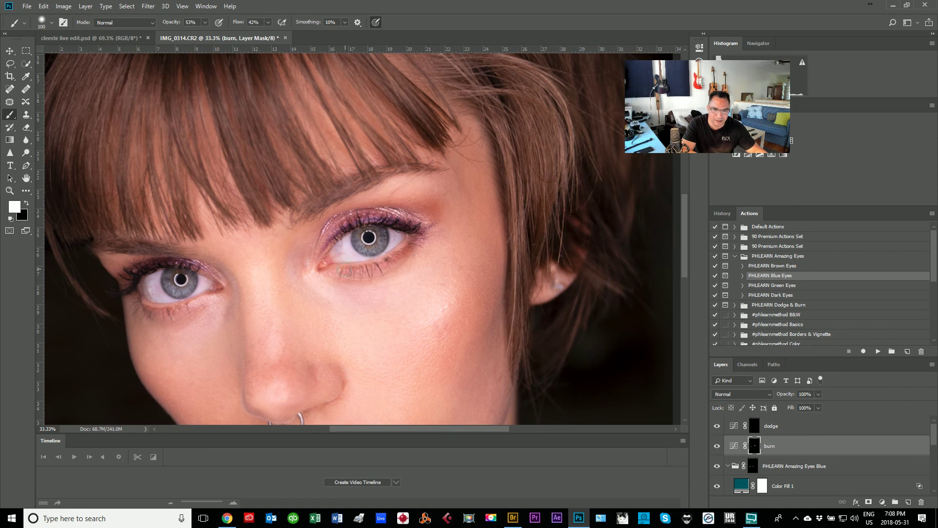
mouse_move(179, 293)
left_mouse_down()
mouse_move(166, 305)
mouse_move(133, 304)
left_mouse_up()
Enlarge the brush to 200 px and burn across the lower lip on the burn layer's mask.
left_click_drag(256, 324, 220, 104)
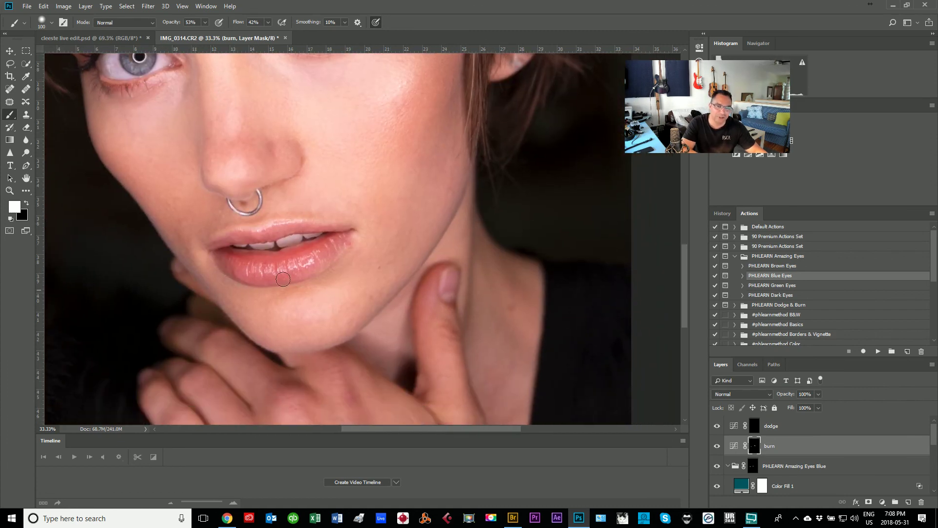
key("bracketright")
key("bracketright")
key("bracketright")
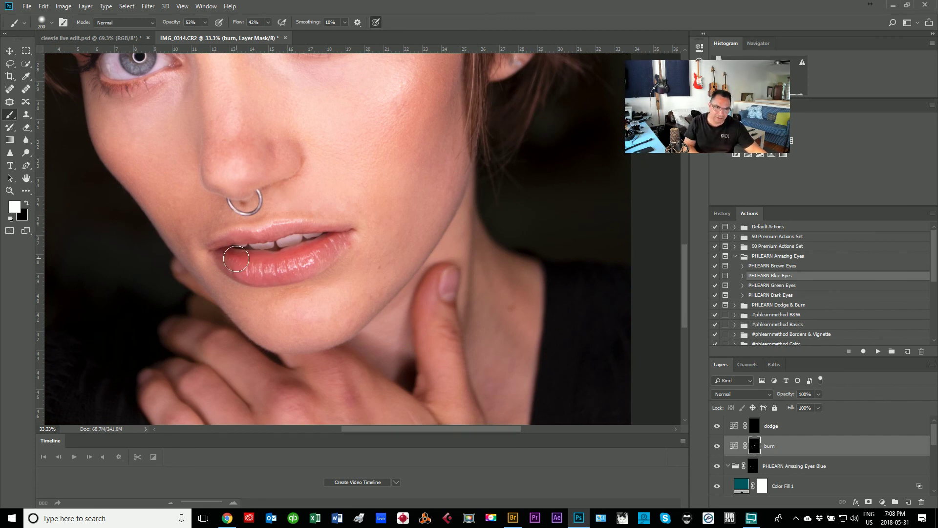
left_click_drag(246, 259, 347, 246)
key("bracketright")
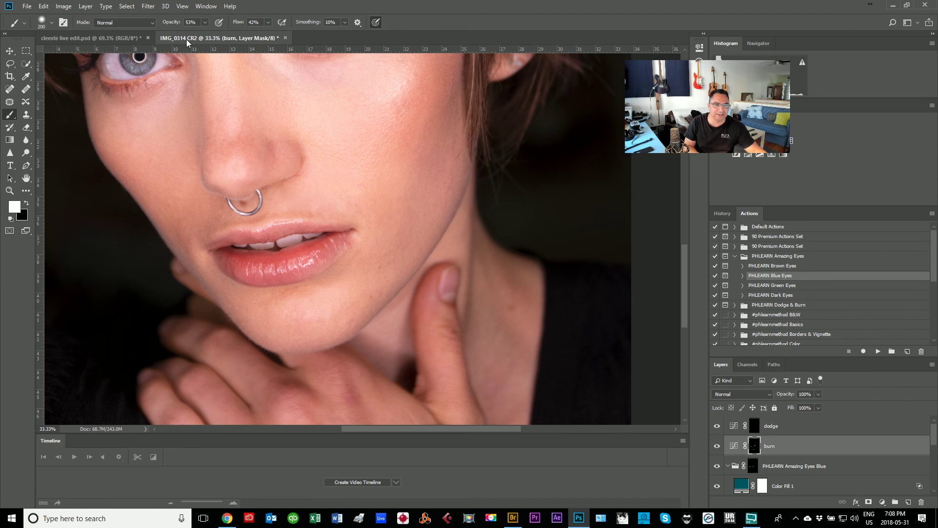
Set both the brush opacity and flow to 39%, and fit the whole portrait in view.
left_click_drag(204, 31, 200, 34)
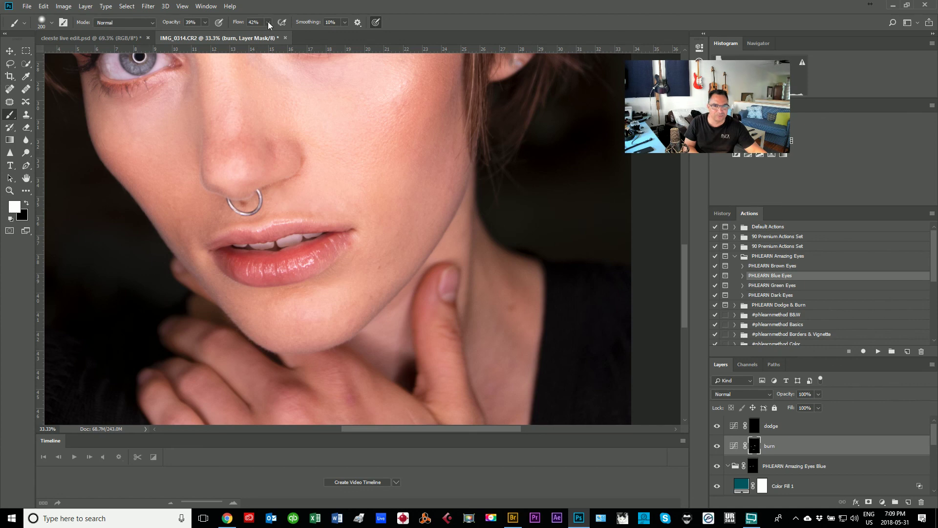
left_click_drag(270, 34, 268, 34)
mouse_move(324, 194)
left_mouse_down()
mouse_move(394, 365)
mouse_move(398, 226)
mouse_move(423, 167)
mouse_move(441, 311)
left_mouse_up()
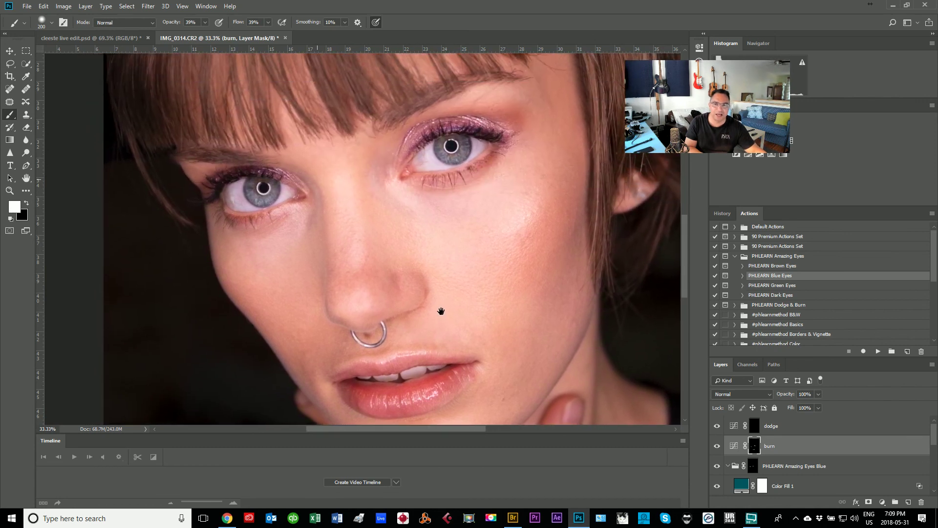
key("ctrl+0")
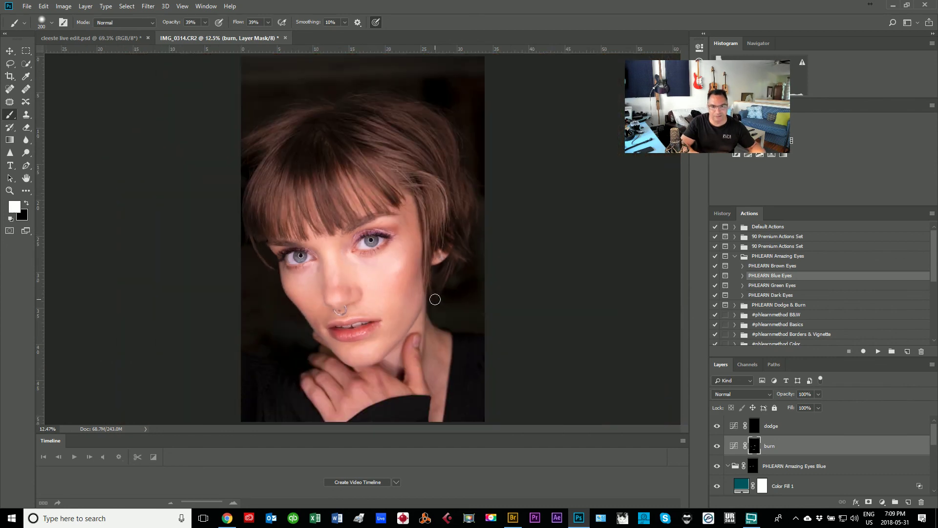
Group the dodge and burn layers and name the group "dodge and burn".
left_click(813, 434, "shift")
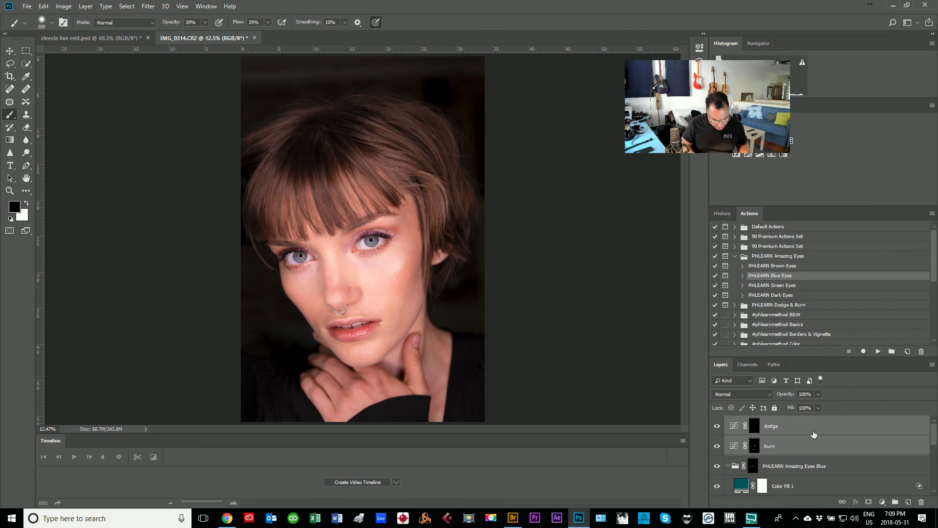
key("ctrl+g")
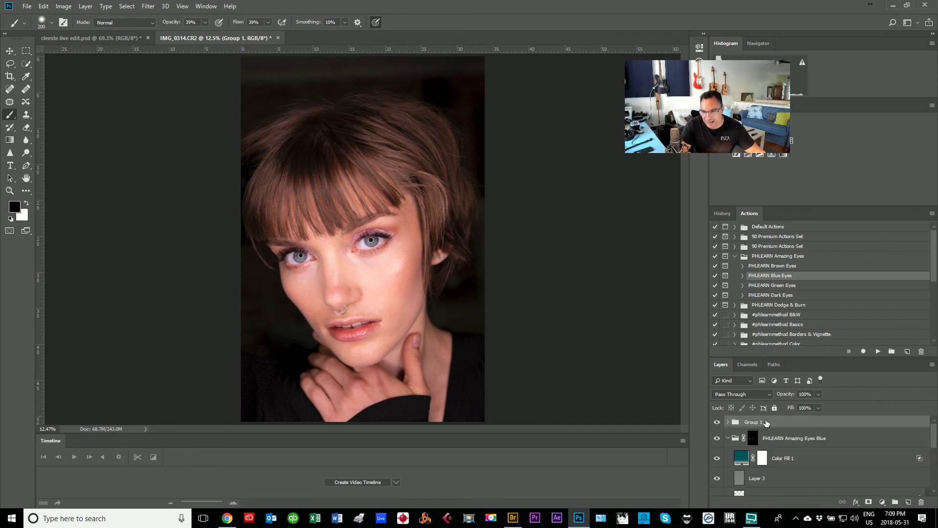
double_click(752, 422)
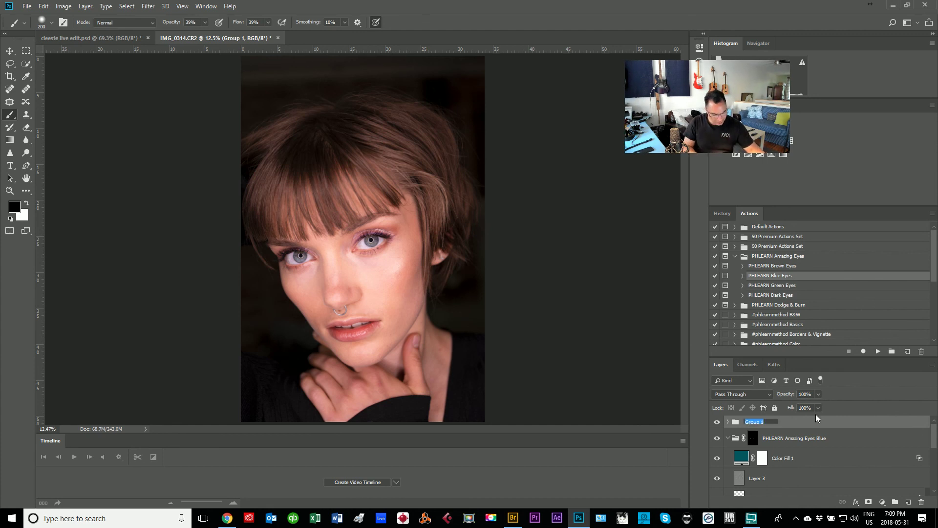
type("dodge")
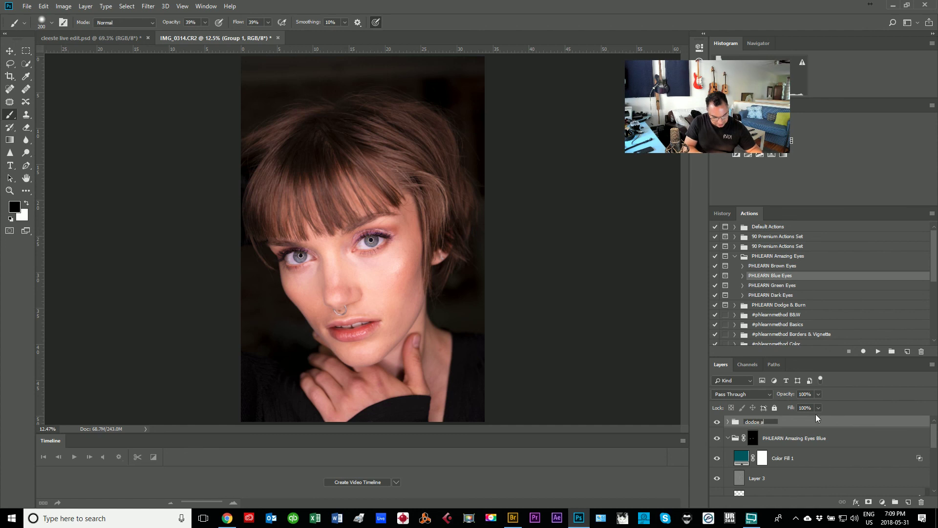
type("and burn")
key("Return")
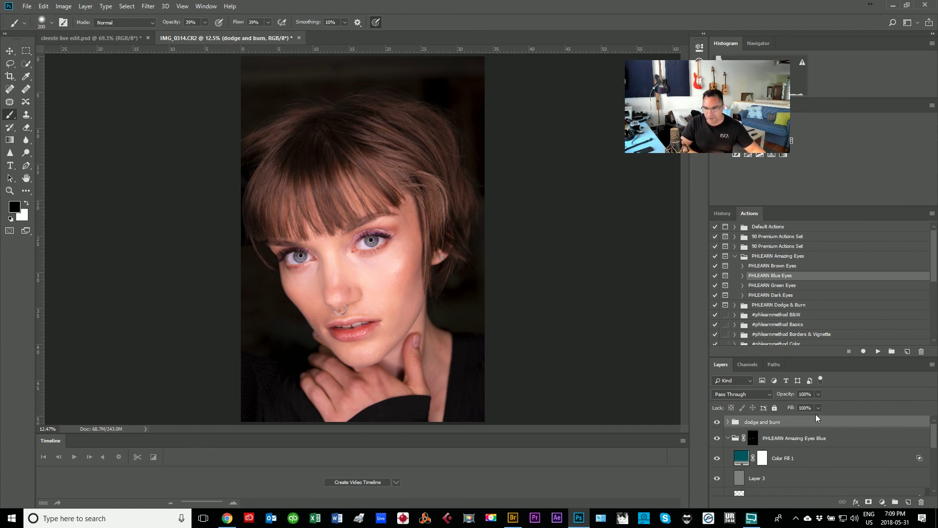
Switch the dodge and burn group off and on to compare the portrait before and after.
left_click(718, 423)
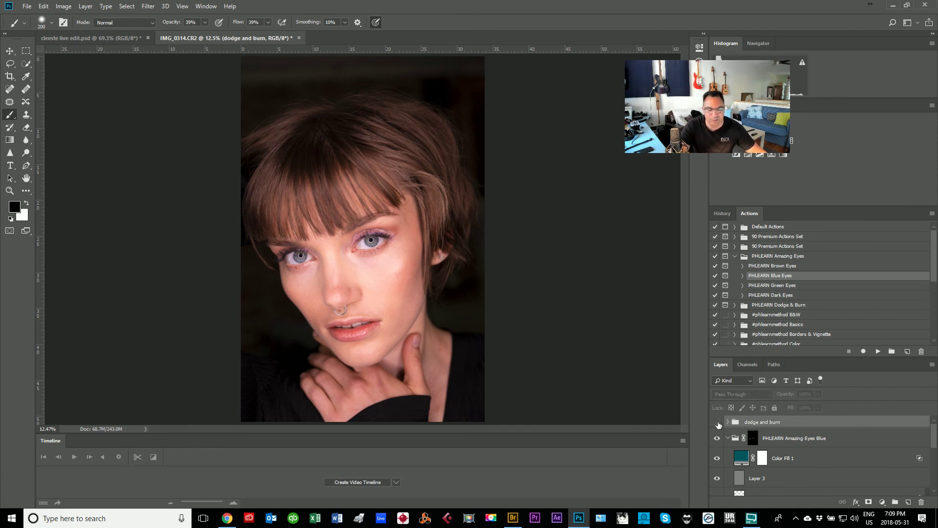
left_click(717, 423)
left_click(718, 423)
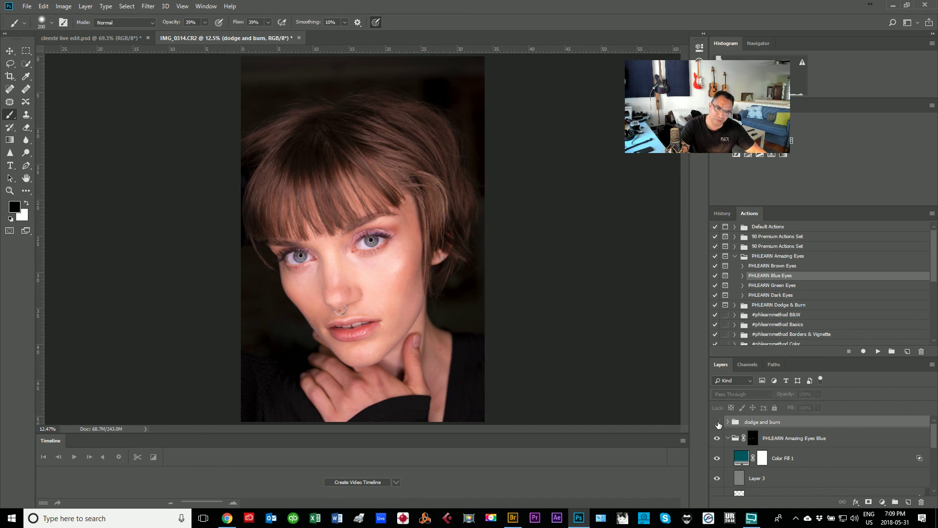
left_click(718, 423)
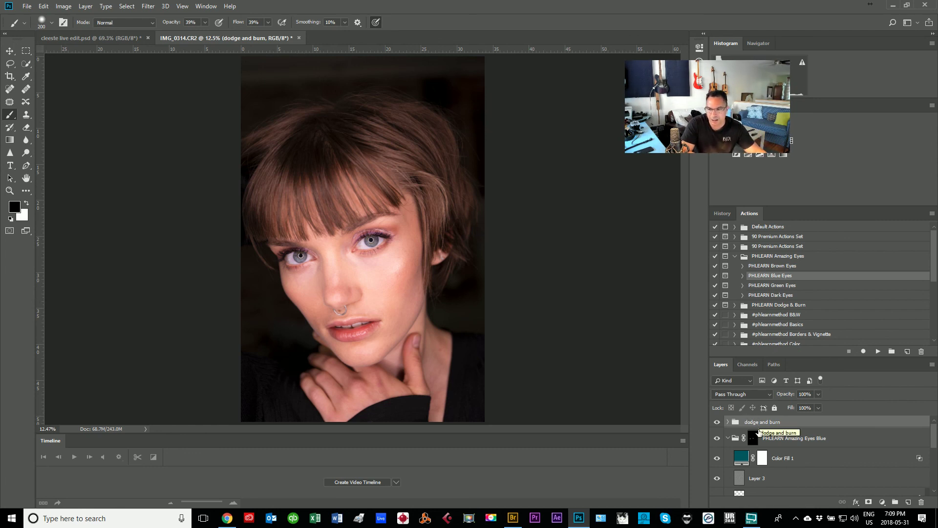
Burn the hair and the dark clothing on the burn layer's mask with an 1100 px brush at 27% opacity.
left_click(727, 422)
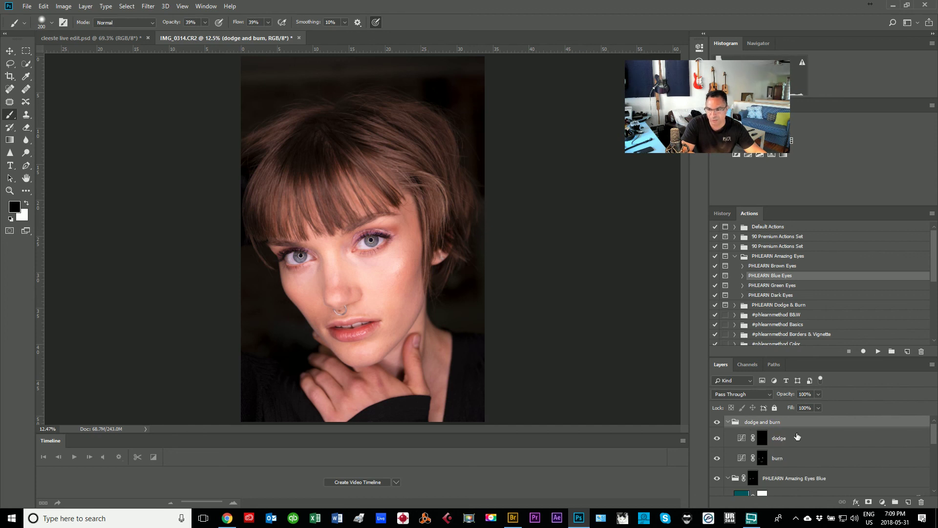
left_click(777, 458)
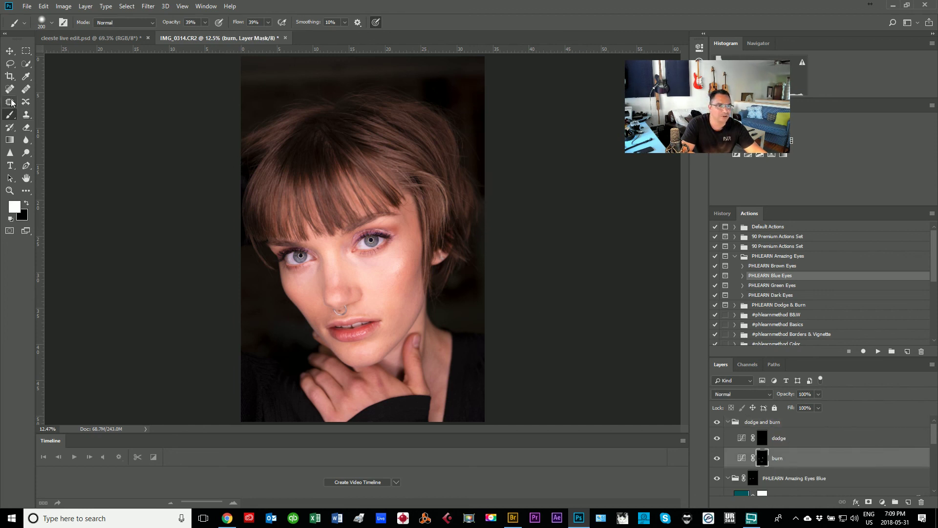
key("bracketright")
key("bracketright")
key("bracketright")
key("bracketright")
key("bracketright")
key("bracketright")
key("bracketright")
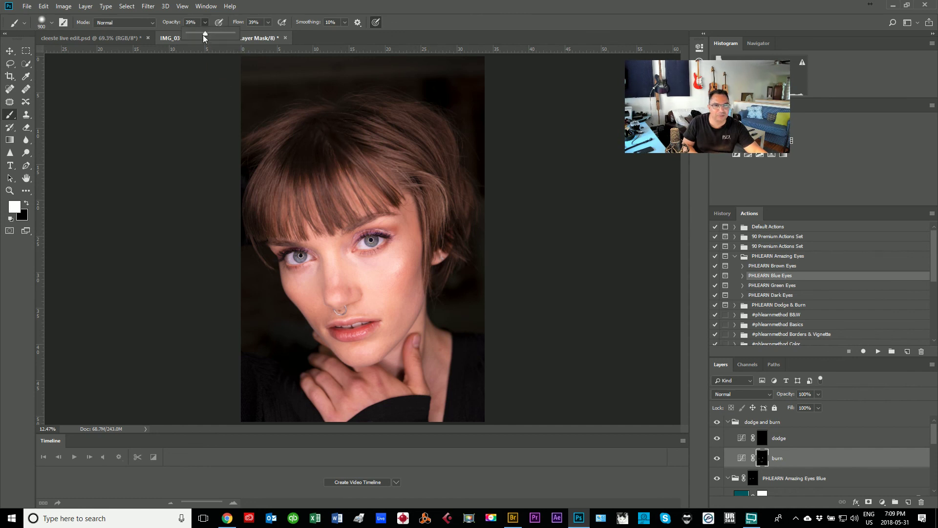
left_click_drag(204, 35, 199, 35)
key("bracketright")
key("bracketright")
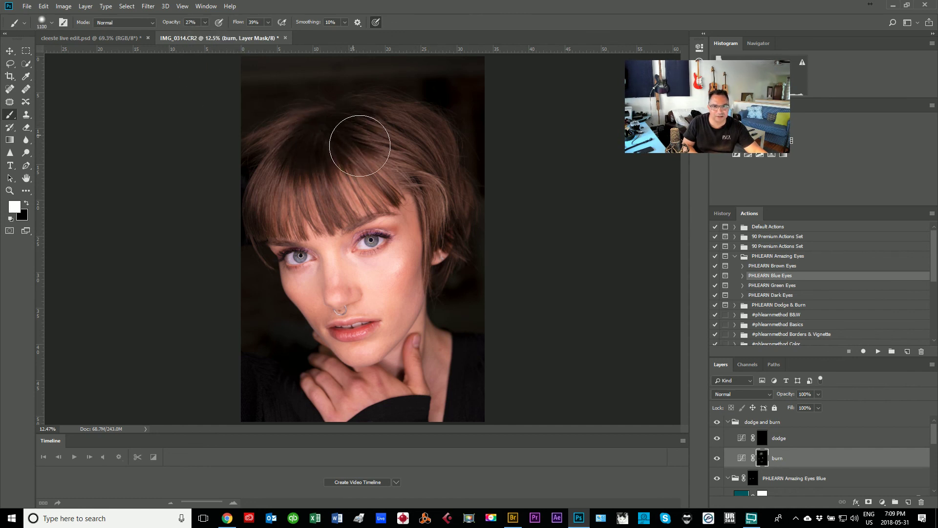
mouse_move(360, 146)
left_mouse_down()
mouse_move(447, 222)
mouse_move(449, 251)
left_mouse_up()
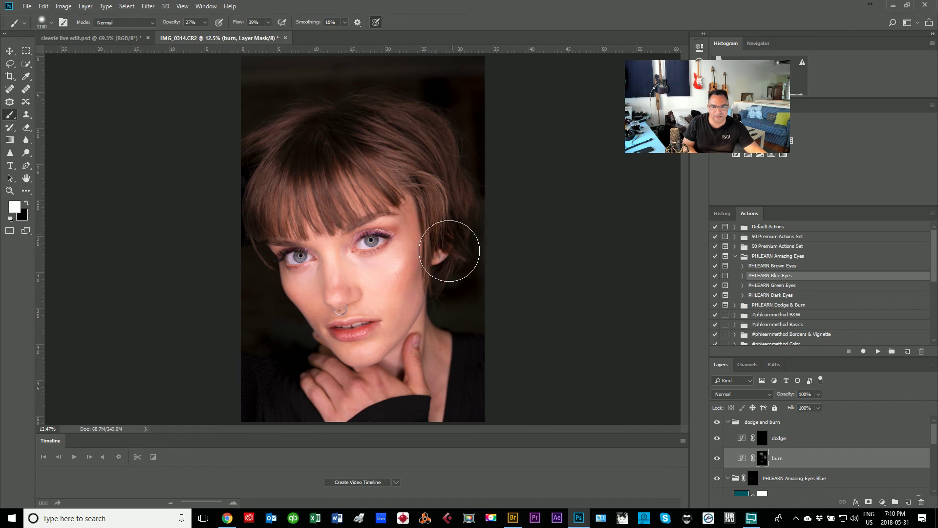
left_click_drag(272, 210, 262, 171)
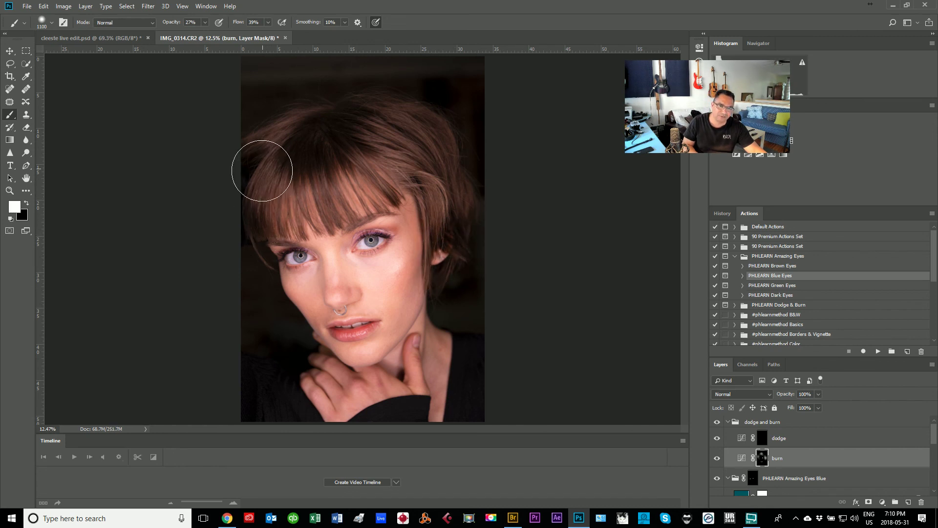
left_click_drag(278, 345, 287, 385)
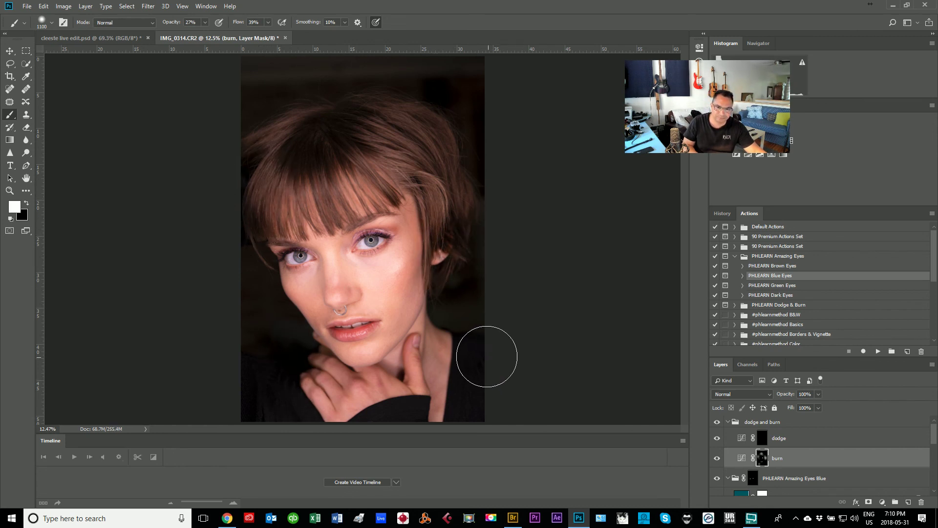
Dodge the lighter strands across the hair on the dodge layer's mask with an 1100 px brush at 64% opacity.
left_click(792, 438)
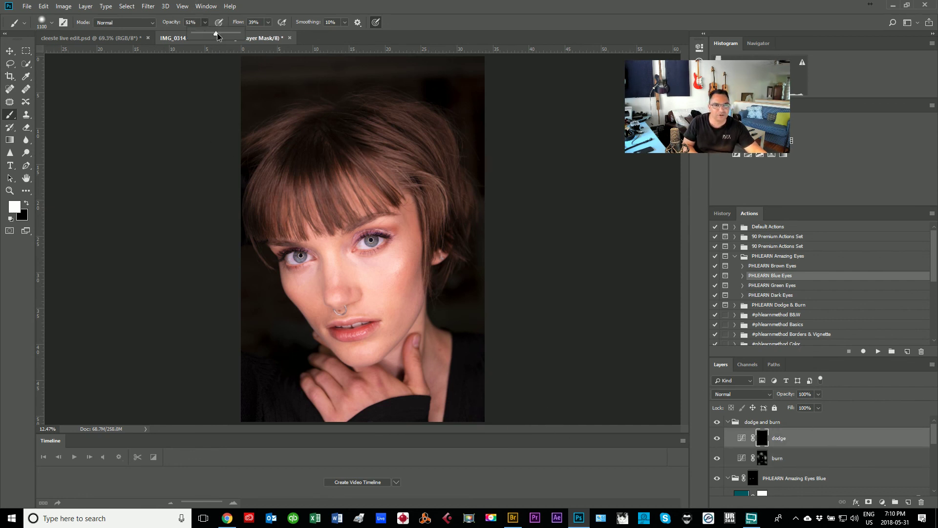
left_click_drag(217, 33, 224, 33)
key("bracketright")
key("bracketright")
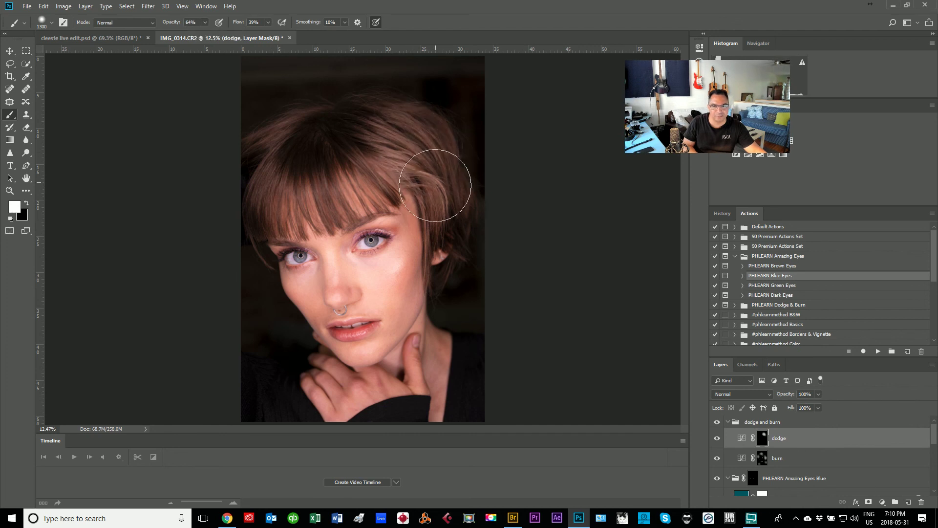
key("bracketleft")
mouse_move(386, 191)
left_mouse_down()
mouse_move(302, 210)
mouse_move(282, 196)
mouse_move(267, 154)
left_mouse_up()
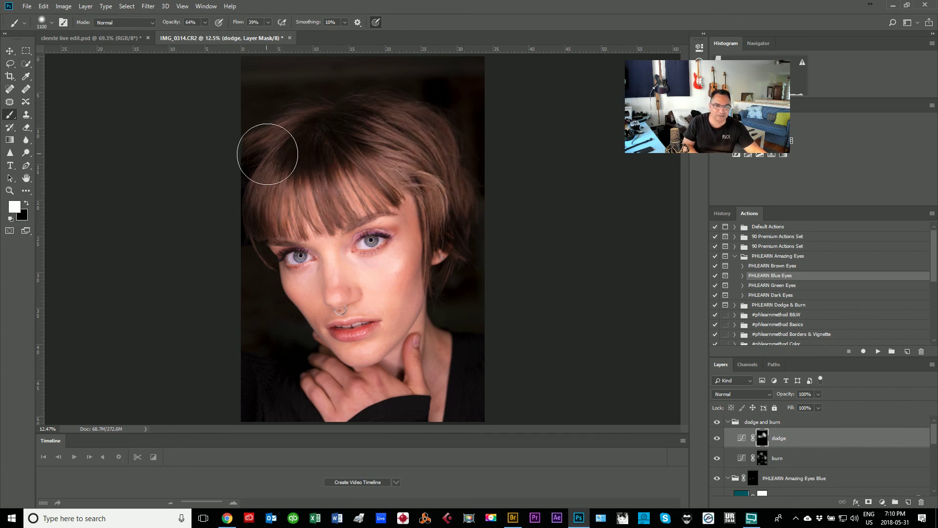
Reduce the brush to 700 px and dodge the cheek below the eye nearest the visible ear.
key("bracketleft")
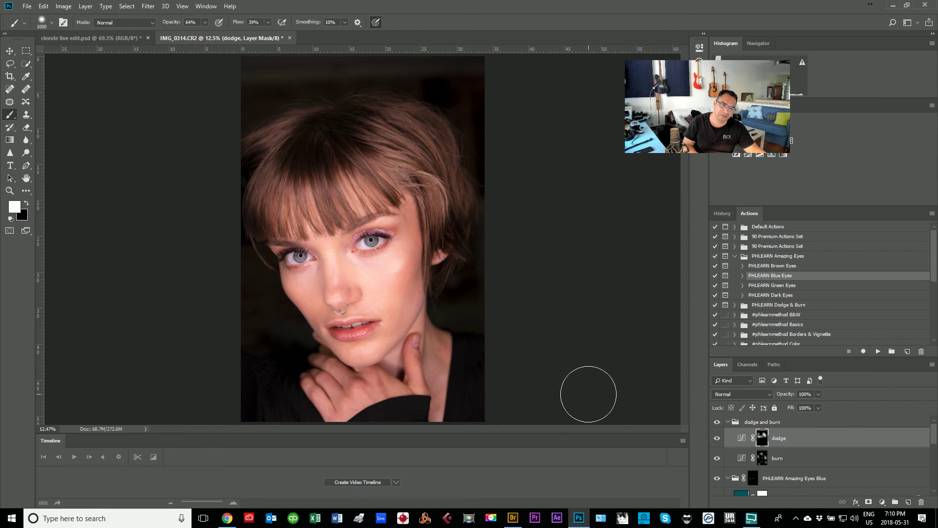
key("bracketleft")
key("bracketleft")
key("bracketleft")
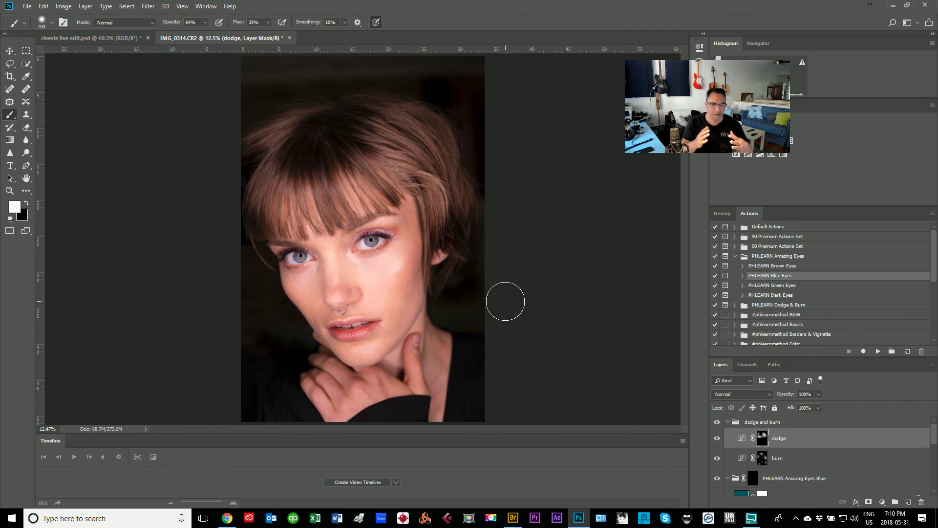
mouse_move(379, 255)
left_mouse_down()
mouse_move(399, 263)
mouse_move(364, 275)
left_mouse_up()
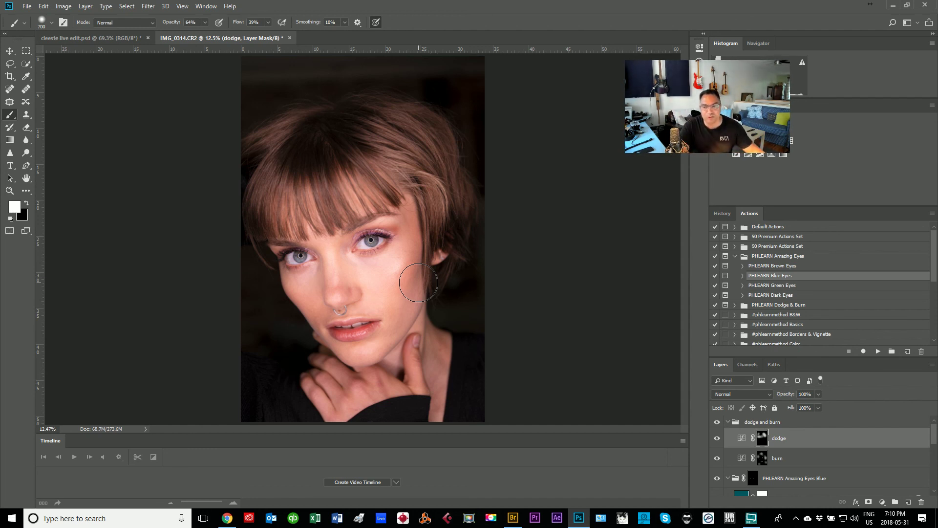
Lower the brush opacity to 22% and brush the highlighted cheekbone on the dodge layer's mask.
left_click(785, 457)
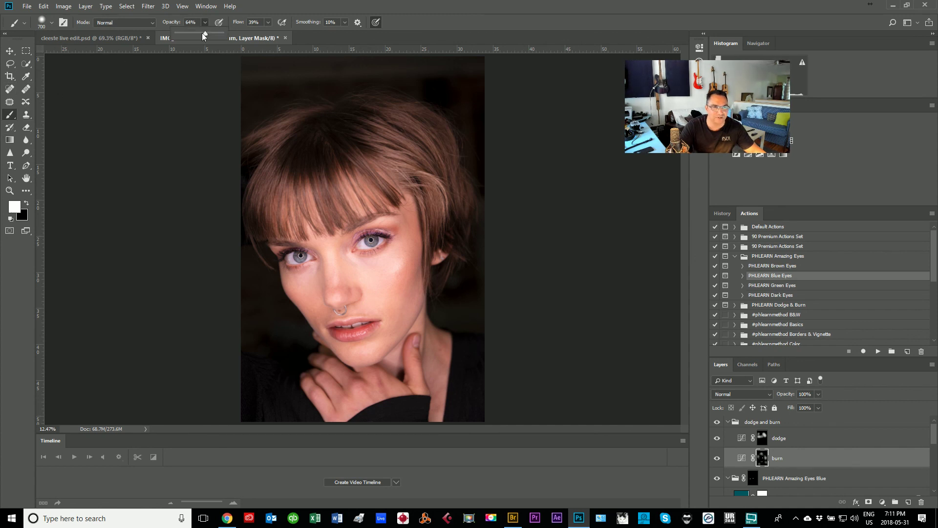
left_click_drag(204, 35, 180, 34)
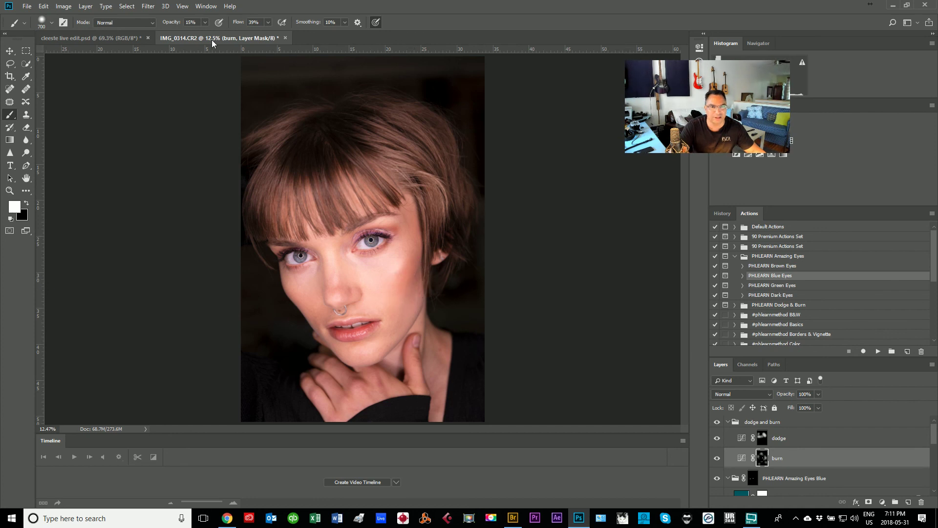
left_click_drag(206, 28, 208, 33)
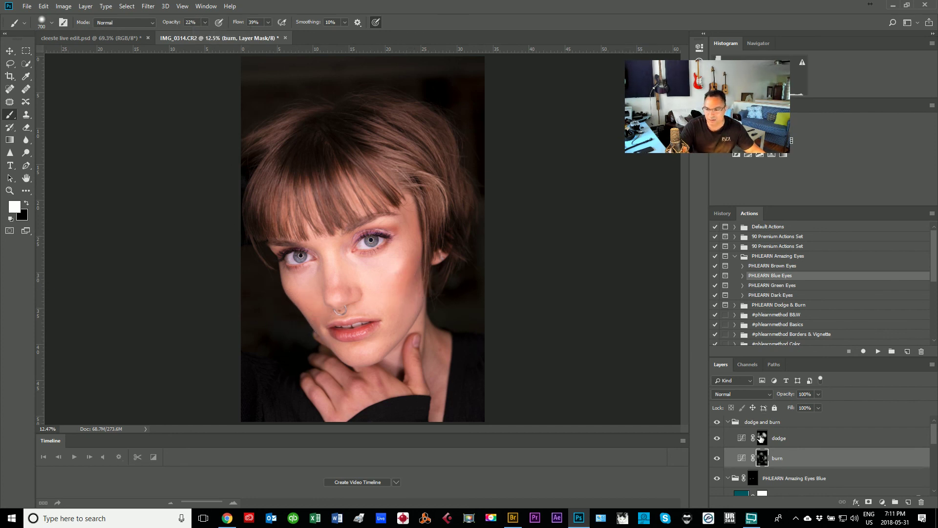
left_click(801, 438)
left_click_drag(382, 266, 387, 266)
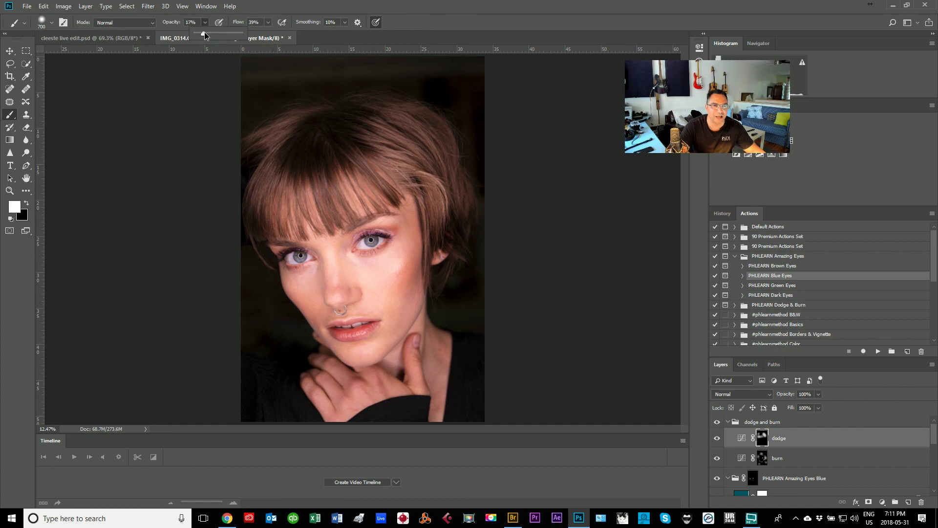
Set the brush to 25% opacity and 800 px, and dodge from the cheekbone to the area under the eye.
left_click_drag(204, 32, 208, 33)
key("bracketright")
left_click(388, 268)
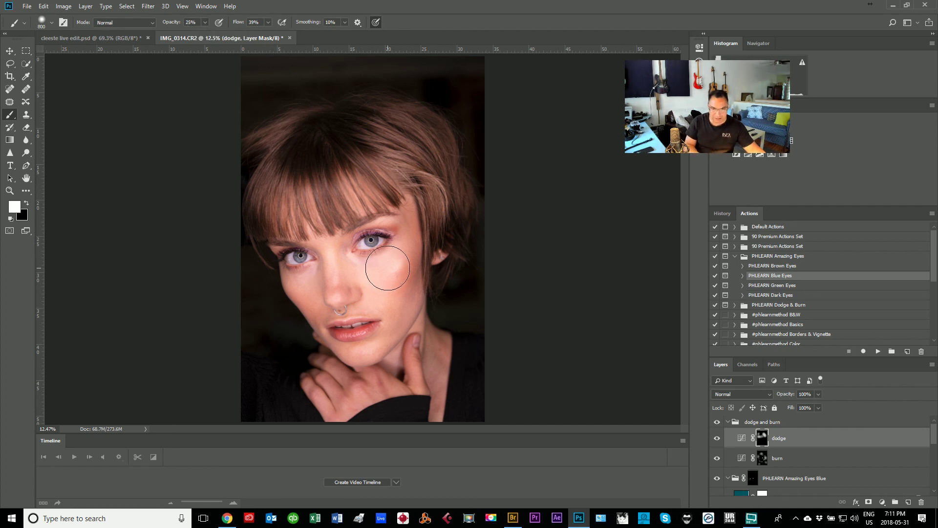
mouse_move(388, 268)
left_mouse_down()
mouse_move(398, 250)
mouse_move(376, 258)
left_mouse_up()
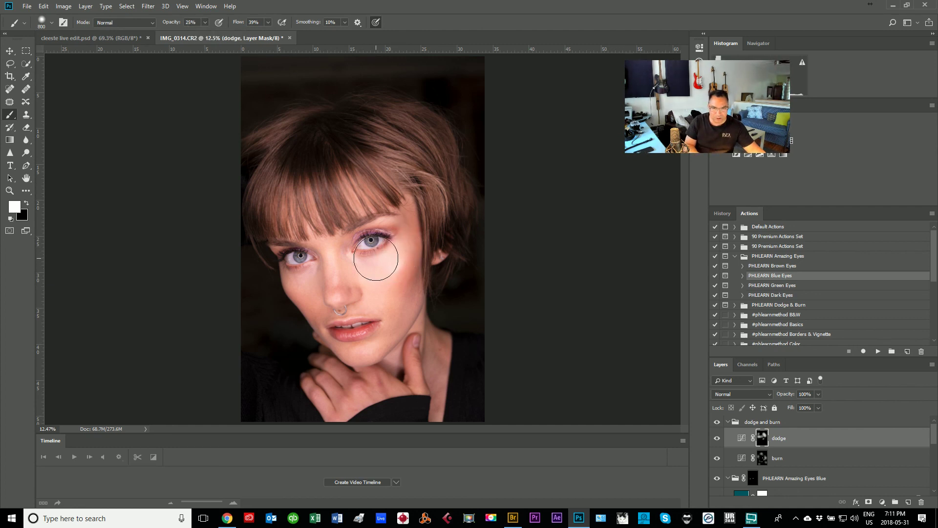
Reduce the brush to 500 px and dodge along the nose up to the area between the eyebrows.
key("bracketleft")
key("bracketleft")
key("bracketleft")
left_click_drag(333, 291, 326, 238)
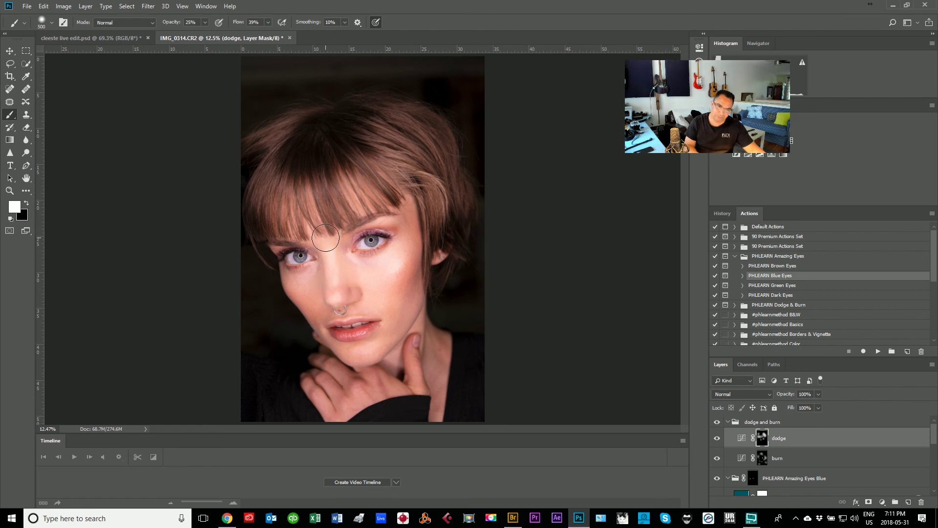
Zoom in on the face to 33.3% and reduce the brush to 125 px for detail dodging around the eyes.
key("z")
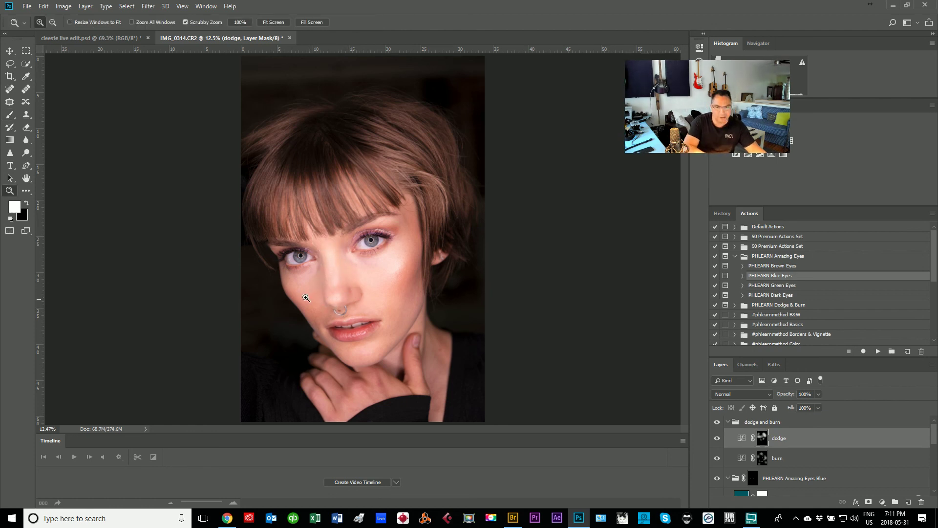
left_click_drag(377, 236, 386, 206)
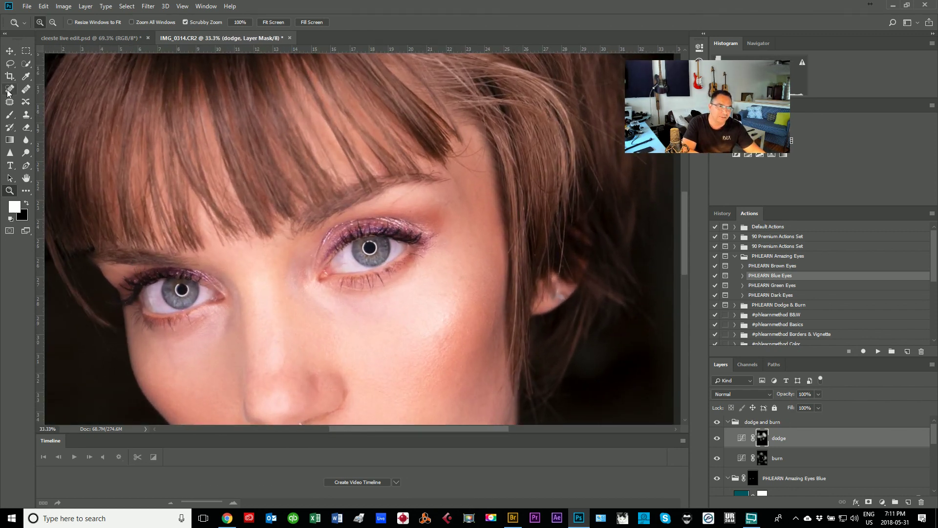
left_click(10, 114)
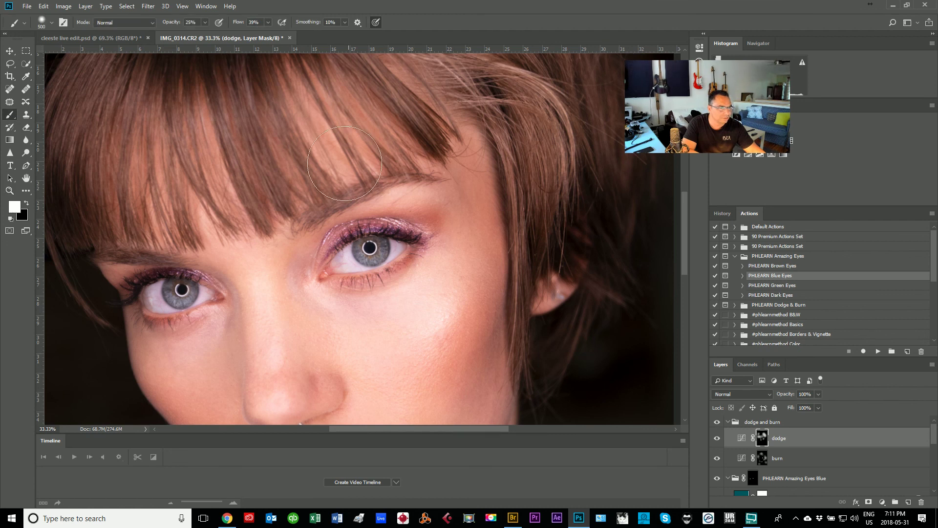
key("bracketleft")
key("bracketleft")
key("bracketleft")
key("bracketleft")
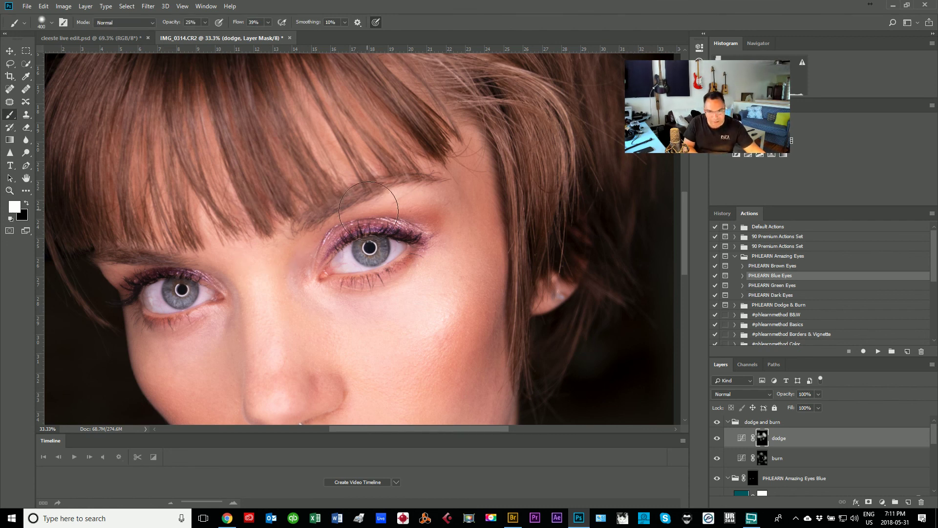
key("bracketleft")
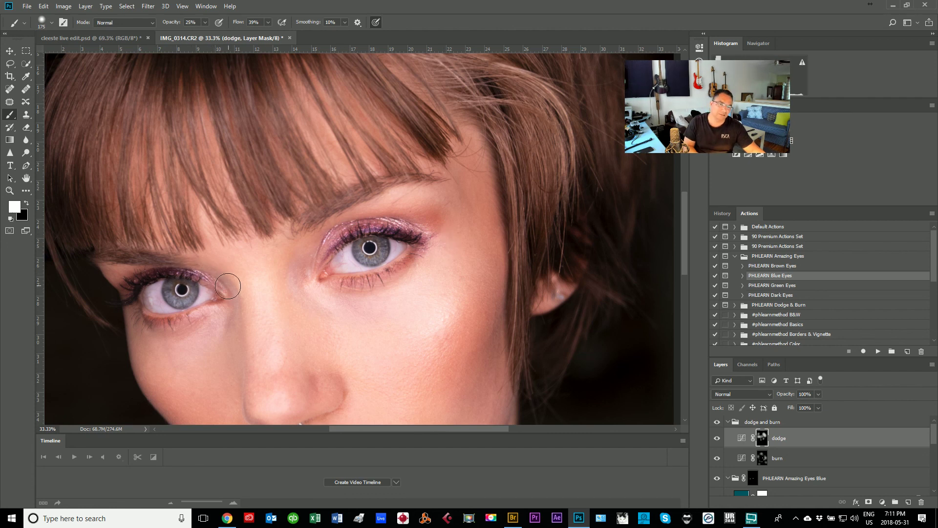
left_click_drag(234, 357, 228, 253)
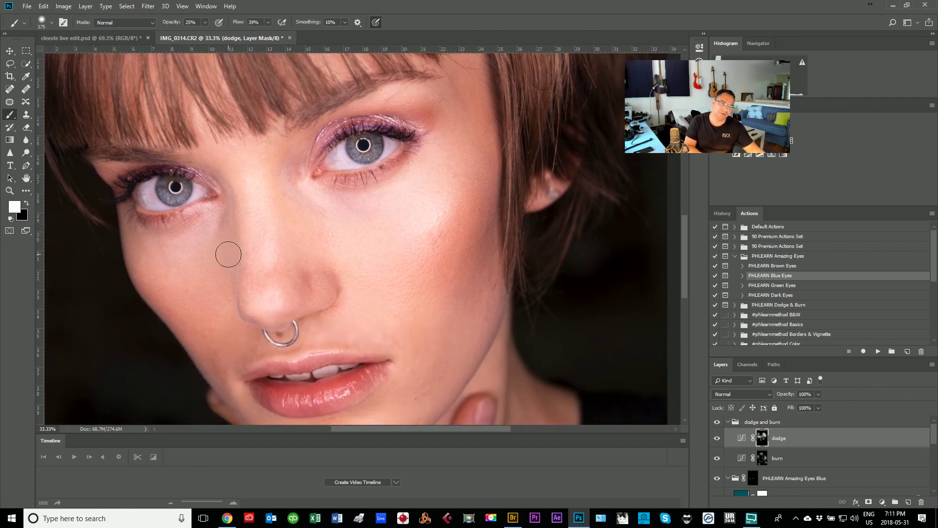
key("bracketleft")
key("bracketleft")
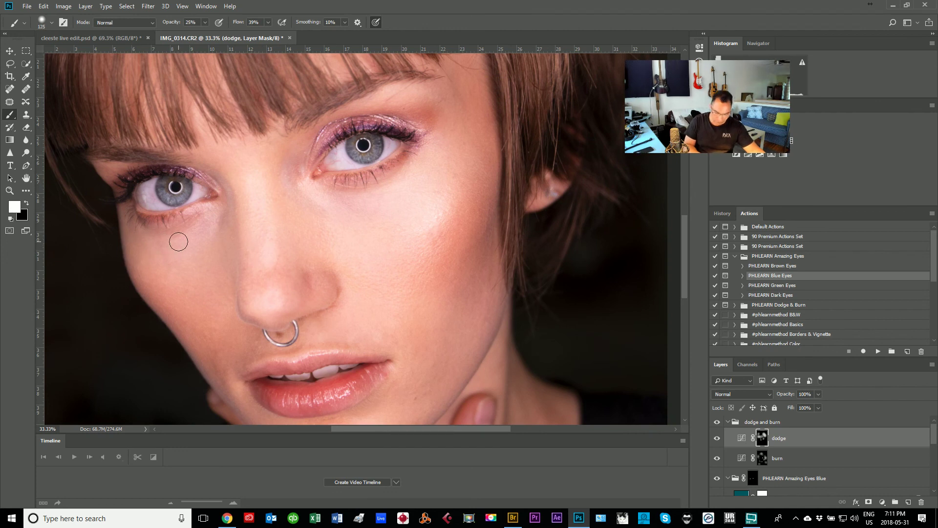
key("bracketright")
key("bracketright")
key("bracketright")
key("bracketright")
key("bracketright")
key("bracketright")
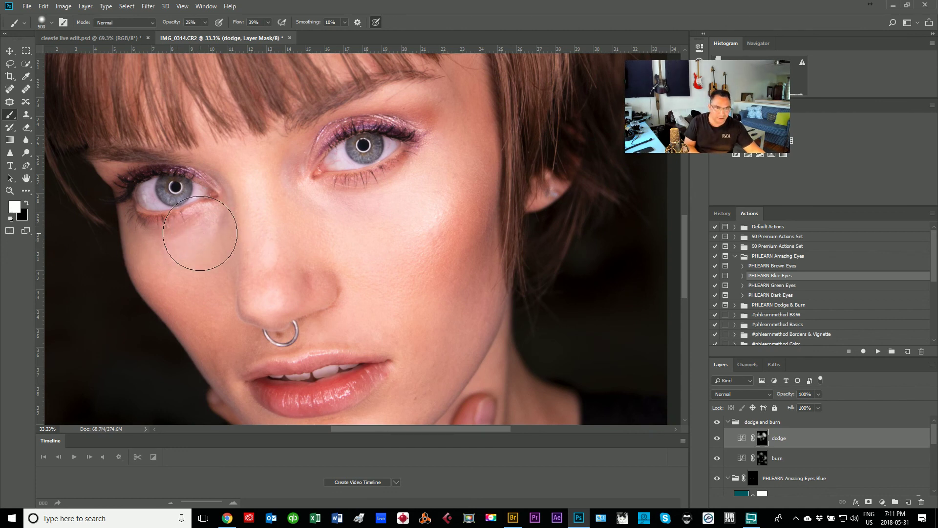
key("bracketleft")
key("bracketleft")
key("bracketleft")
key("bracketleft")
key("bracketleft")
key("bracketleft")
key("bracketleft")
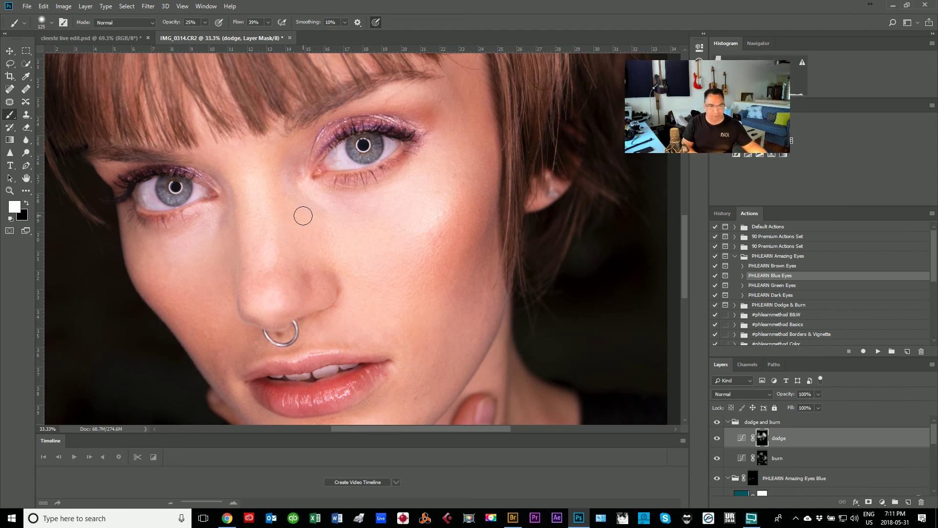
Set the brush opacity to 22%, enlarge the brush to 200 px and dodge the whites of both eyes, slightly smaller for the second.
left_click(204, 22)
left_click_drag(200, 31, 204, 30)
key("bracketright")
key("bracketright")
key("bracketright")
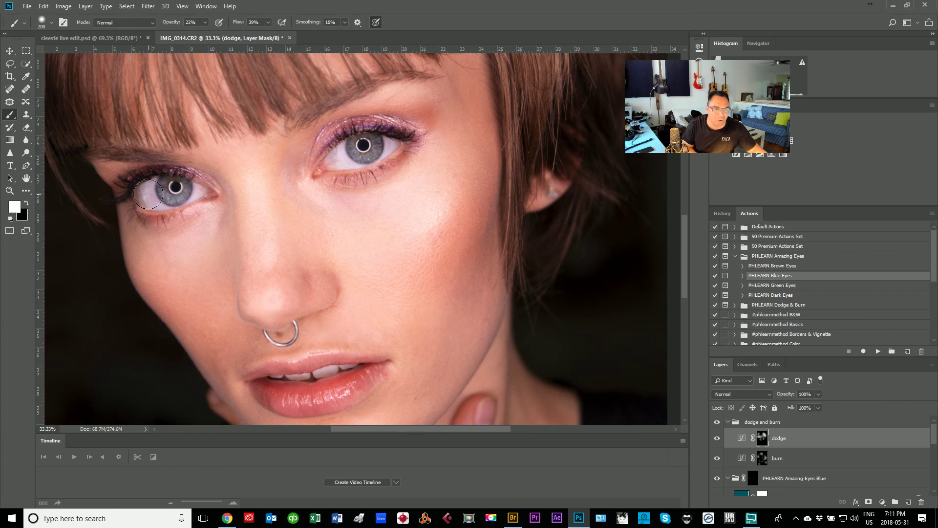
left_click_drag(144, 197, 197, 195)
key("bracketleft")
mouse_move(365, 164)
left_mouse_down()
mouse_move(330, 164)
mouse_move(394, 148)
left_mouse_up()
Dodge the highlights across the lower lip on the dodge layer's mask with a 200 px brush.
key("bracketleft")
key("bracketleft")
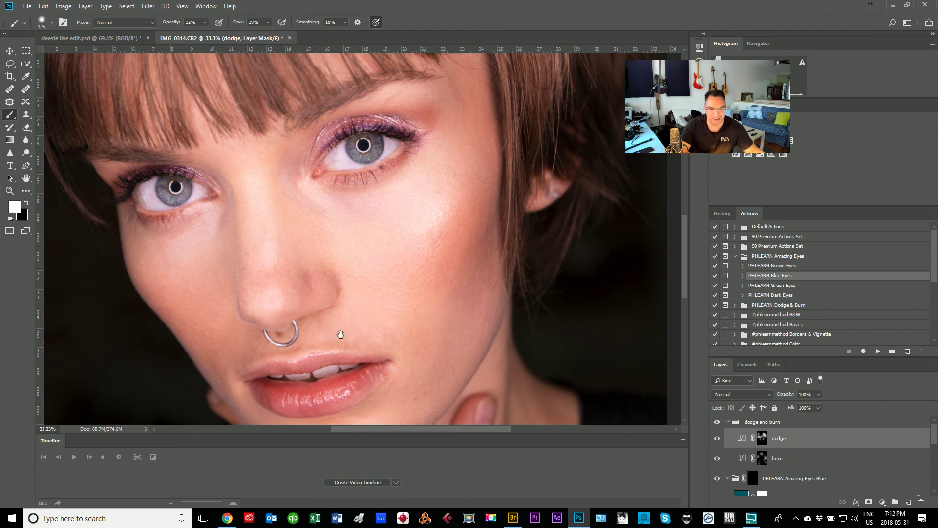
left_click_drag(342, 331, 356, 176)
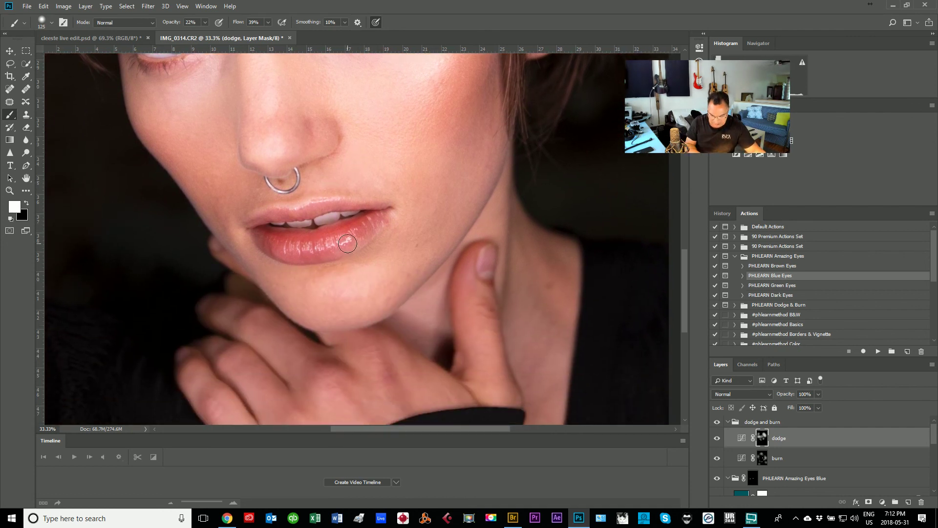
key("bracketright")
key("bracketright")
key("bracketright")
left_click_drag(337, 243, 278, 251)
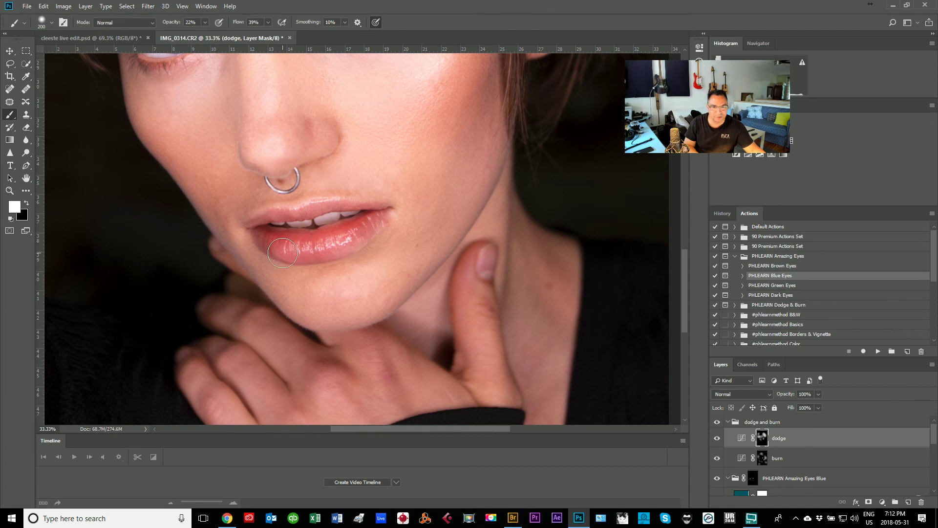
Reduce the brush to 90 px and refine the lip highlights on the dodge layer's mask.
key("bracketleft")
key("bracketleft")
key("bracketleft")
key("bracketleft")
key("bracketleft")
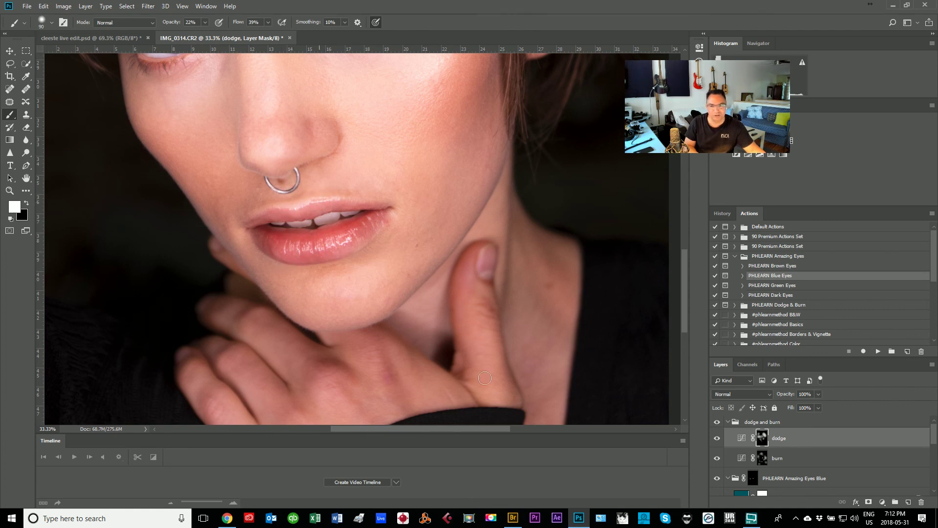
Fit the whole portrait in view and compare it with and without the dodge and burn group.
scroll(823, 435, "down", 3)
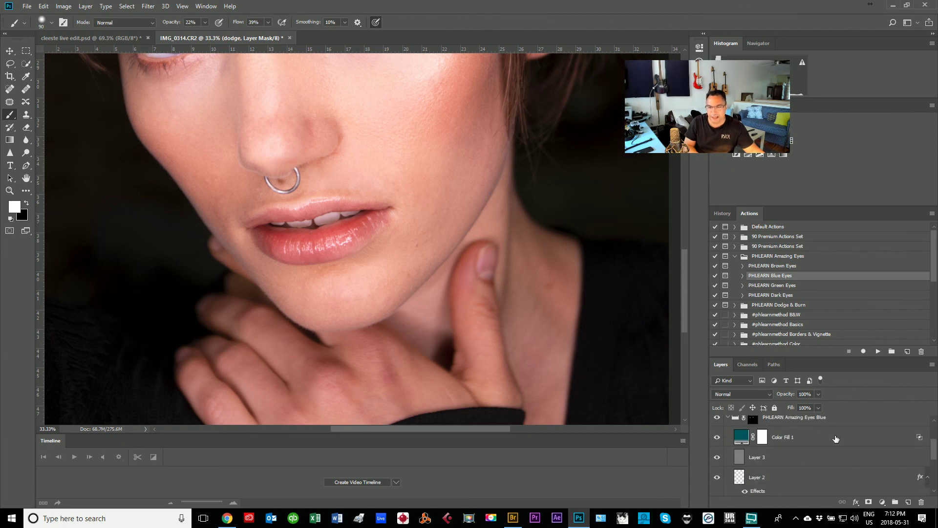
key("ctrl+0")
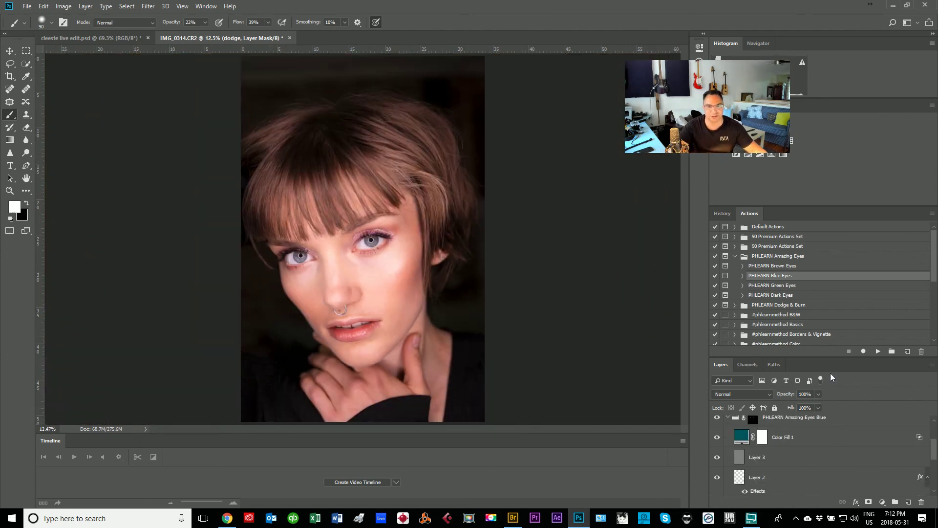
scroll(743, 429, "up", 3)
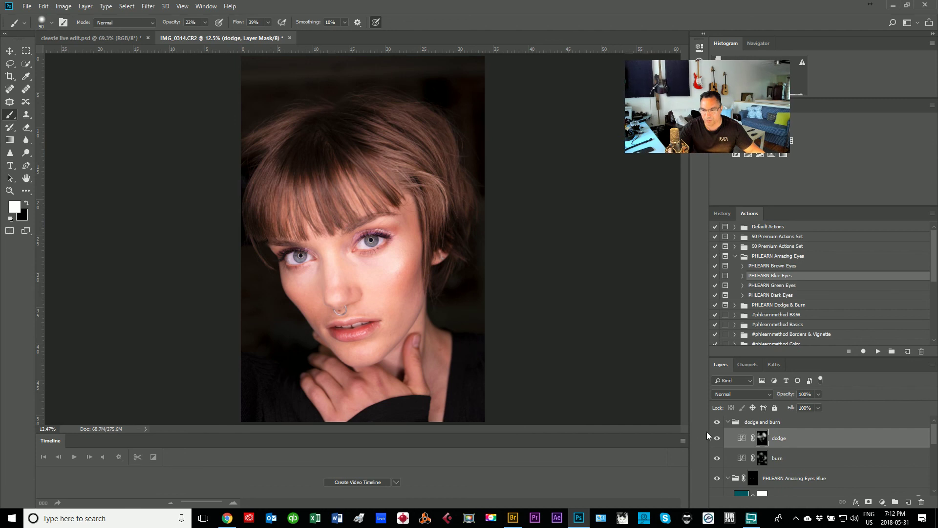
left_click(717, 422)
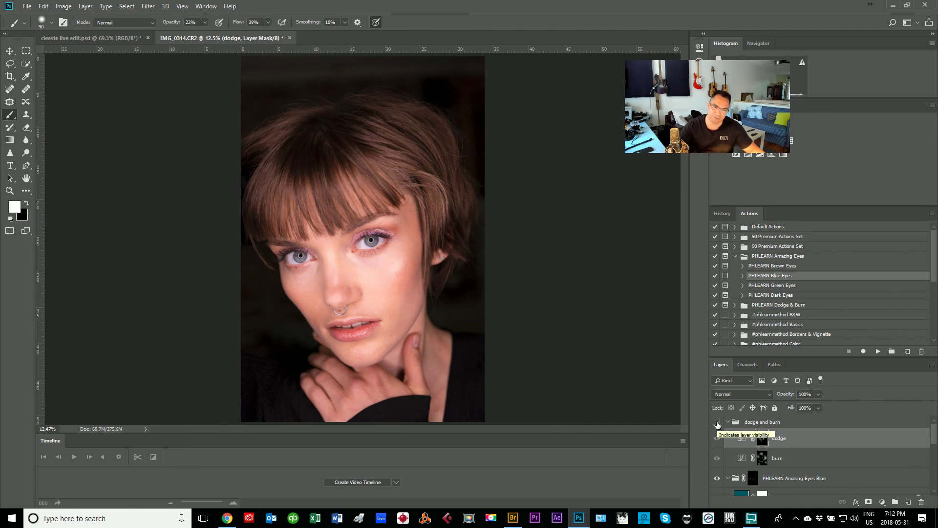
left_click(717, 422)
left_click(717, 423)
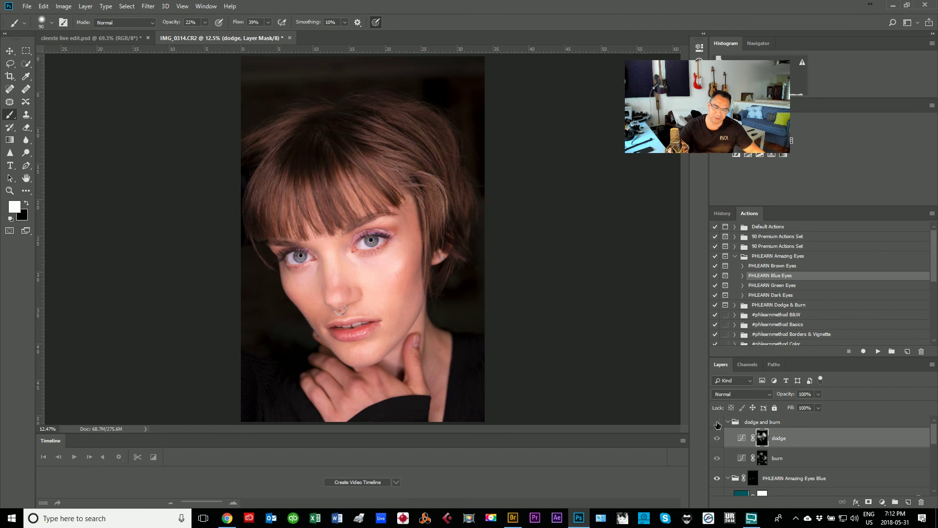
left_click(717, 423)
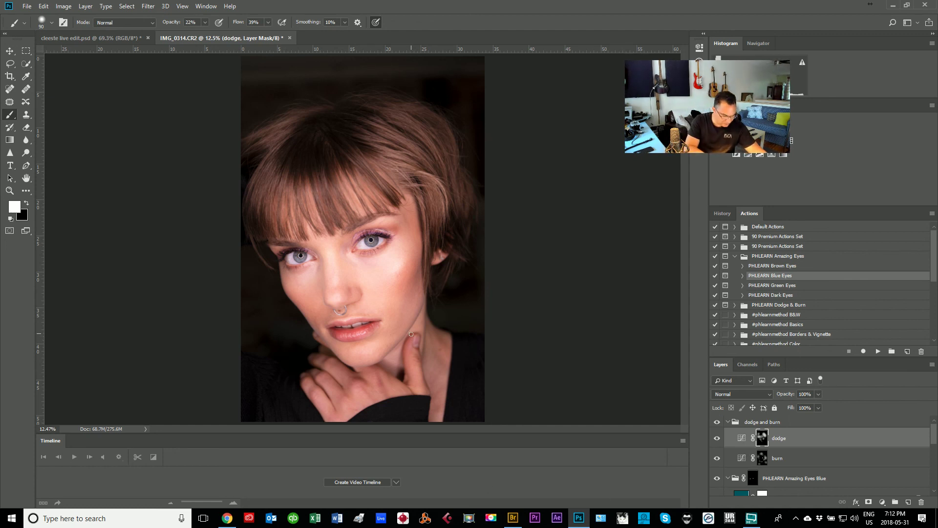
Lower the brush opacity to 11%, enlarge the brush to 500 px and dodge the hand below the chin on the dodge mask.
key("s")
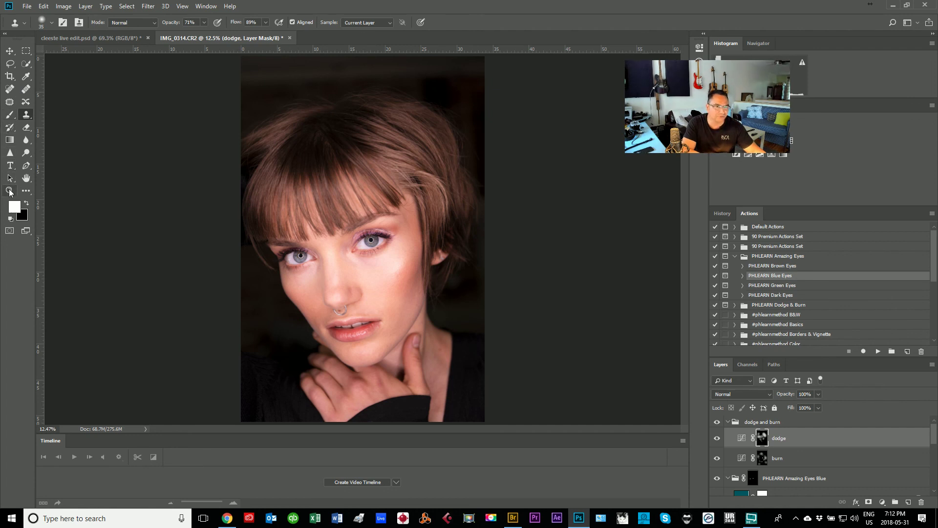
left_click(10, 190)
left_click(383, 336)
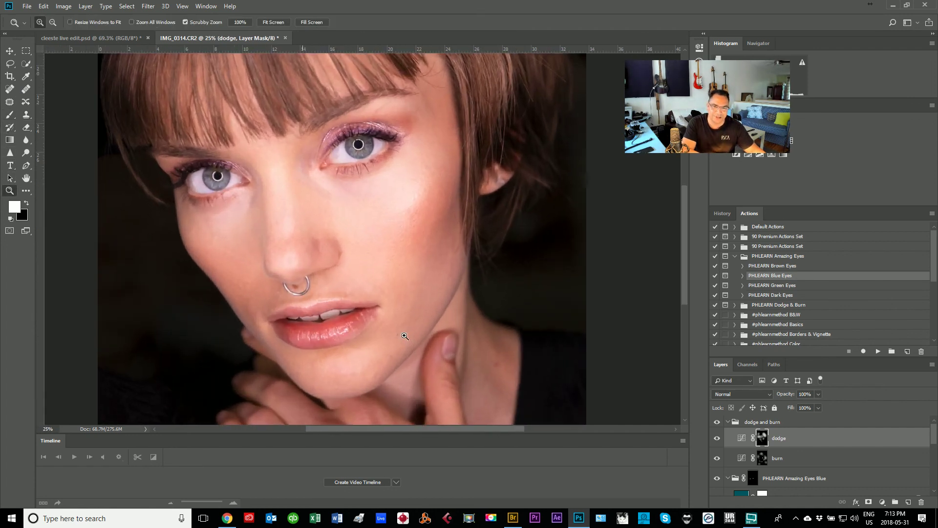
left_click_drag(412, 341, 373, 212)
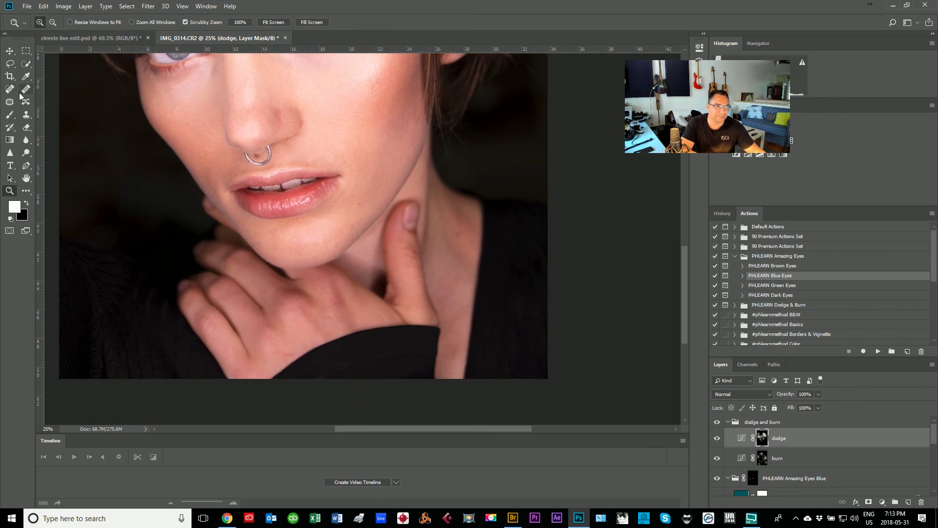
left_click(9, 115)
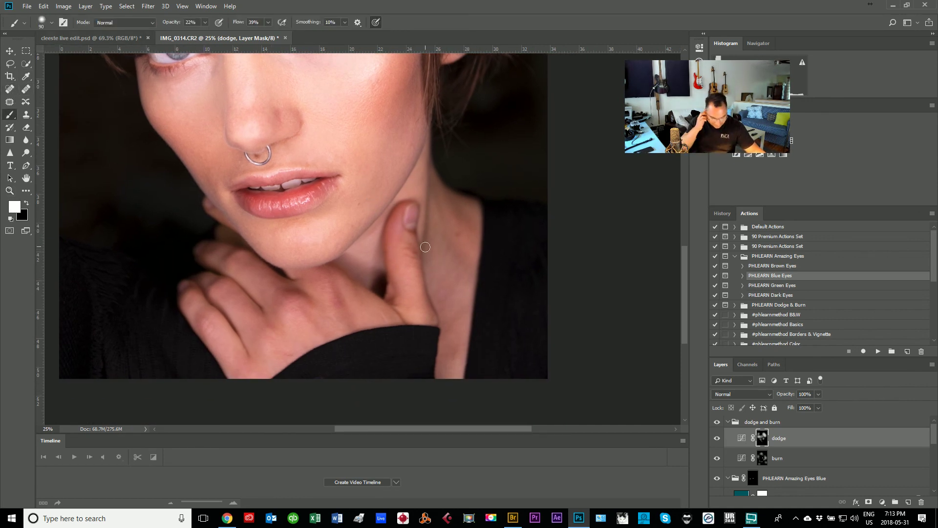
key("bracketright")
key("bracketright")
key("bracketright")
key("bracketright")
left_click(205, 23)
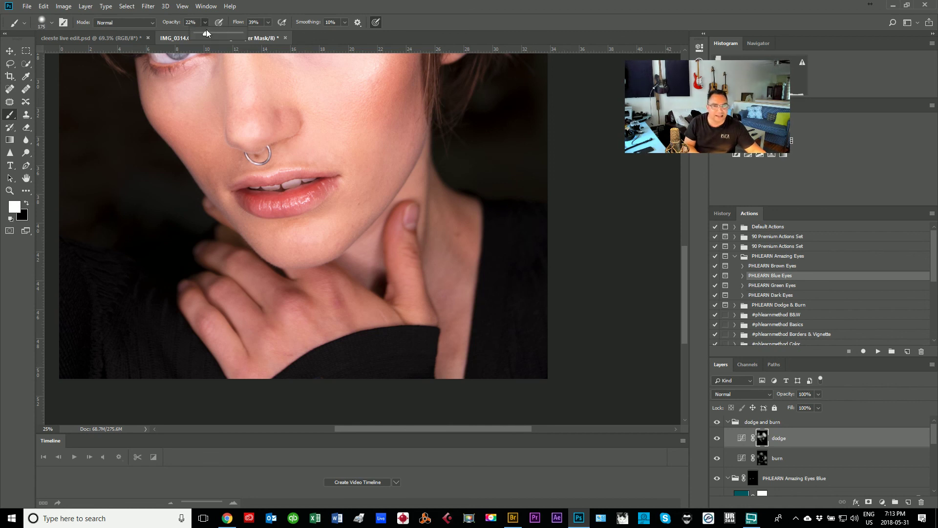
left_click_drag(204, 33, 202, 38)
key("bracketright")
key("bracketright")
key("bracketright")
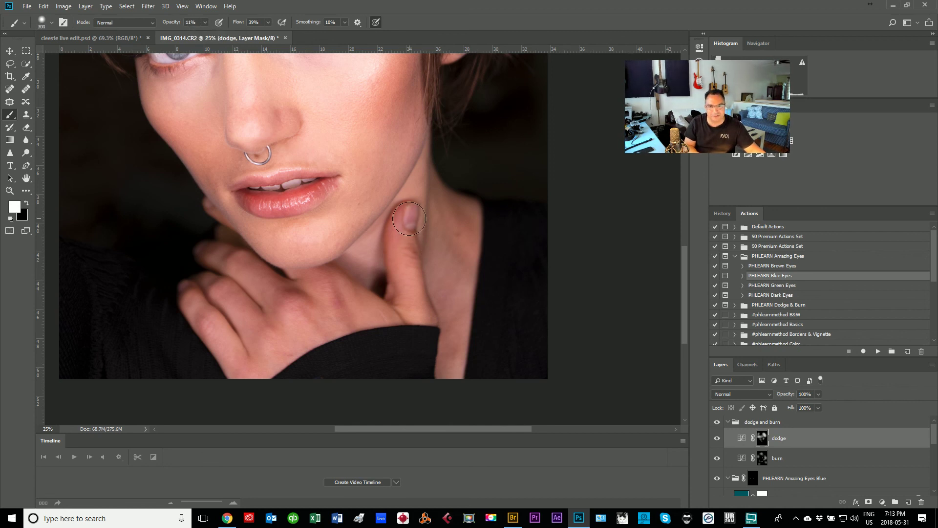
key("bracketright")
key("bracketright")
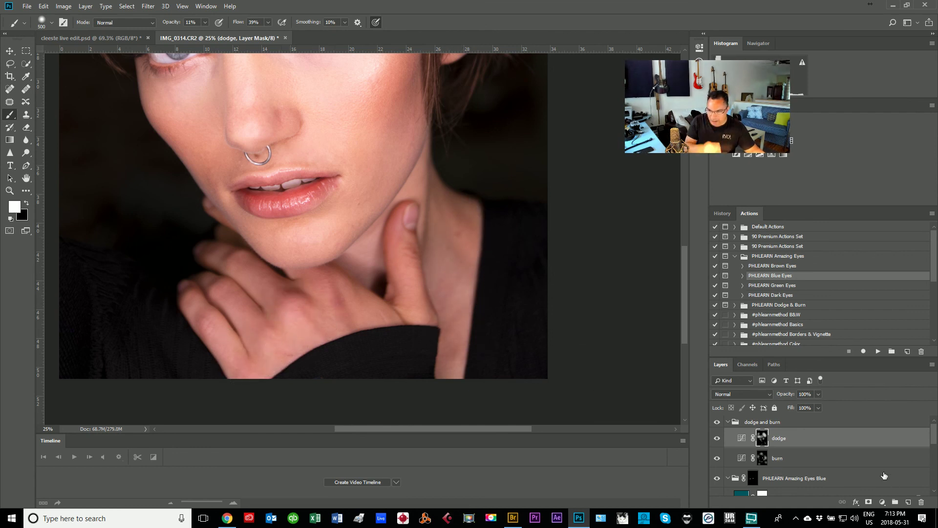
Heal the dark spots between the mouth and jaw on the retouch layer with an 80 px Healing Brush.
scroll(882, 470, "down", 5)
scroll(875, 471, "down", 2)
scroll(868, 471, "down", 2)
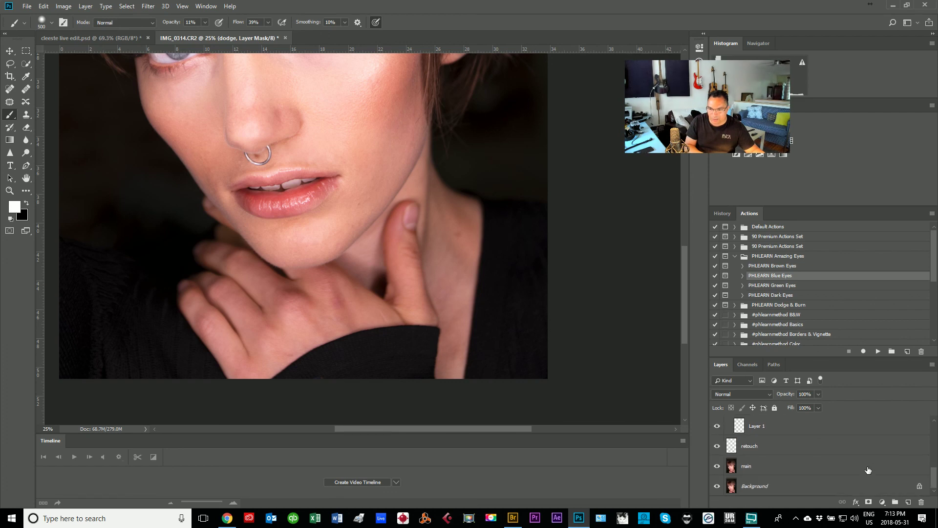
left_click(809, 452)
mouse_move(270, 183)
left_mouse_down()
mouse_move(310, 230)
mouse_move(310, 297)
left_mouse_up()
mouse_move(352, 381)
left_mouse_down()
mouse_move(337, 295)
mouse_move(343, 271)
left_mouse_up()
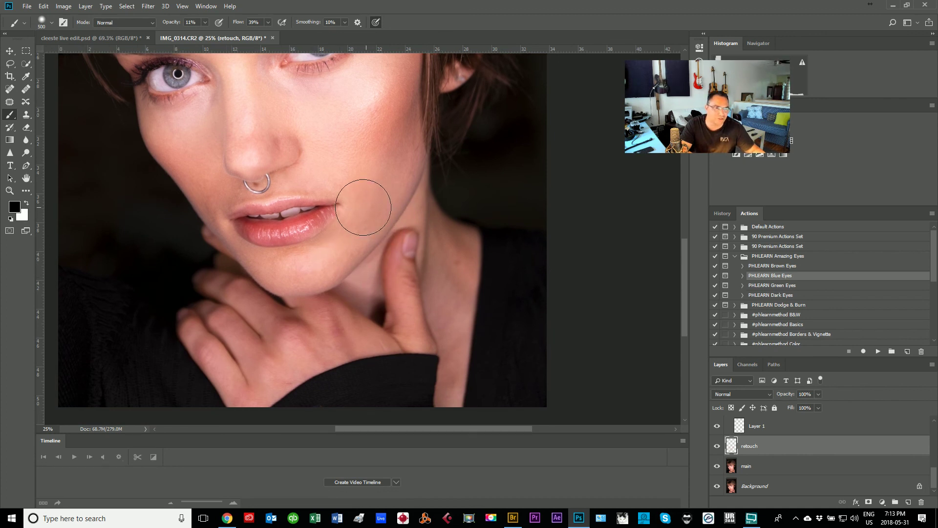
left_click(26, 89)
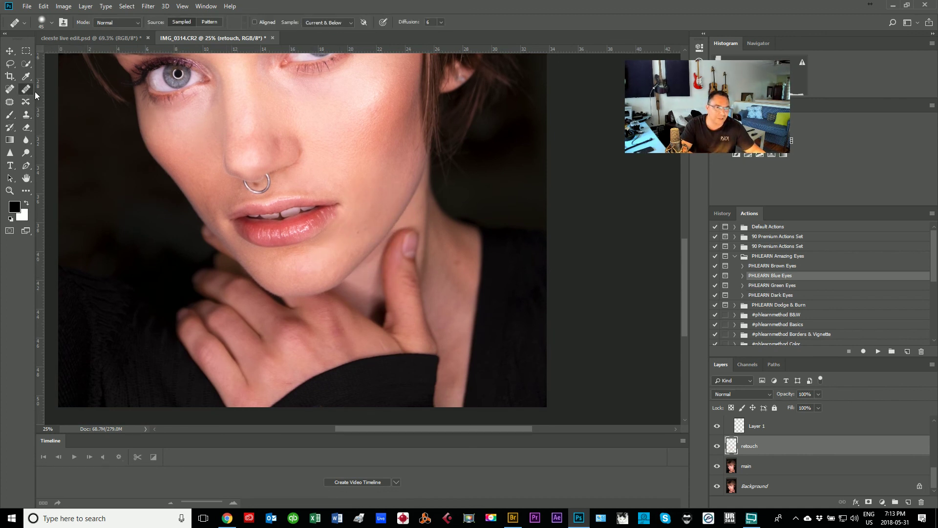
key("z")
left_click(367, 235)
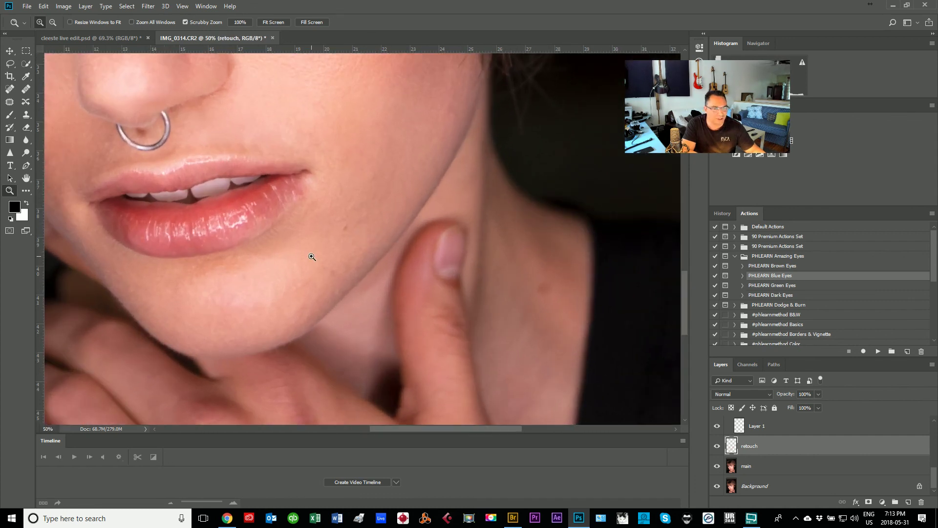
left_click(26, 89)
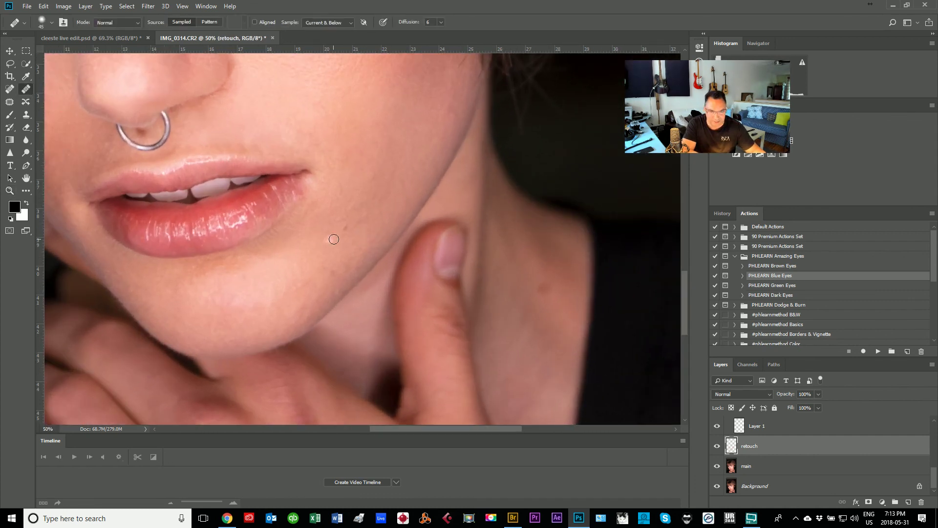
key("bracketright")
key("bracketright")
key("bracketright")
key("bracketright")
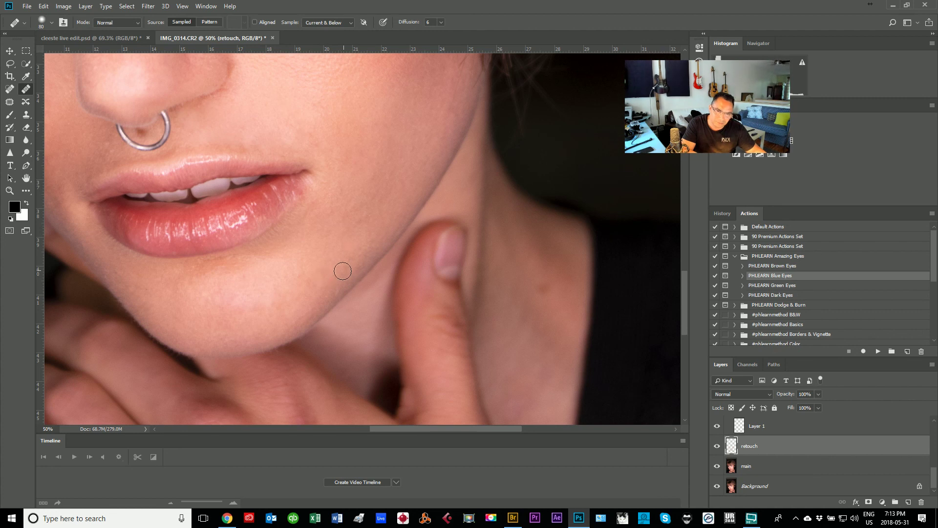
Sample clean skin beside the mouth and heal the remaining marks near the chin and jawline.
left_click(350, 213, "alt")
left_click(331, 225)
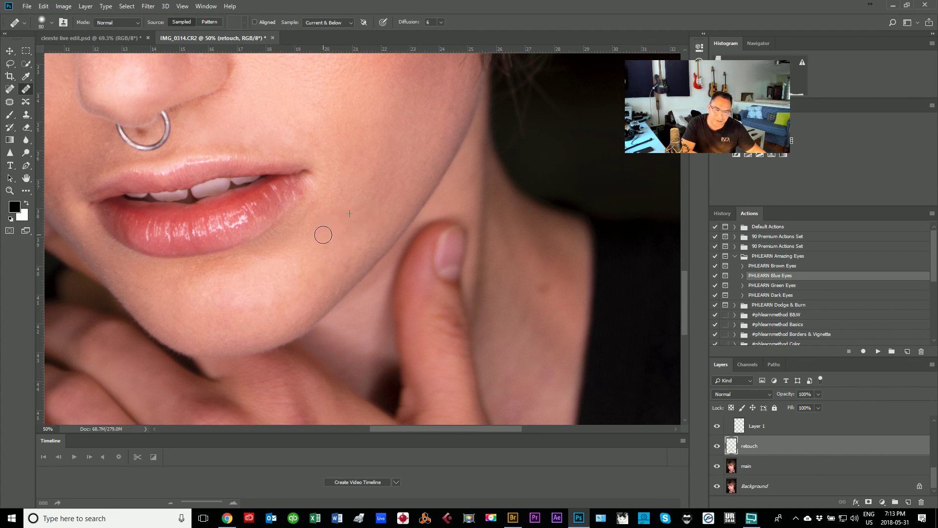
left_click(374, 259)
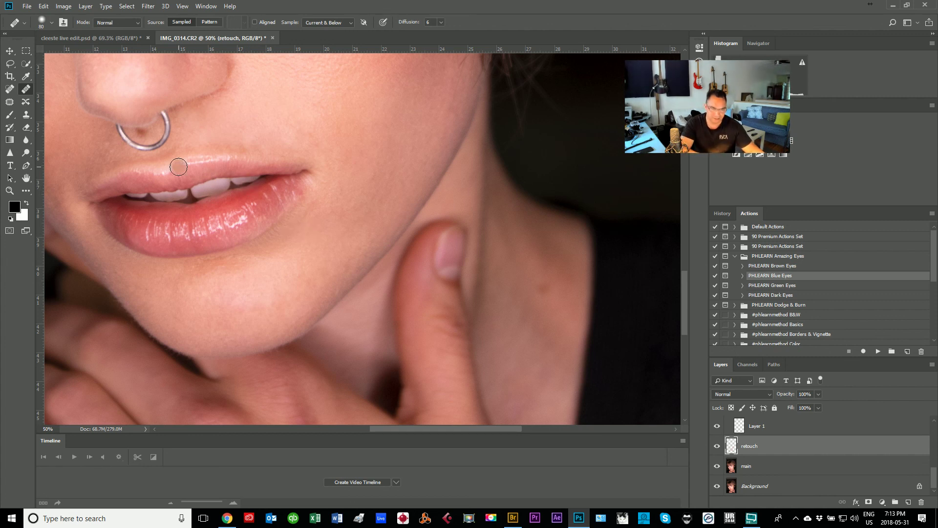
Return to the dodge layer's mask with white as the foreground colour and set the Brush to 175 px for the lips.
scroll(770, 448, "up", 10)
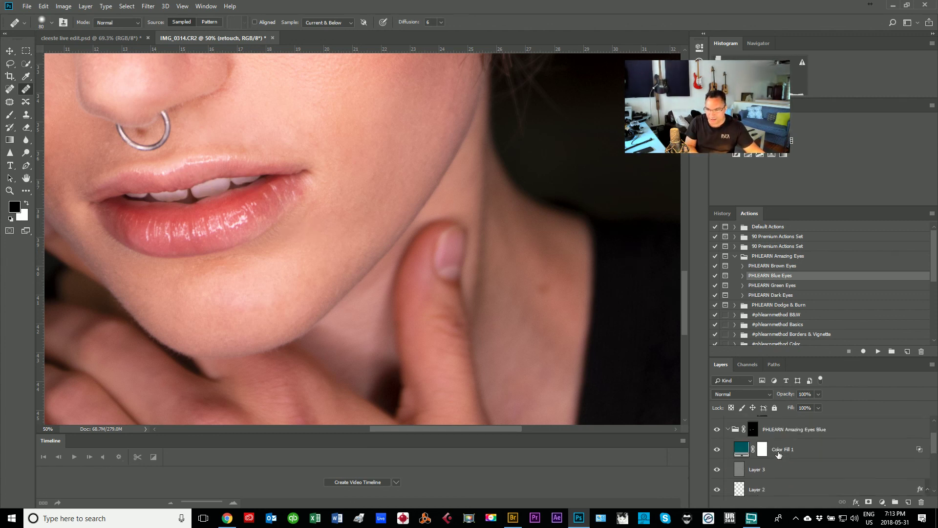
left_click(763, 440)
key("x")
key("bracketright")
key("bracketright")
key("bracketright")
key("bracketright")
key("bracketright")
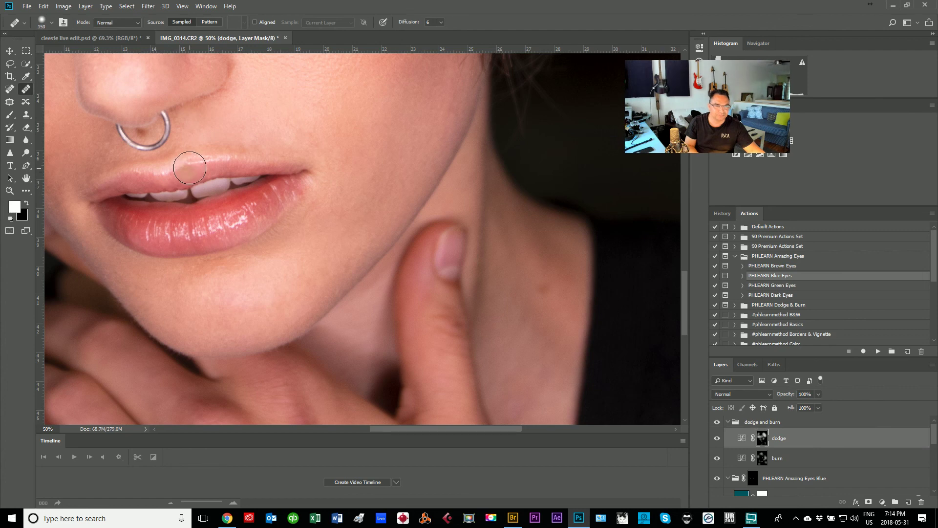
key("bracketleft")
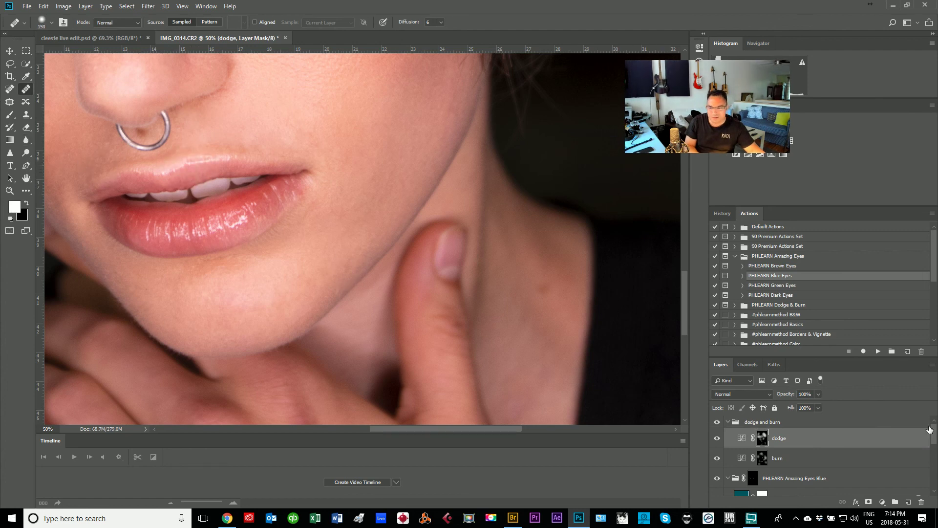
left_click(10, 115)
key("bracketleft")
key("bracketleft")
key("bracketleft")
key("bracketleft")
key("bracketleft")
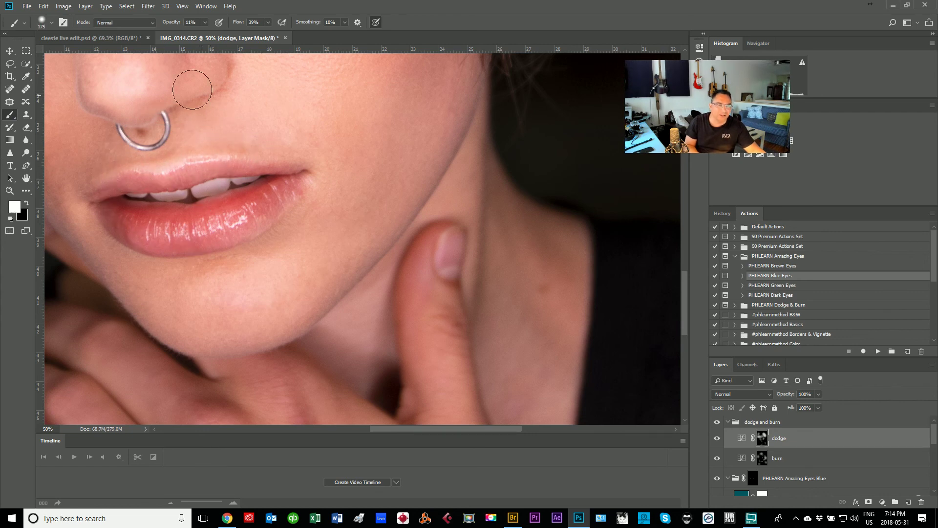
Lower the brush opacity to 6%, reduce the brush to 125 px and lightly dodge the lips and teeth.
left_click(204, 22)
left_click_drag(203, 33, 202, 34)
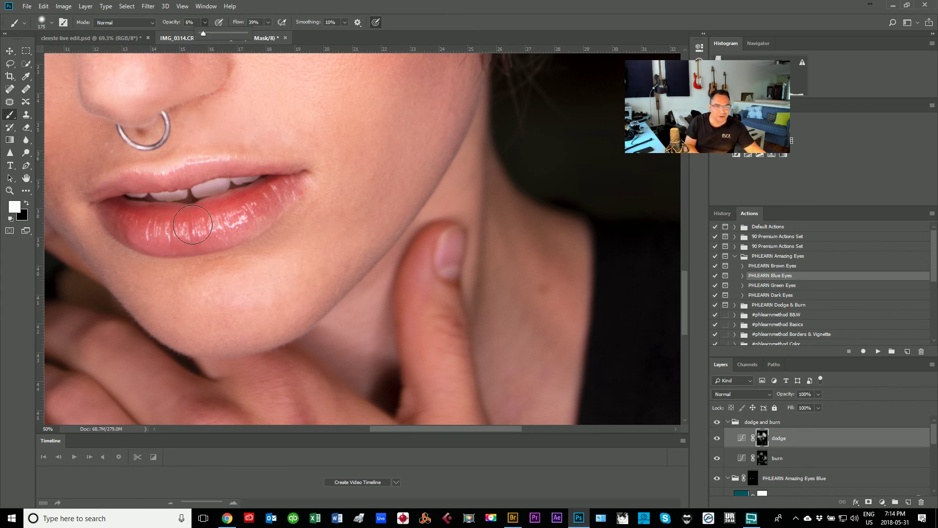
key("bracketleft")
key("bracketleft")
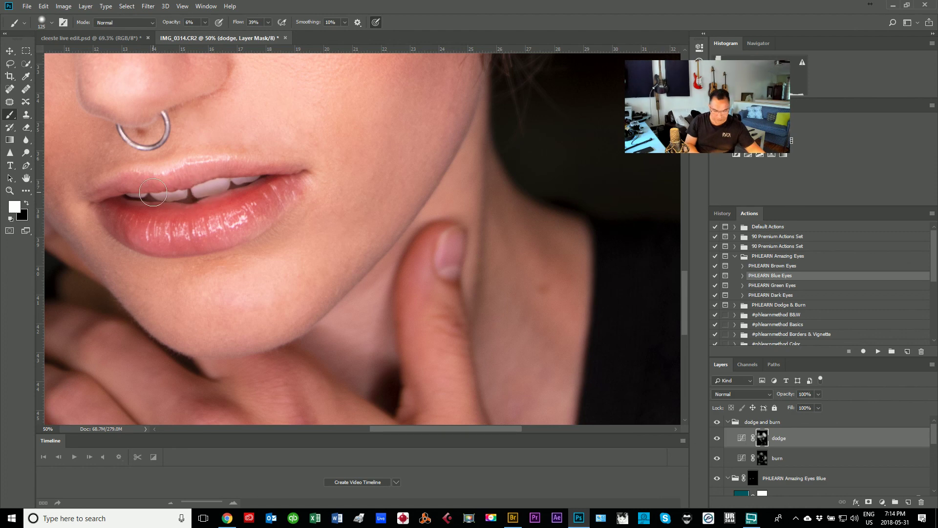
Check the full portrait again by switching the dodge and burn group off and on.
key("ctrl+0")
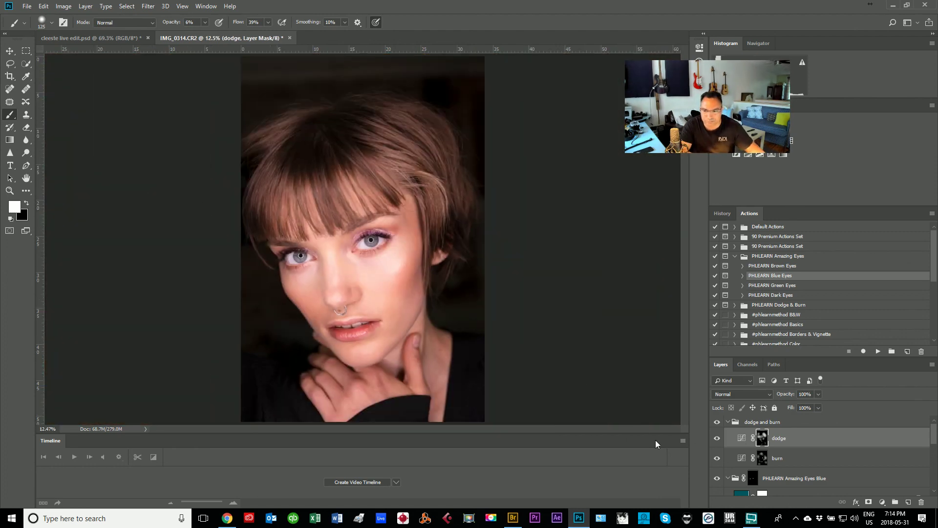
left_click(717, 423)
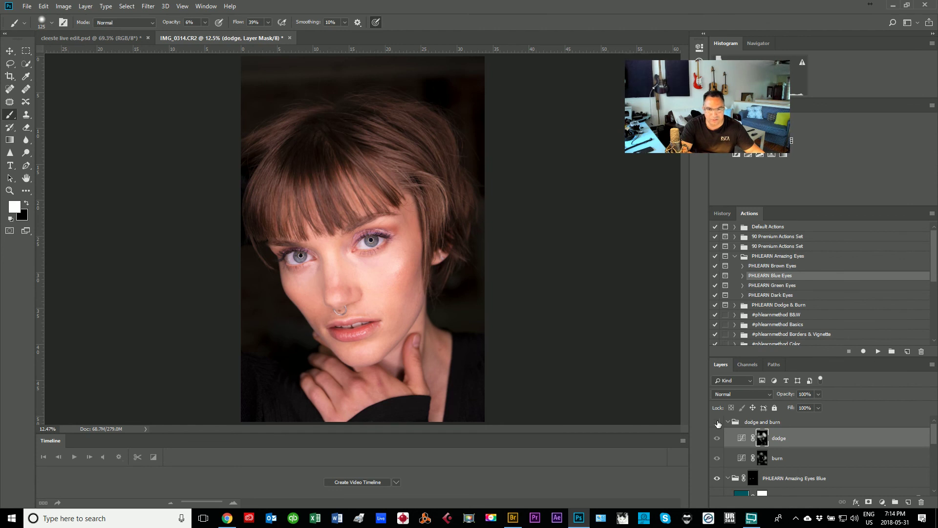
left_click(718, 422)
left_click(717, 422)
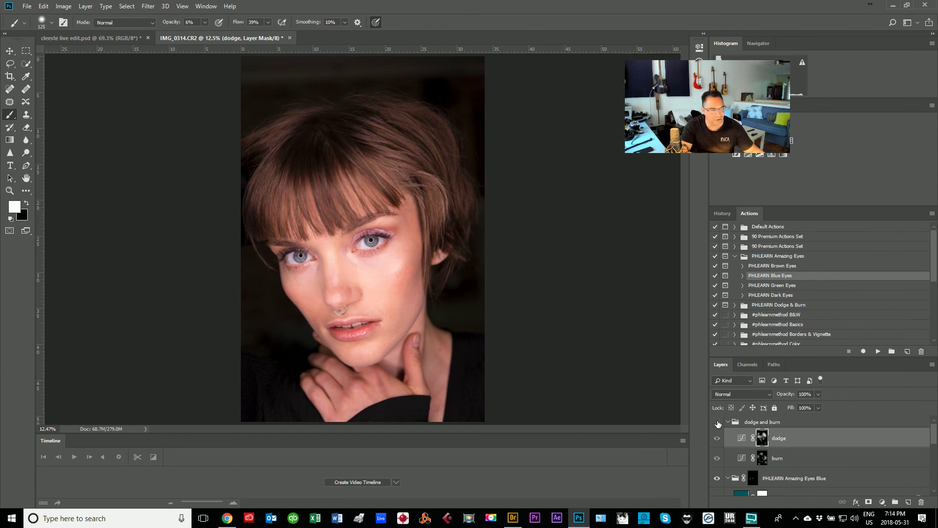
left_click(717, 422)
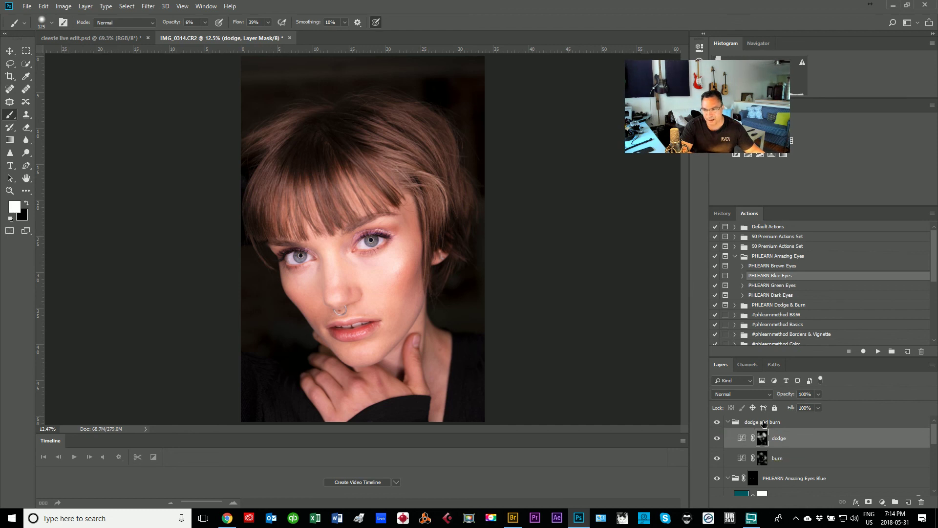
Collapse the dodge and burn group and stamp all visible layers into a new layer above it.
left_click(846, 423)
key("x")
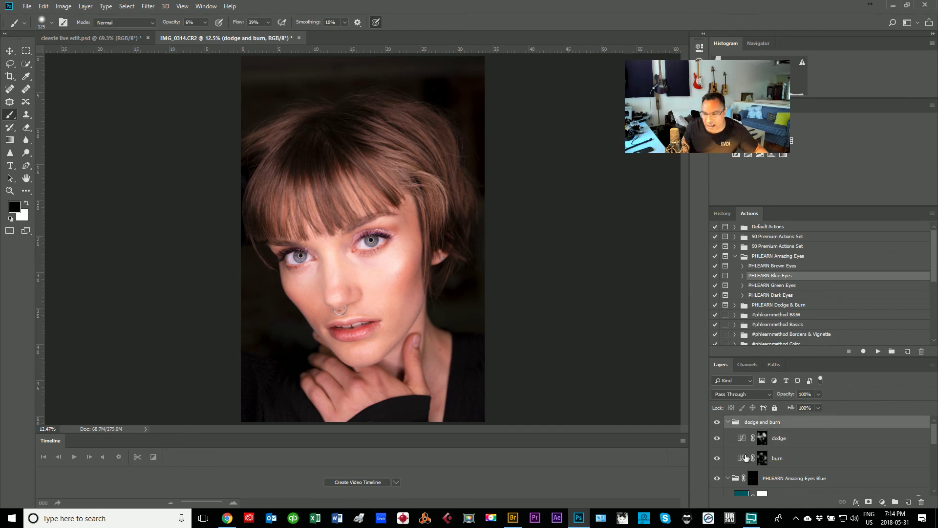
left_click(728, 423)
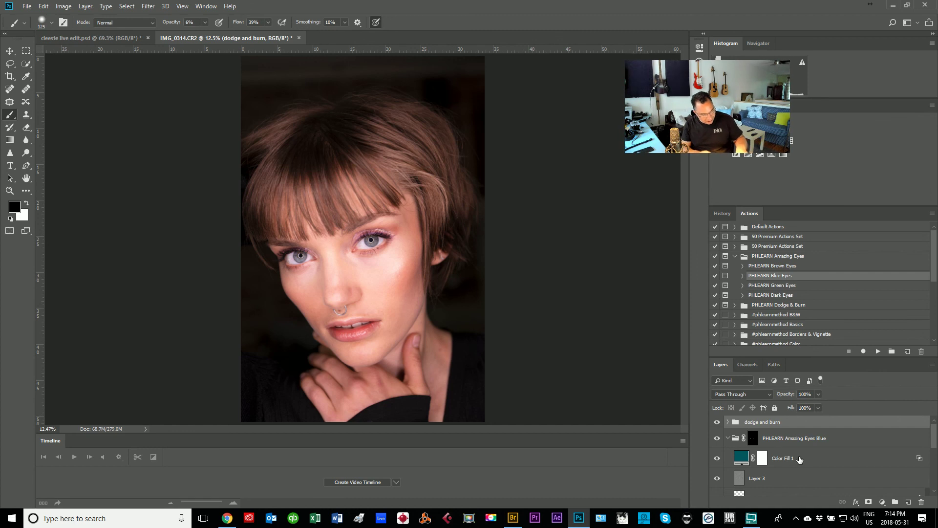
key("ctrl+alt+shift+e")
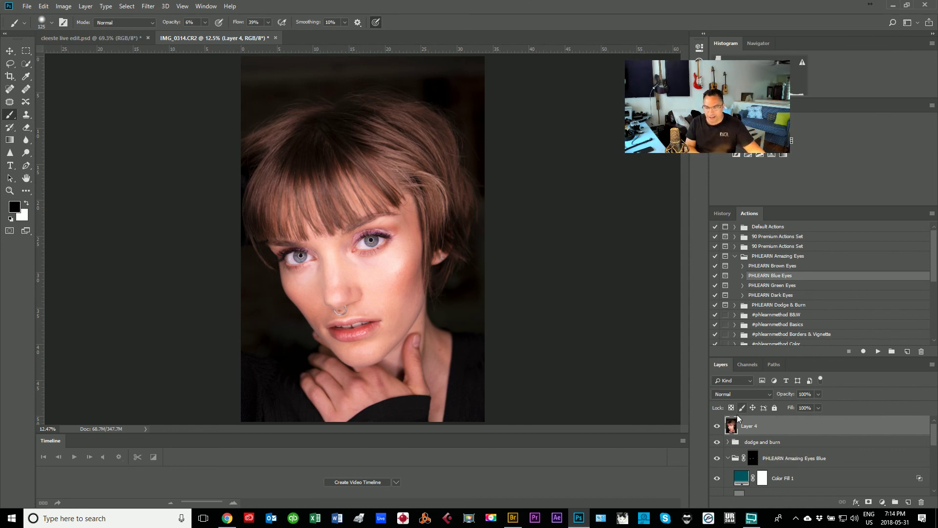
Compare the merged Layer 4 off and on, and crop the portrait to 4:5 (8:10), shifting the frame to keep more of the hands.
left_click(717, 426)
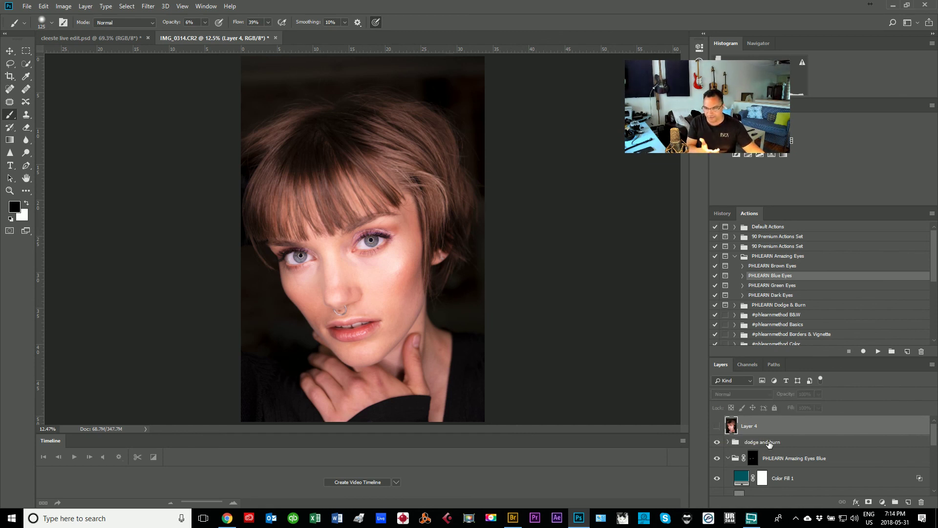
left_click(717, 426)
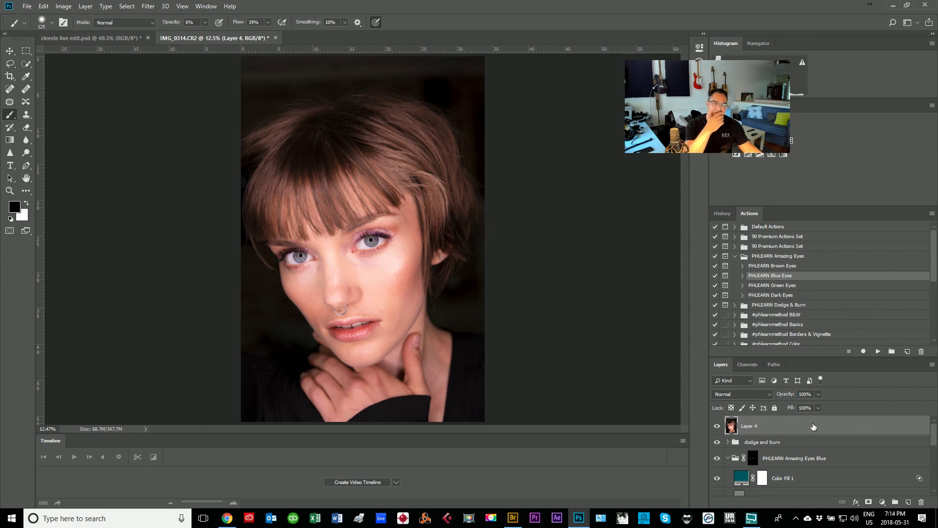
left_click(10, 76)
left_click(72, 23)
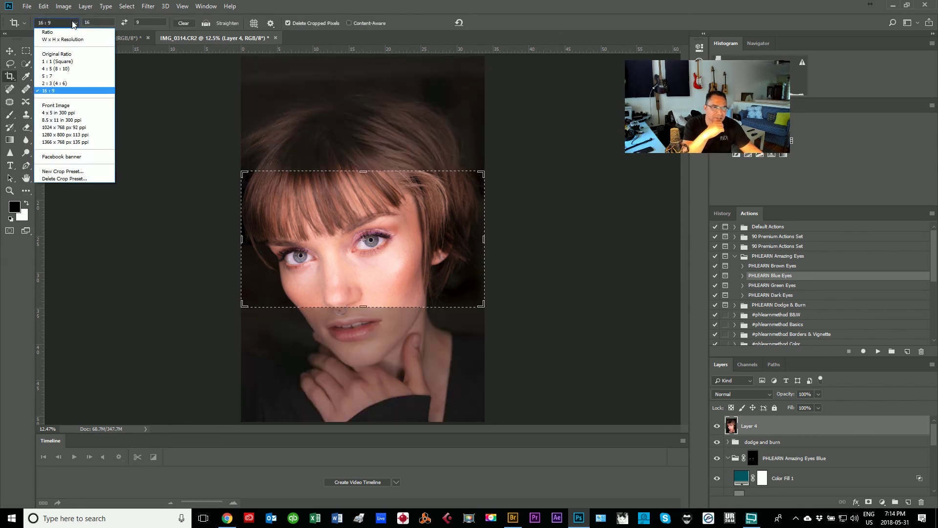
left_click(63, 69)
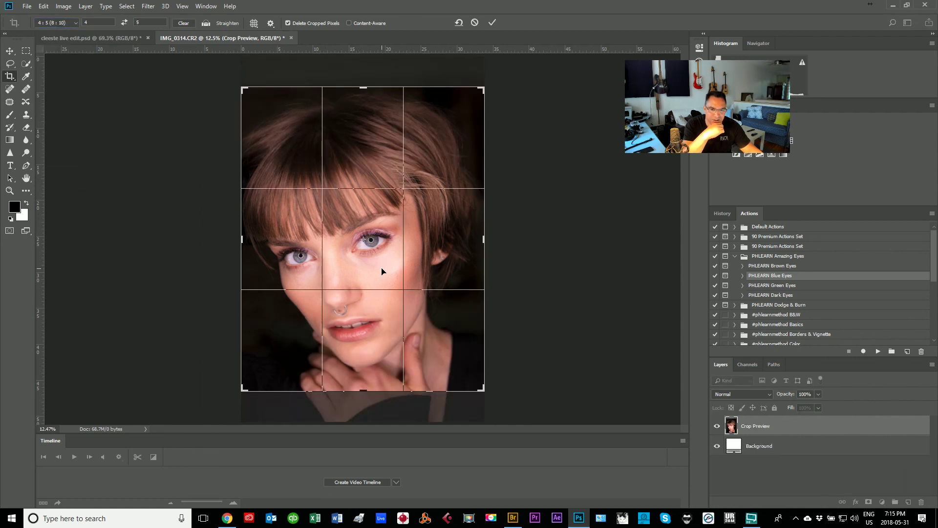
left_click_drag(383, 268, 382, 254)
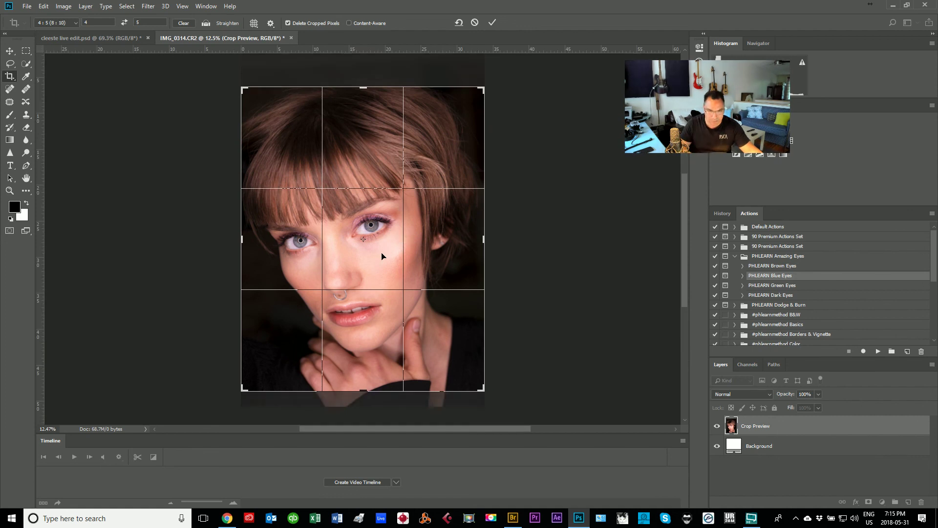
key("Return")
scroll(383, 254, "up", 1)
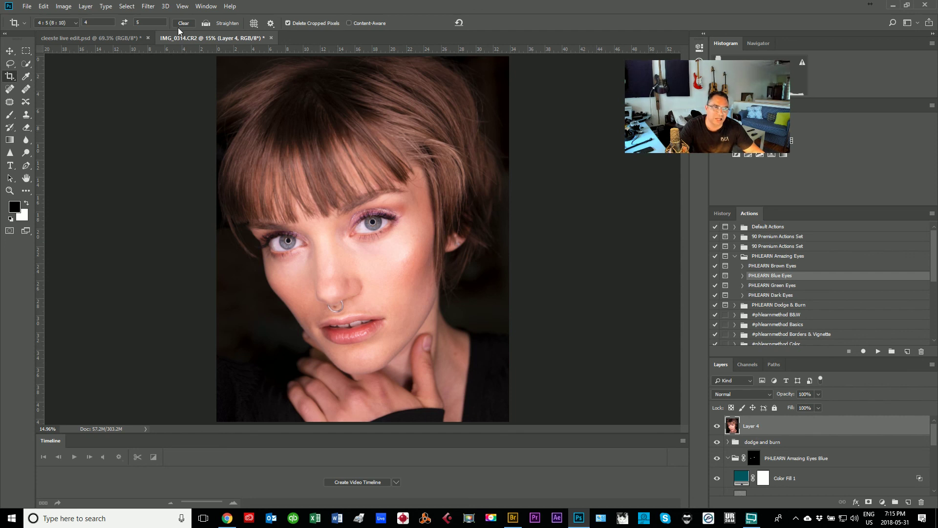
Start an Iris Blur on Layer 4, fit the ellipse around the head, centre it between the eyes and set the blur to 27 px.
left_click(148, 7)
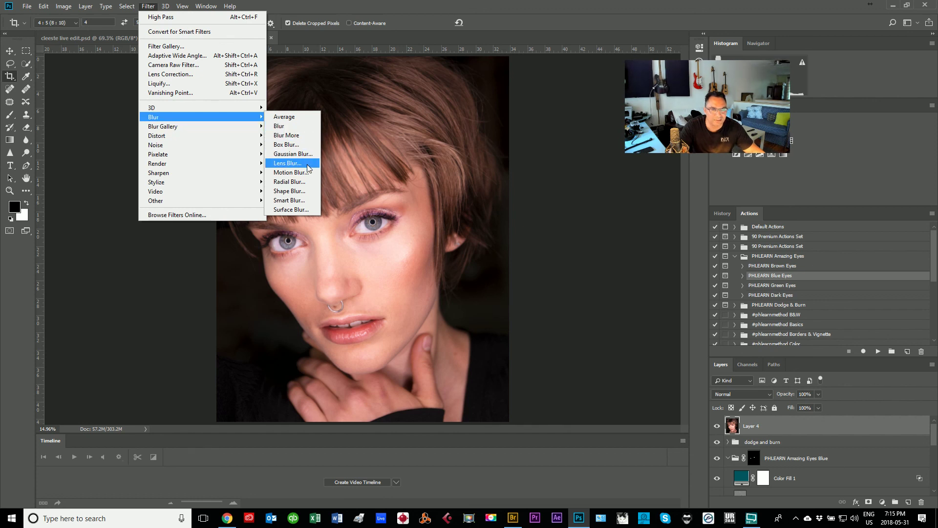
mouse_move(186, 127)
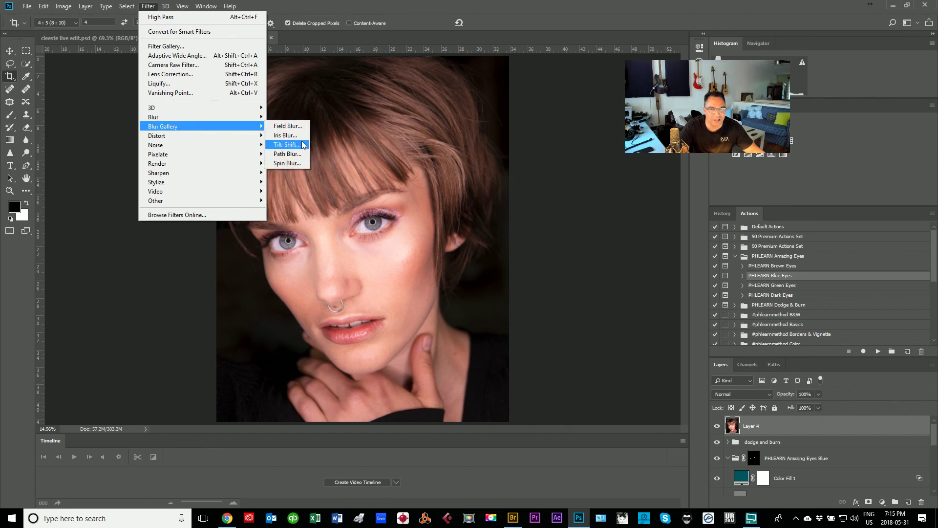
left_click(287, 135)
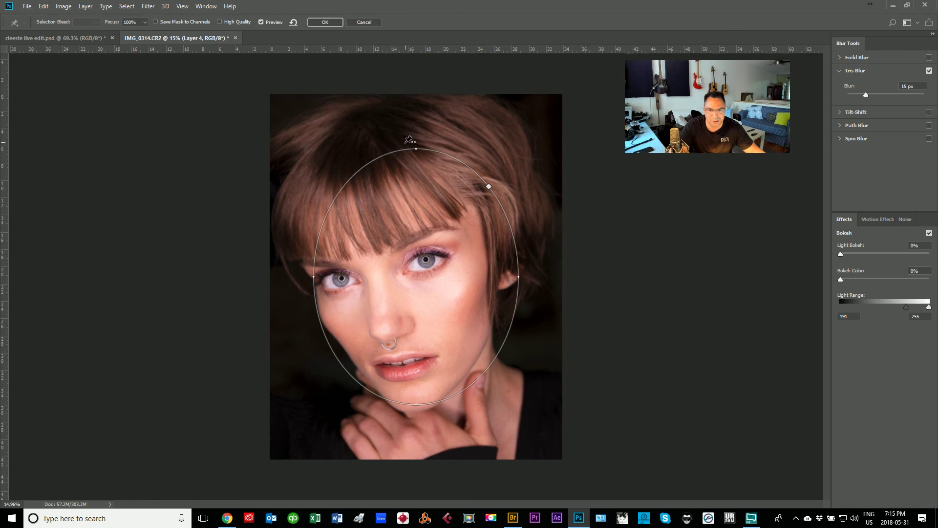
left_click_drag(409, 140, 408, 105)
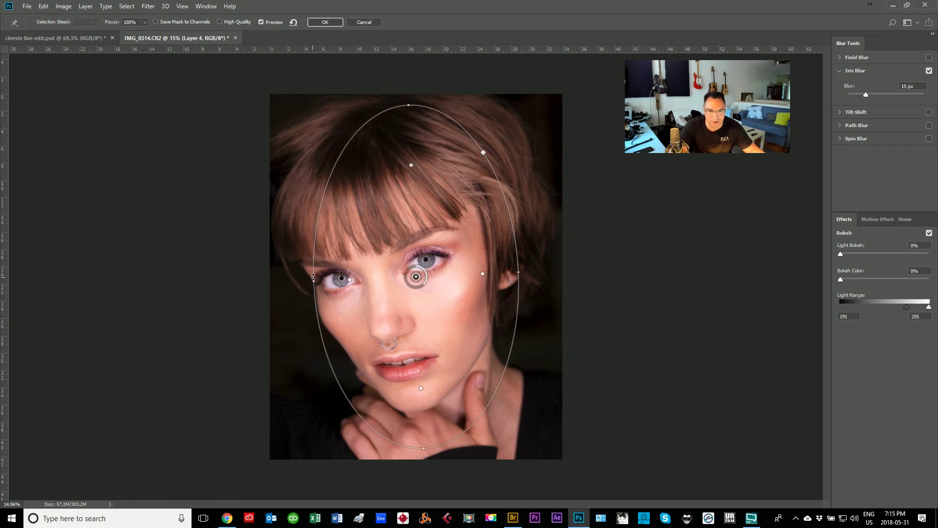
left_click_drag(312, 282, 285, 277)
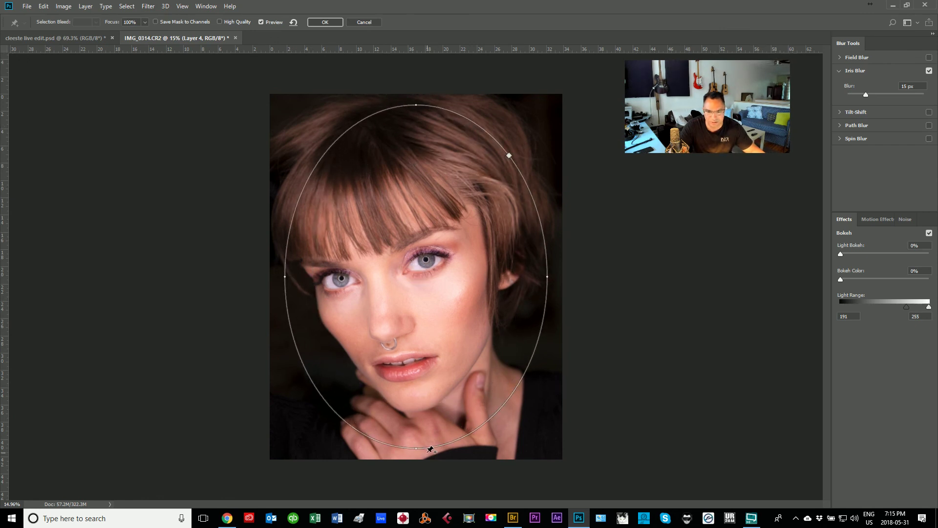
left_click_drag(414, 452, 407, 428)
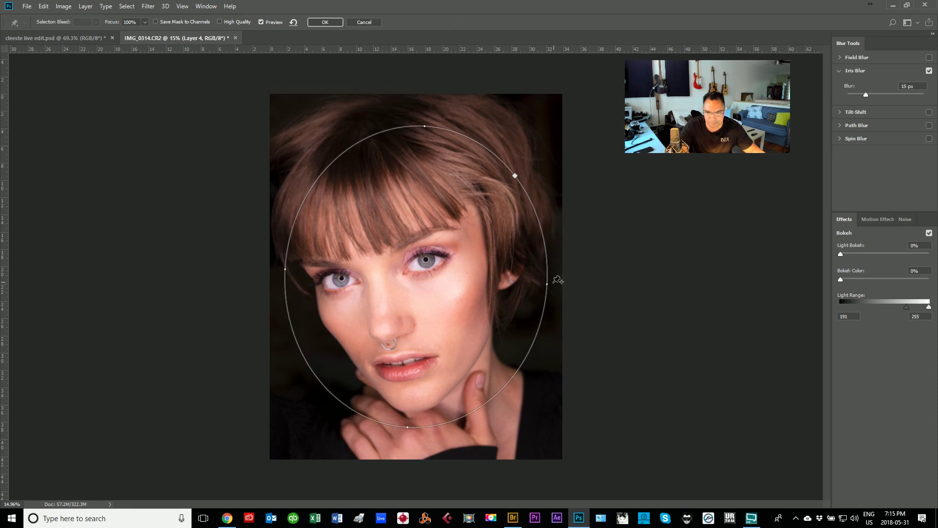
left_click_drag(548, 286, 514, 274)
mouse_move(416, 277)
left_mouse_down()
mouse_move(402, 259)
mouse_move(392, 268)
mouse_move(399, 268)
left_mouse_up()
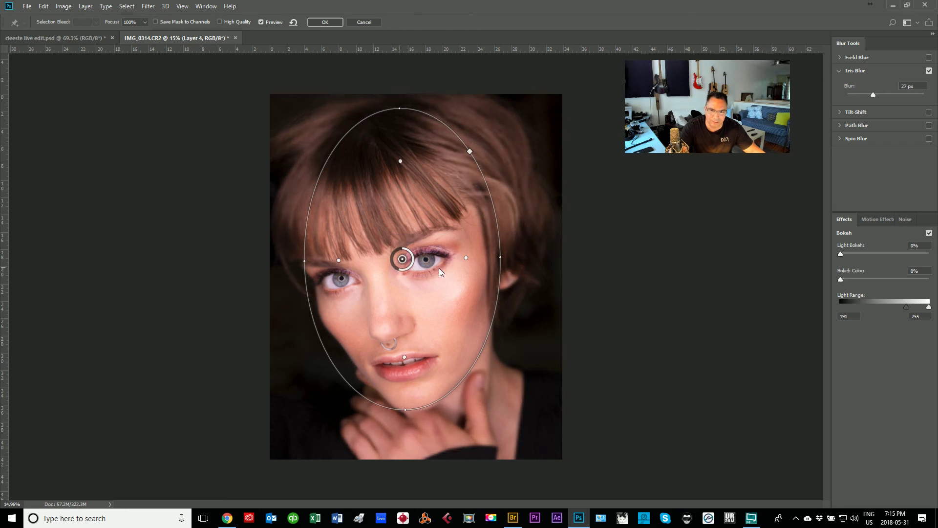
Widen the iris ellipse past the hair on both sides and stretch it from above the head down to the hands.
left_click_drag(501, 258, 530, 260)
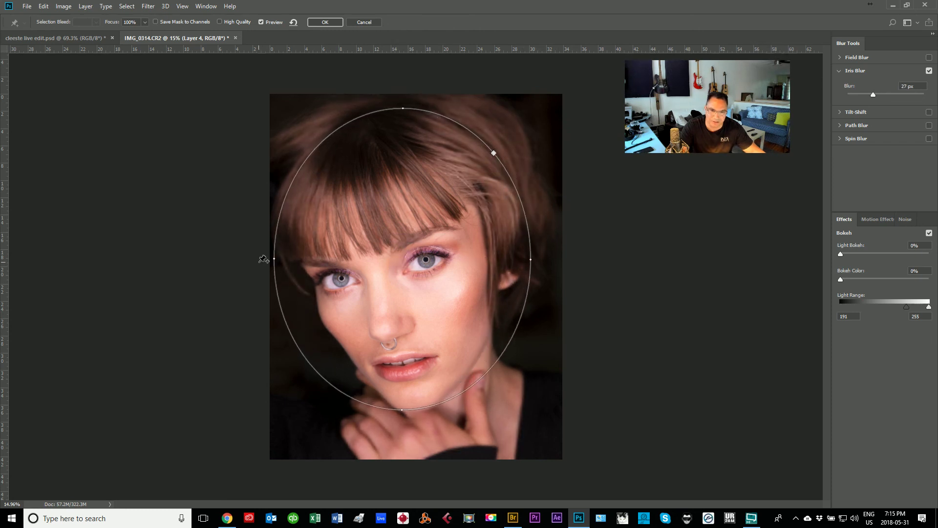
left_click_drag(276, 259, 268, 258)
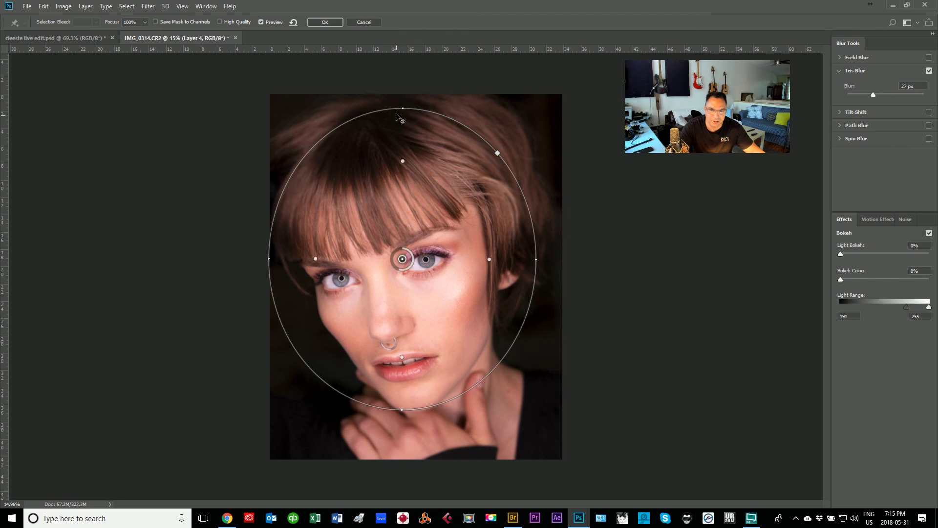
left_click_drag(403, 108, 402, 100)
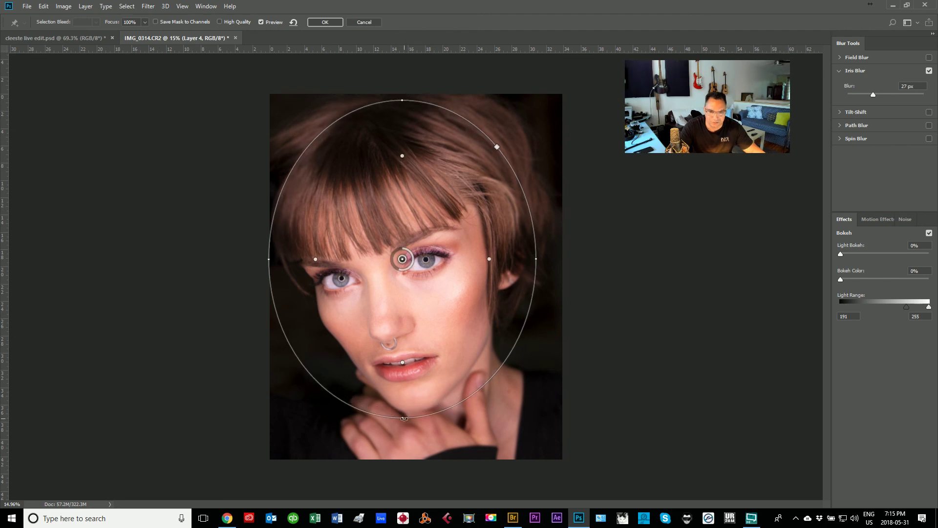
left_click_drag(405, 418, 406, 457)
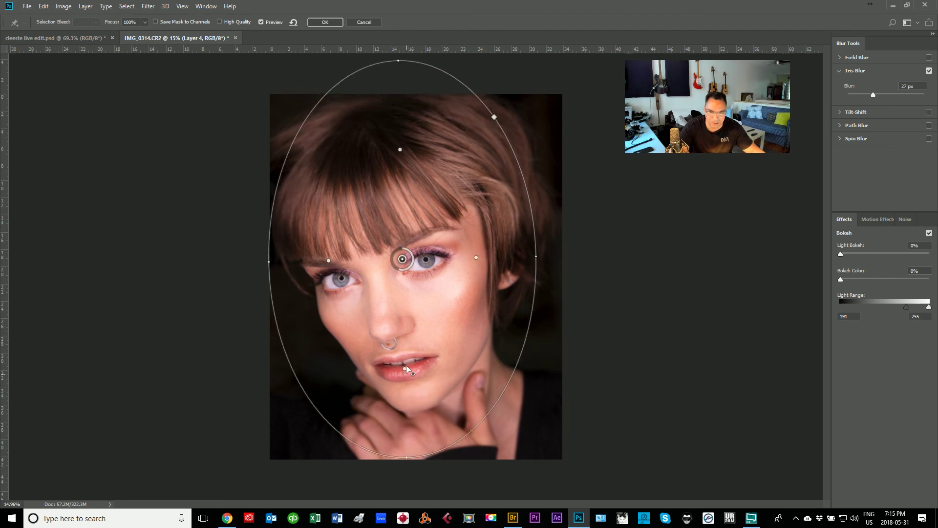
Exaggerate the blur to 172 px and adjust the feather handles so the sharp zone covers the whole face down to the chin.
left_click_drag(405, 322, 403, 296)
left_click_drag(411, 251, 383, 249)
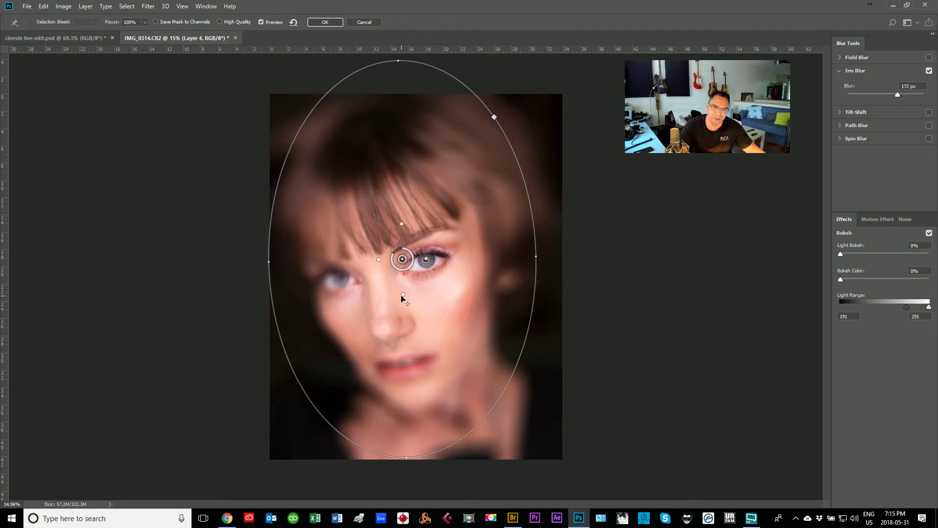
left_click_drag(404, 328, 406, 394)
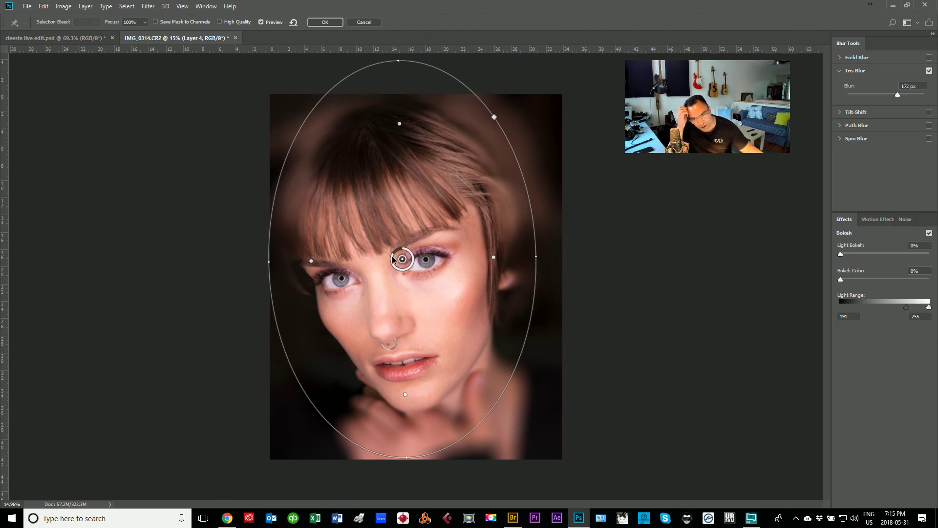
Reduce the iris blur to 19 px and apply it to the merged layer.
left_click_drag(392, 259, 408, 270)
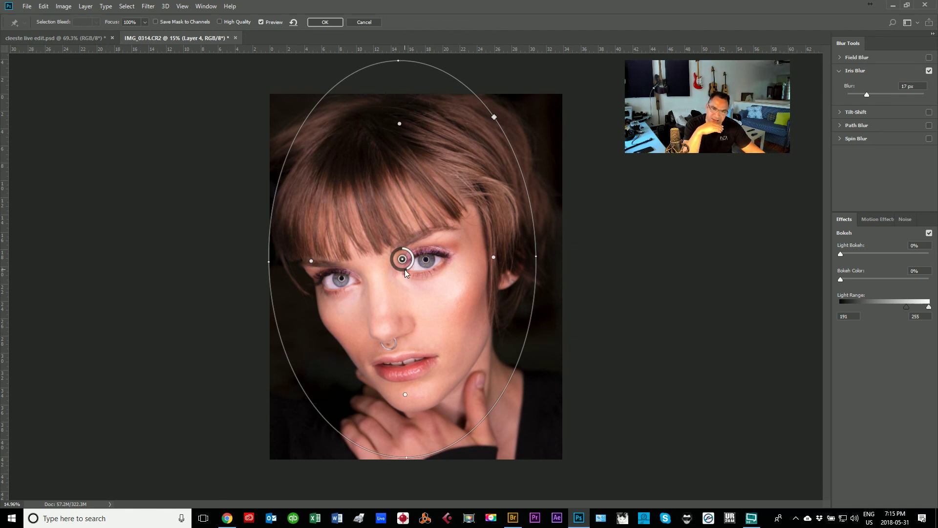
left_click_drag(407, 270, 403, 271)
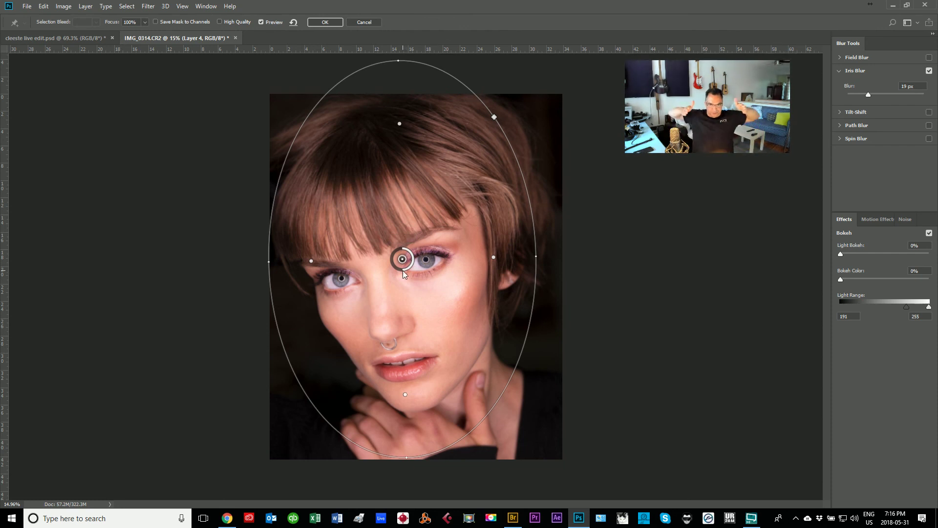
key("Return")
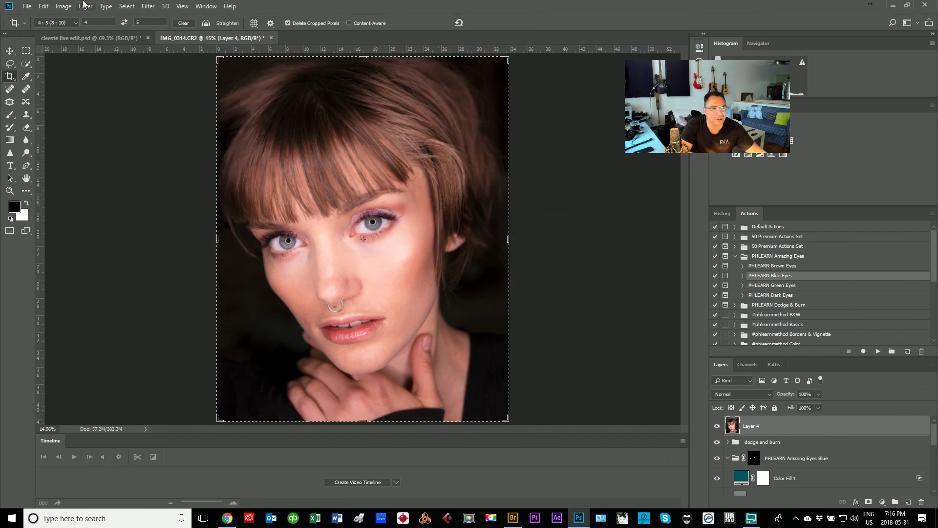
Check the portrait's pixel dimensions in Image Size, close the dialog and reselect Layer 4.
left_click(64, 6)
left_click(78, 79)
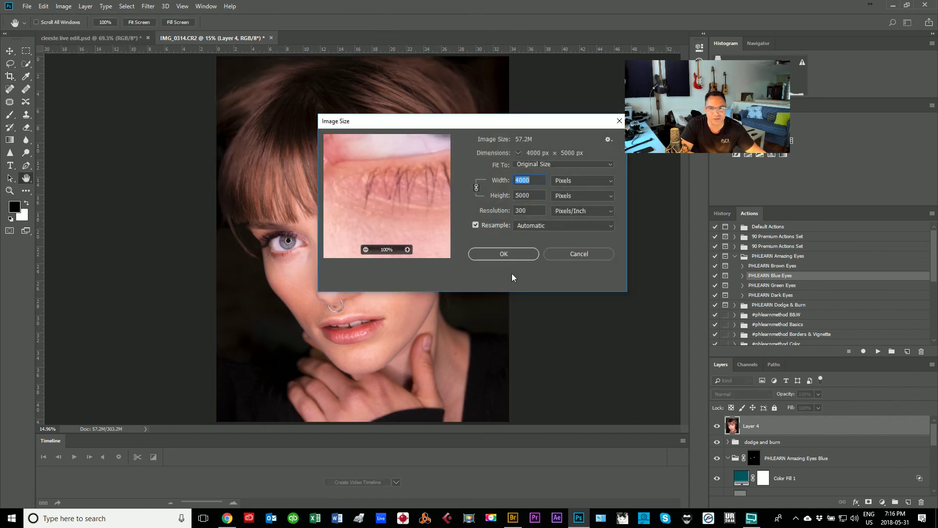
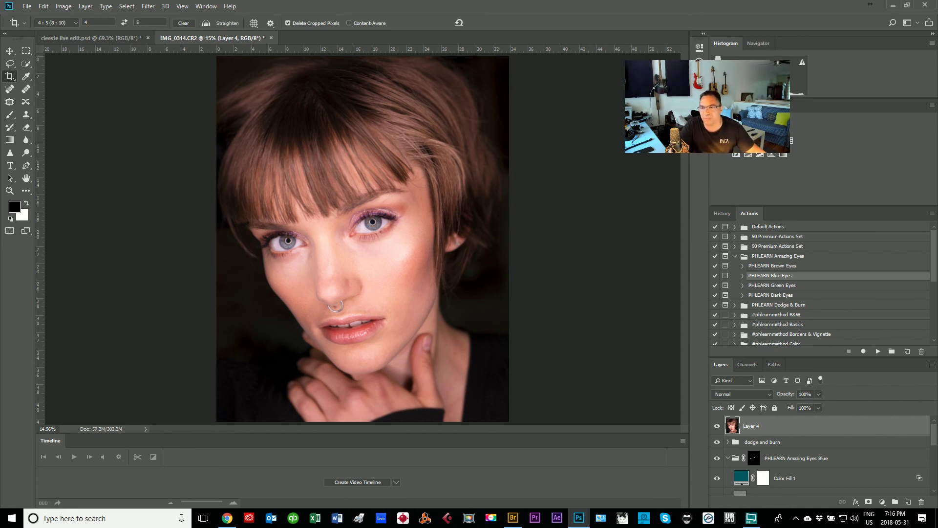
left_click(856, 461)
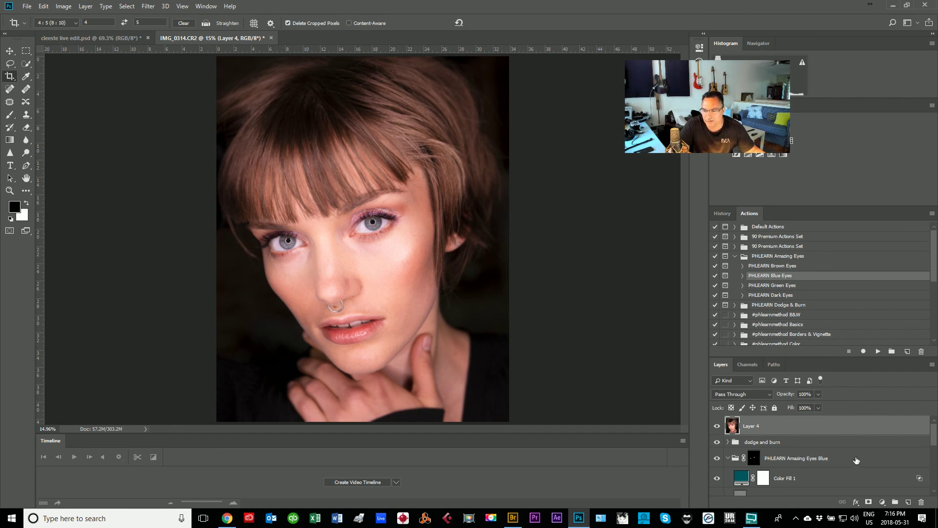
left_click(838, 431)
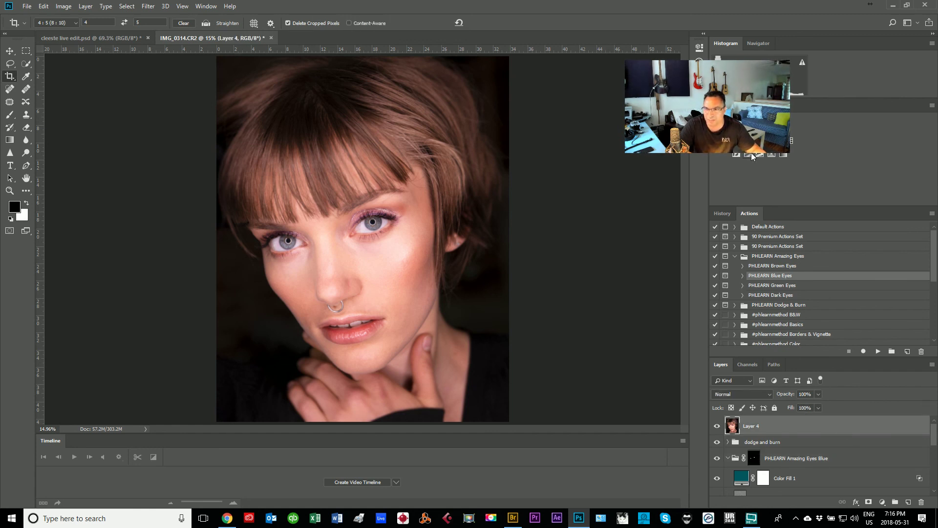
Add a Black & White adjustment layer above Layer 4 and name it drama.
left_click(771, 141)
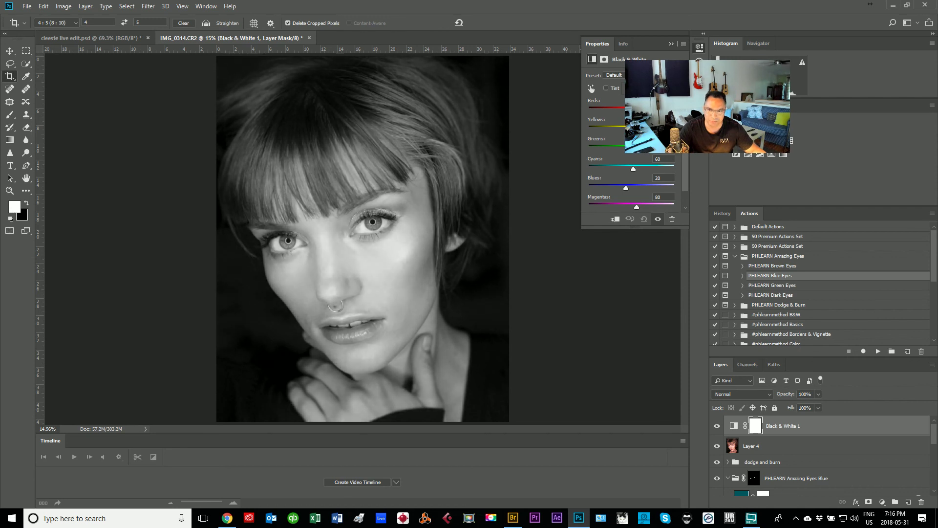
left_click(671, 44)
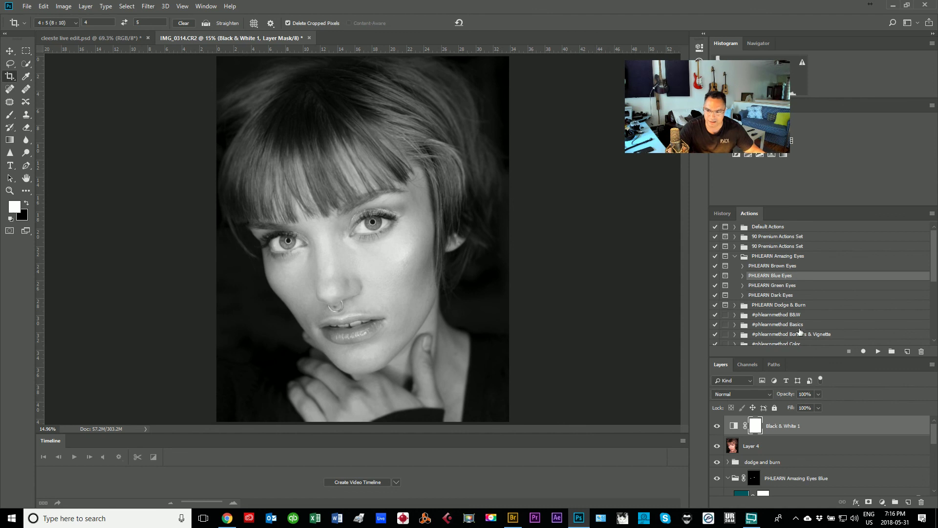
double_click(782, 426)
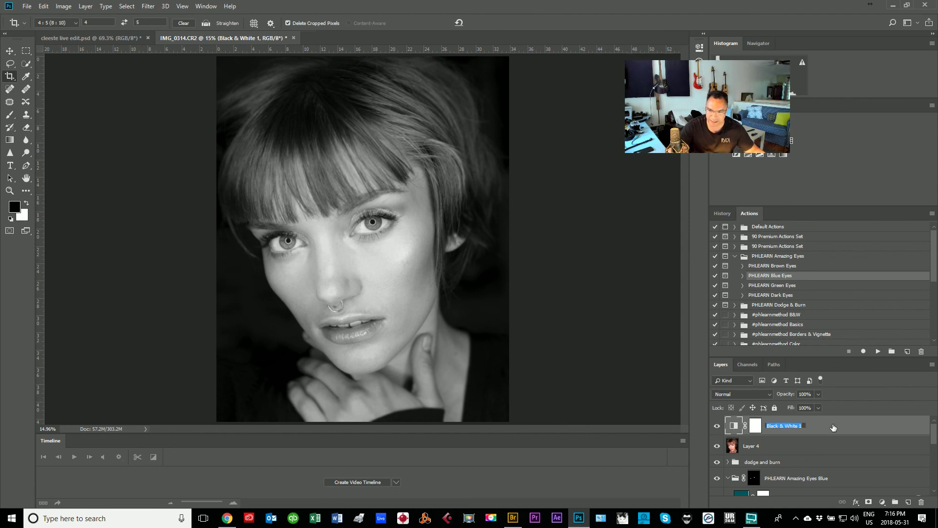
type("drama")
key("Return")
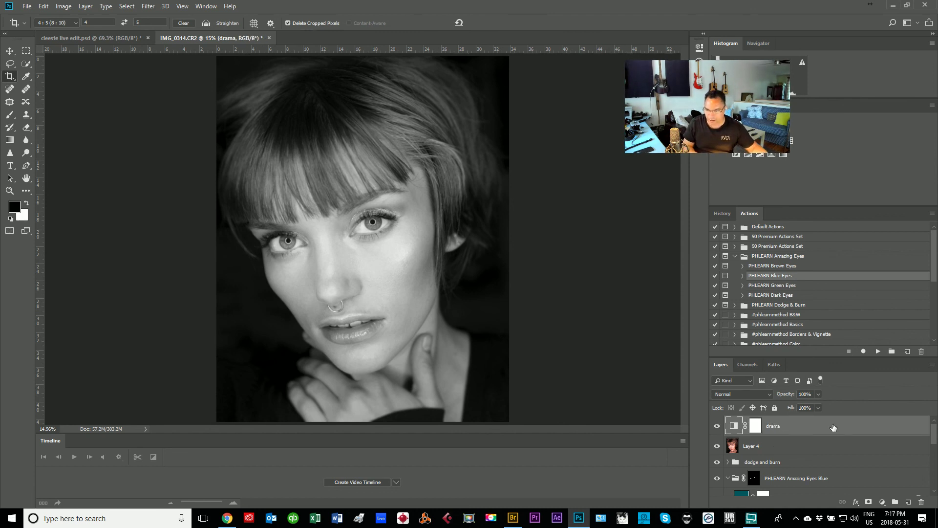
Blend the drama layer in Soft Light, compare it off and on, and lower its fill to 47%.
left_click(729, 393)
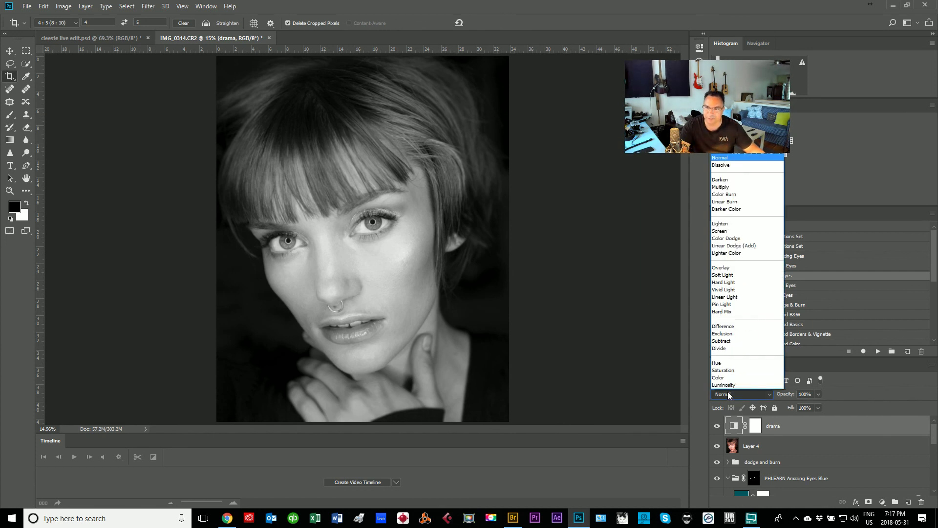
left_click(723, 275)
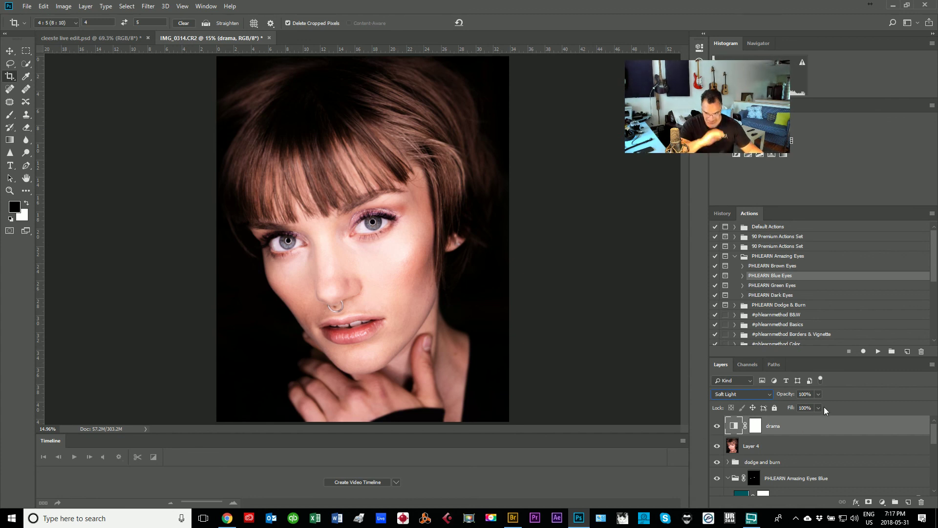
left_click(716, 427)
left_click(717, 427)
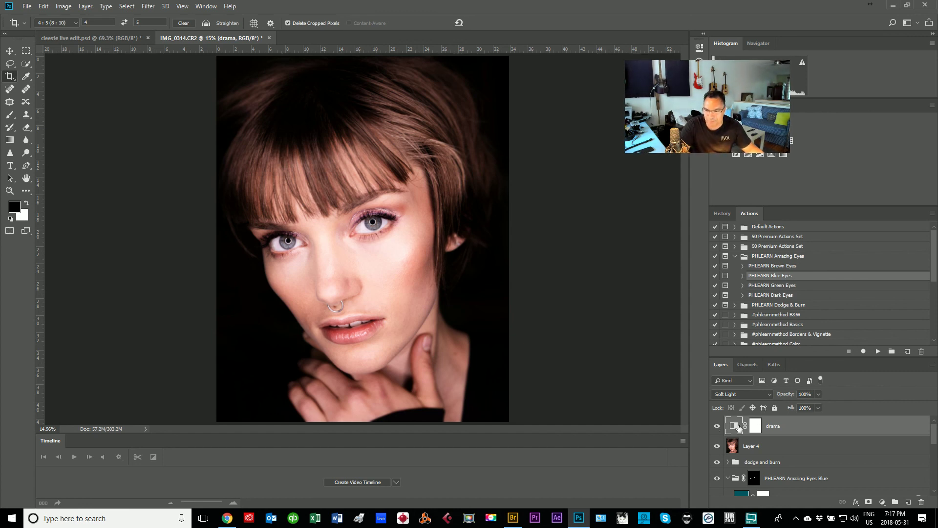
left_click(817, 408)
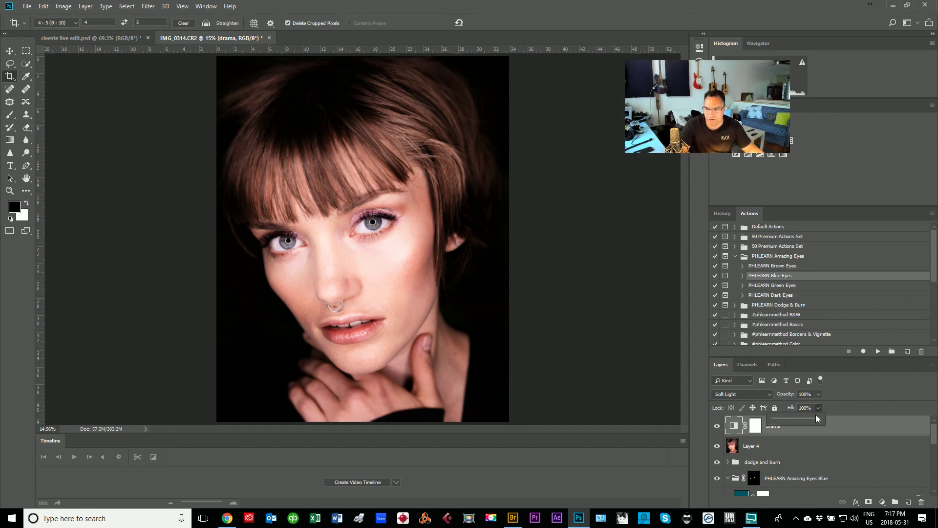
left_click_drag(797, 420, 784, 421)
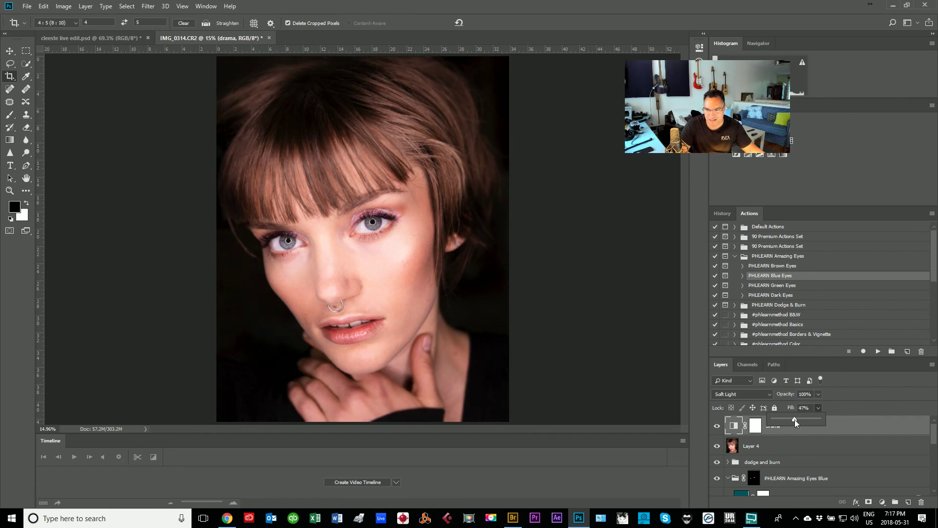
Add a Brightness/Contrast adjustment layer above drama and crop the portrait to 1:1 (Square), keeping the face and hand in frame.
left_click(795, 419)
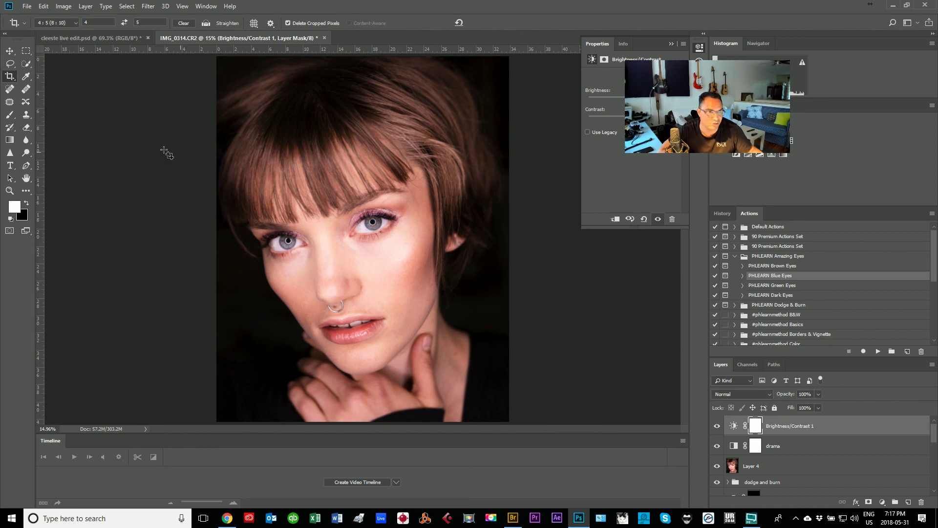
left_click(64, 23)
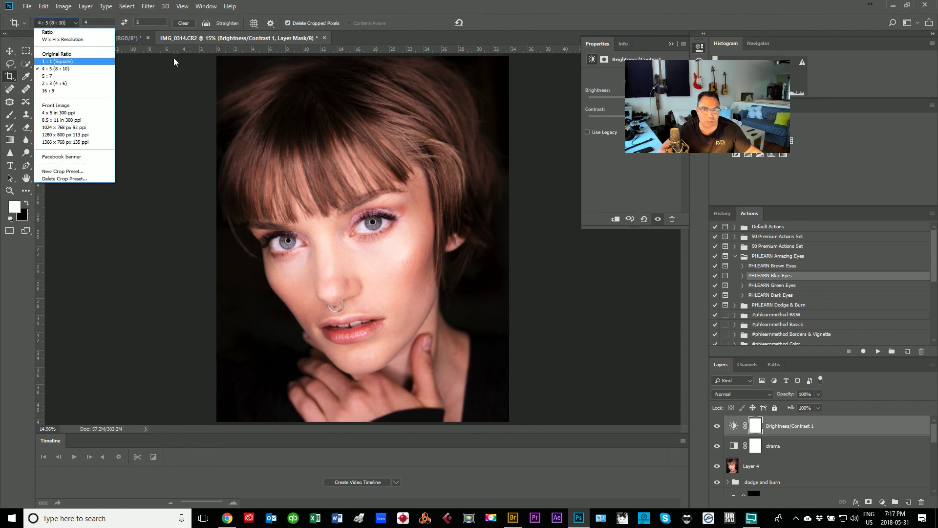
left_click(578, 282)
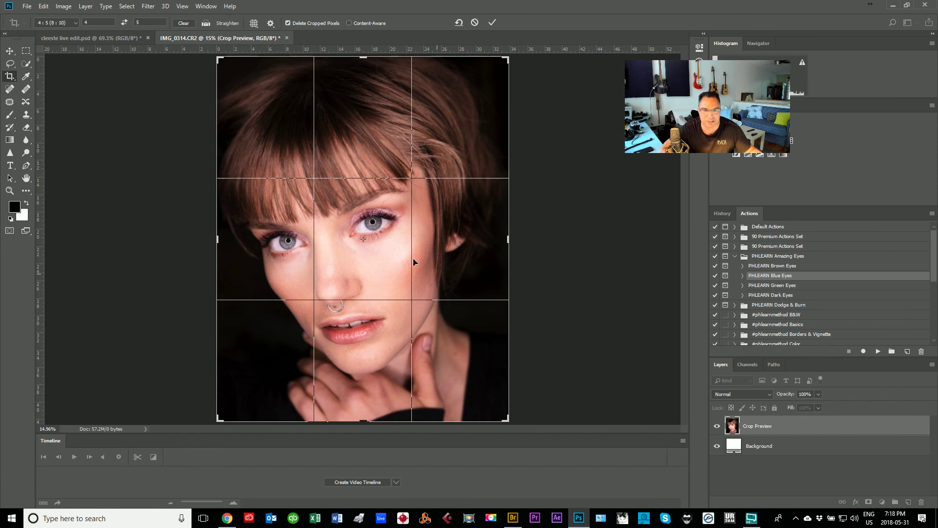
left_click(74, 22)
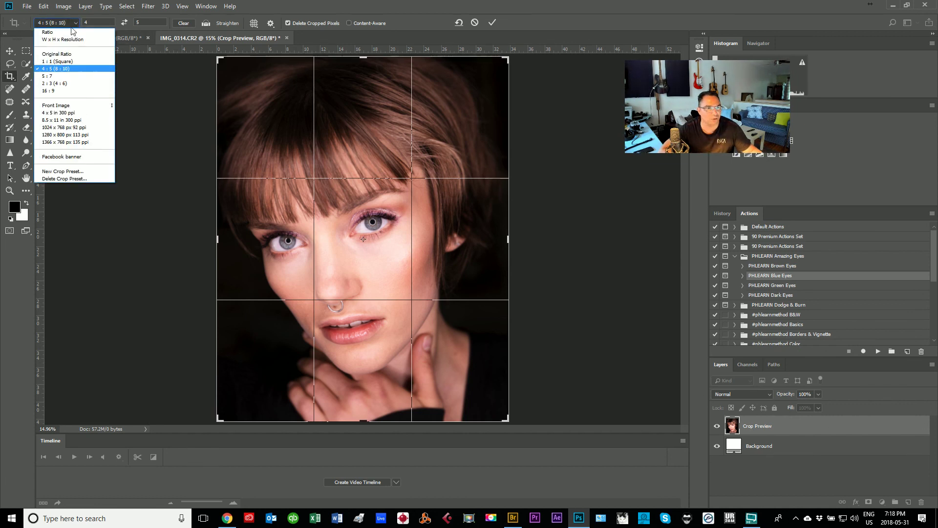
left_click(56, 61)
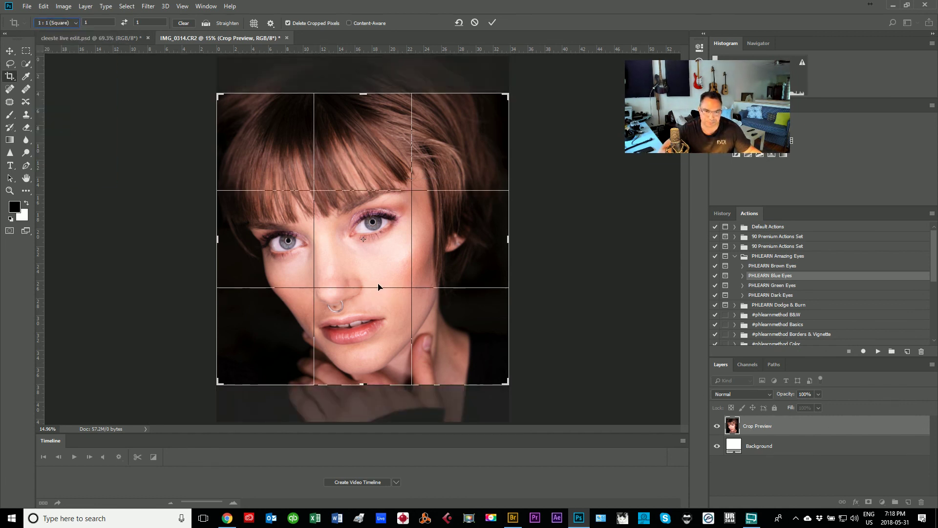
left_click_drag(371, 272, 368, 252)
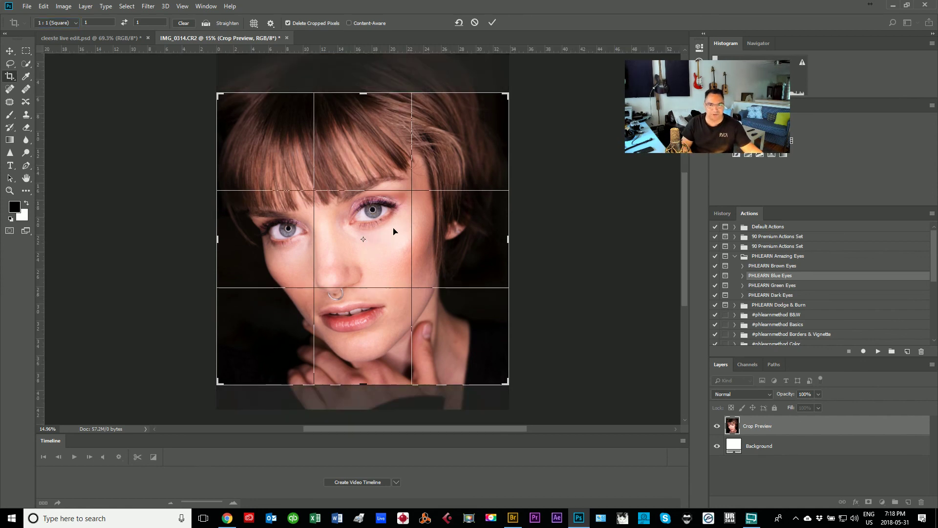
key("Return")
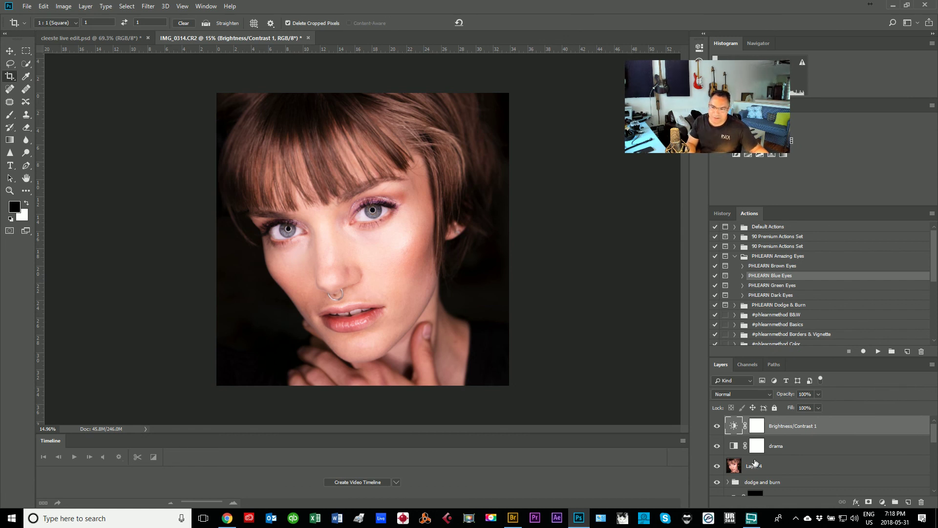
Brighten the portrait with the Brightness/Contrast 1 layer and raise the existing PHLEARN Amazing Eyes Blue group's fill to 100%.
double_click(733, 426)
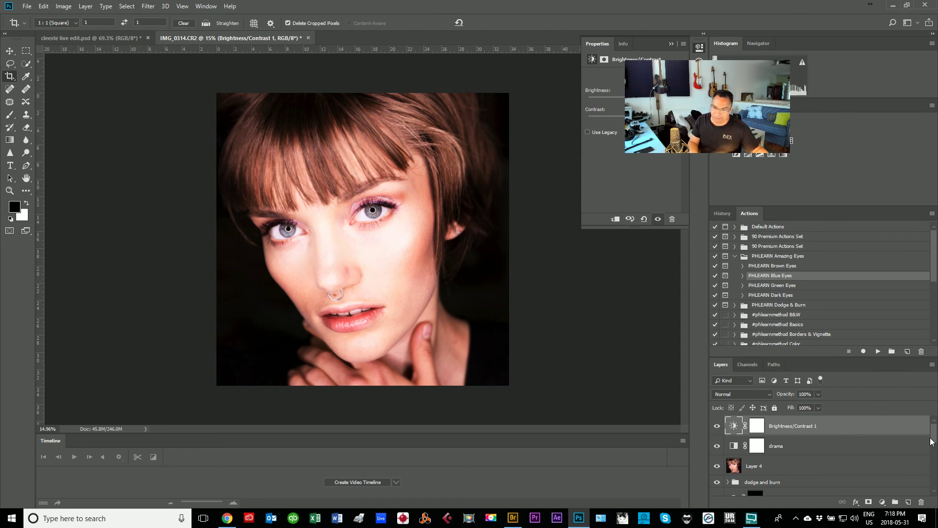
scroll(932, 442, "down", 2)
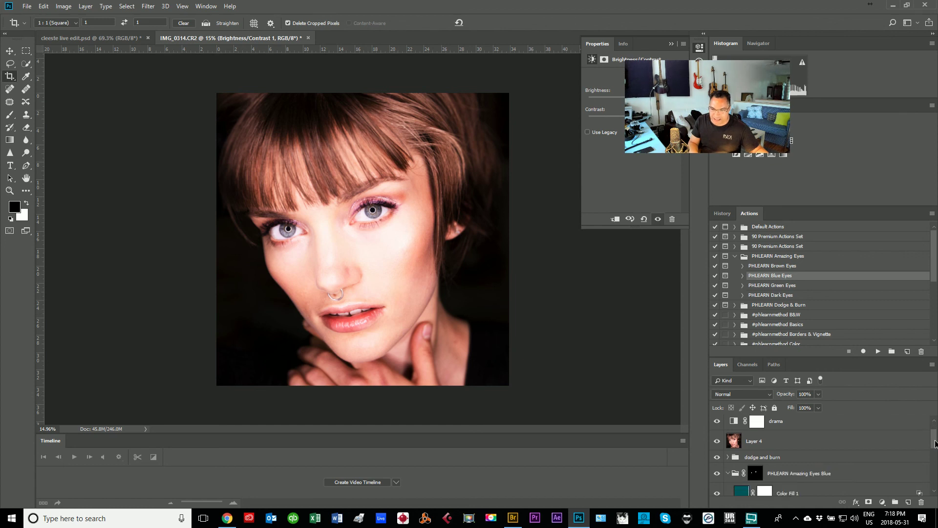
scroll(935, 444, "down", 1)
left_click_drag(935, 448, 936, 457)
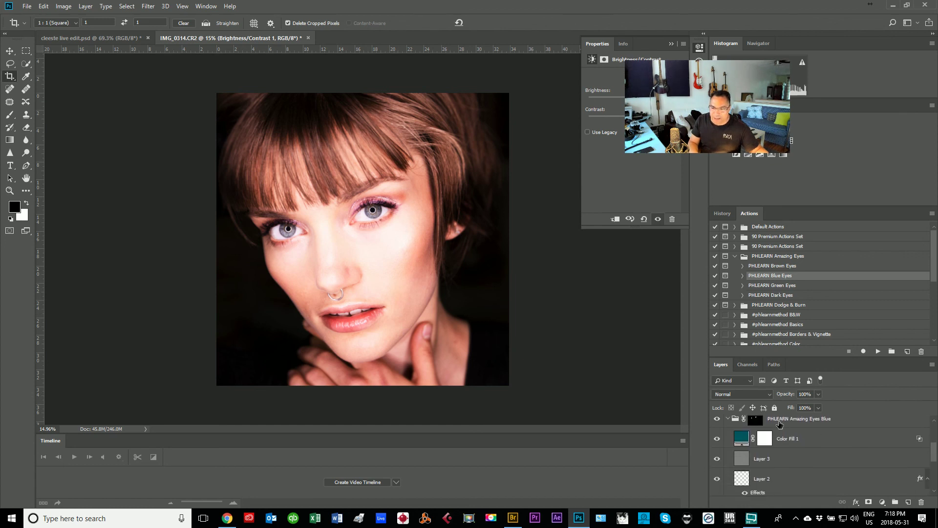
left_click(780, 424)
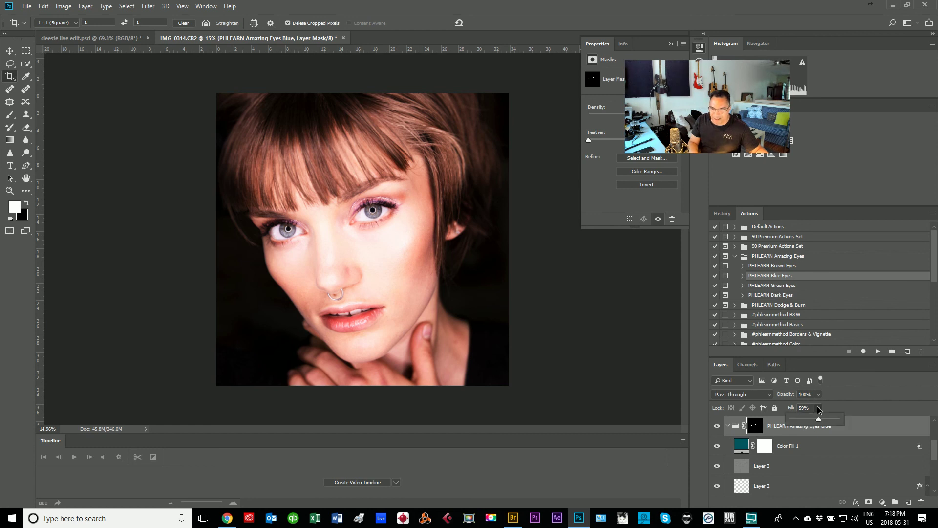
left_click_drag(819, 409, 841, 412)
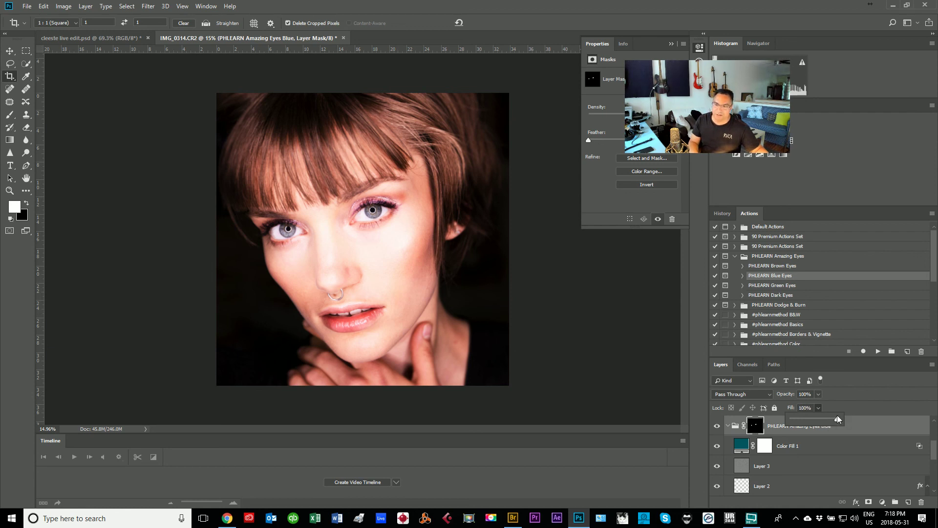
left_click(823, 422)
scroll(812, 432, "up", 4)
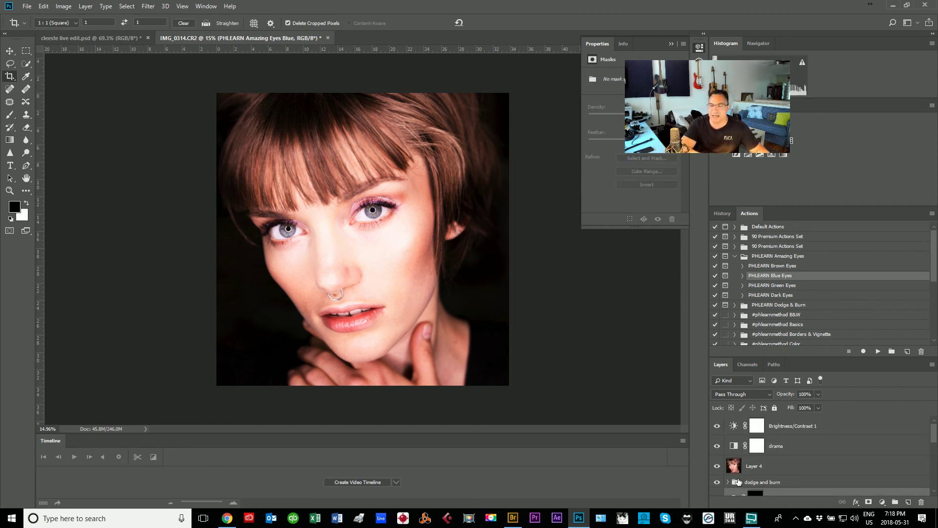
Rename Layer 4 as "new mai9n".
left_click(749, 464)
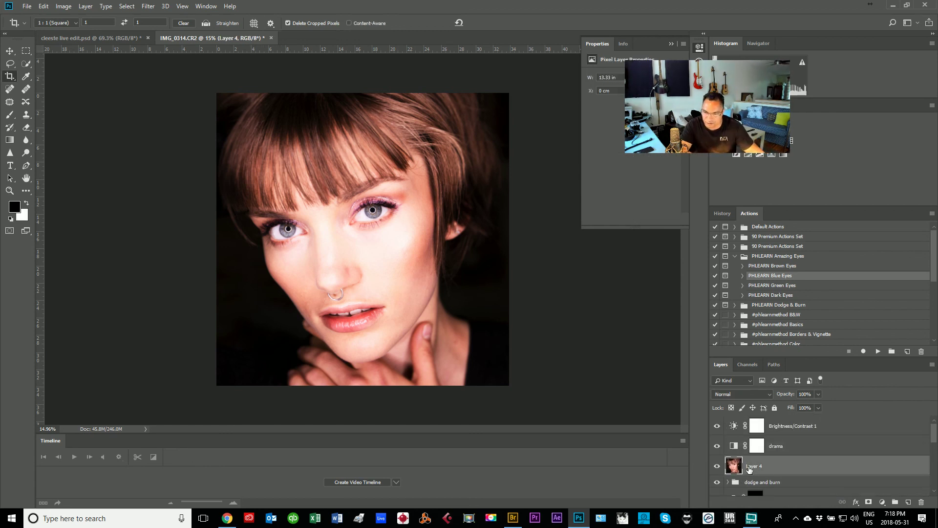
double_click(767, 463)
type("new")
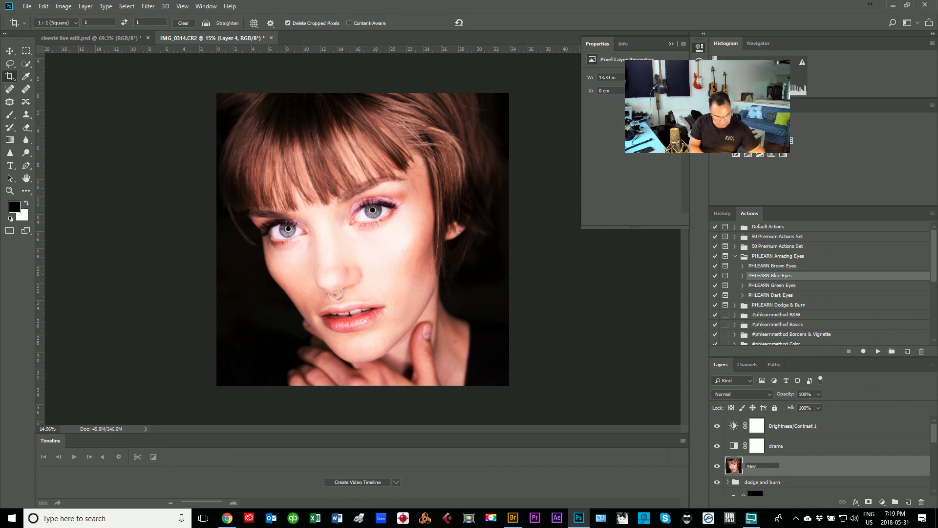
type(" mai9n")
key("Return")
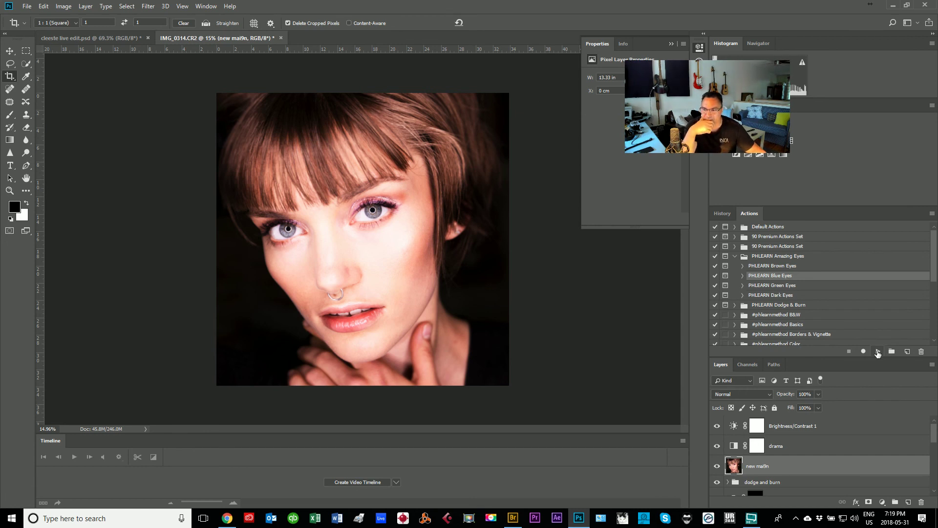
Play the PHLEARN Blue Eyes action and fit its first ellipse over the iris on the image's left, scaled to 158%.
left_click(878, 352)
left_click(464, 229)
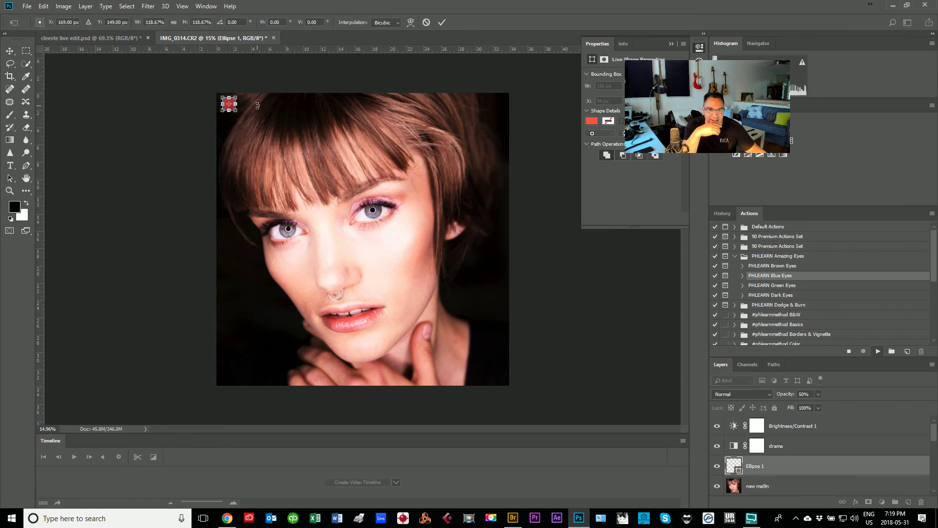
left_click_drag(236, 112, 297, 219)
left_click_drag(292, 225, 291, 227)
key("ctrl+alt+t")
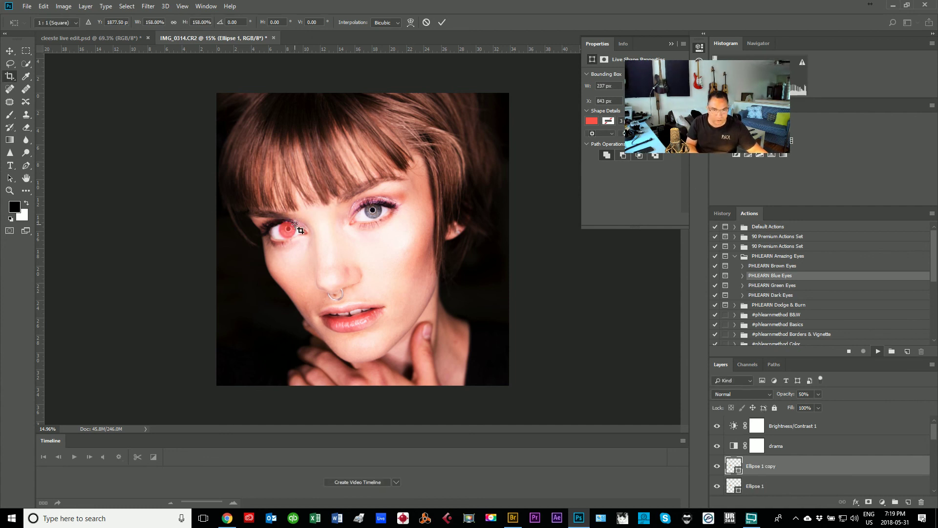
Place the copied ellipse over the other iris and scale it to 102.53%.
left_click(457, 214)
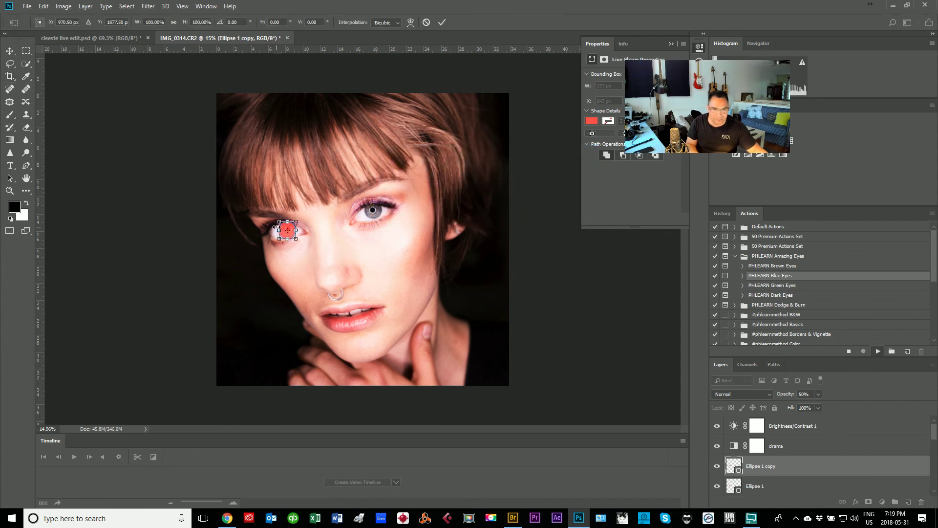
left_click_drag(292, 229, 380, 208)
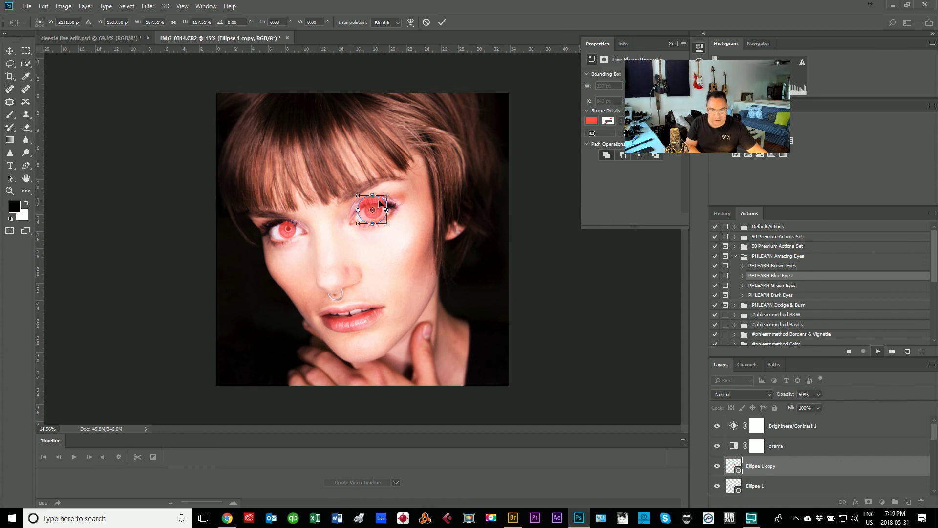
left_click_drag(385, 195, 384, 202)
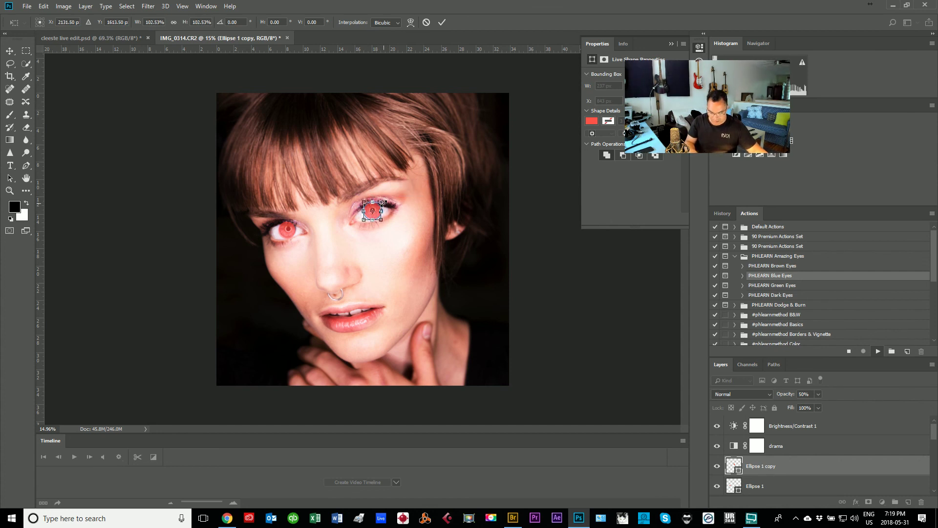
key("Return")
Accept the action's Gaussian Blur and sharpen the eyes with a High Pass radius of 6.0 pixels to finish the action.
left_click(416, 193)
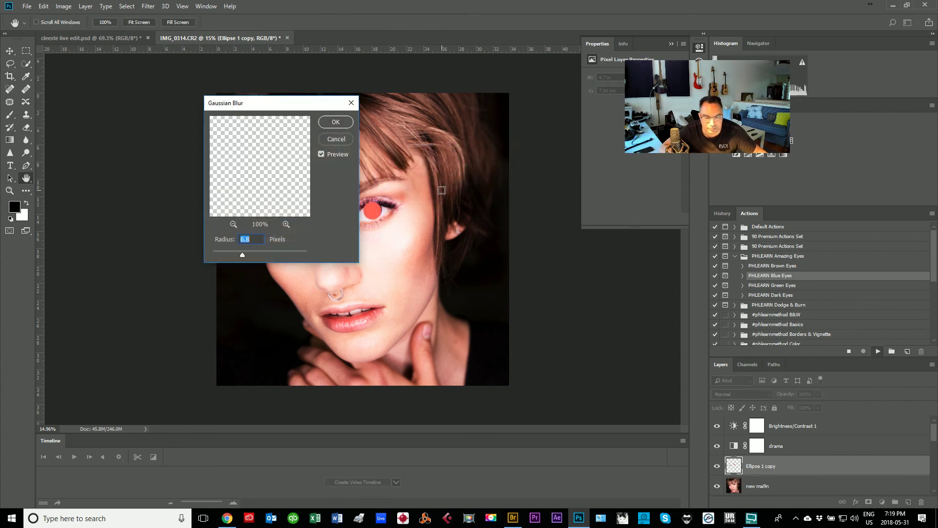
left_click(333, 119)
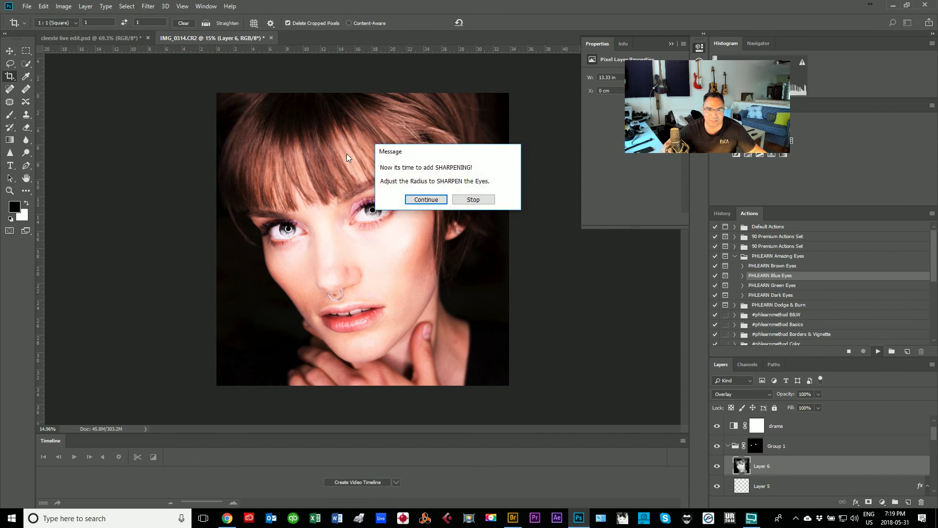
left_click(410, 202)
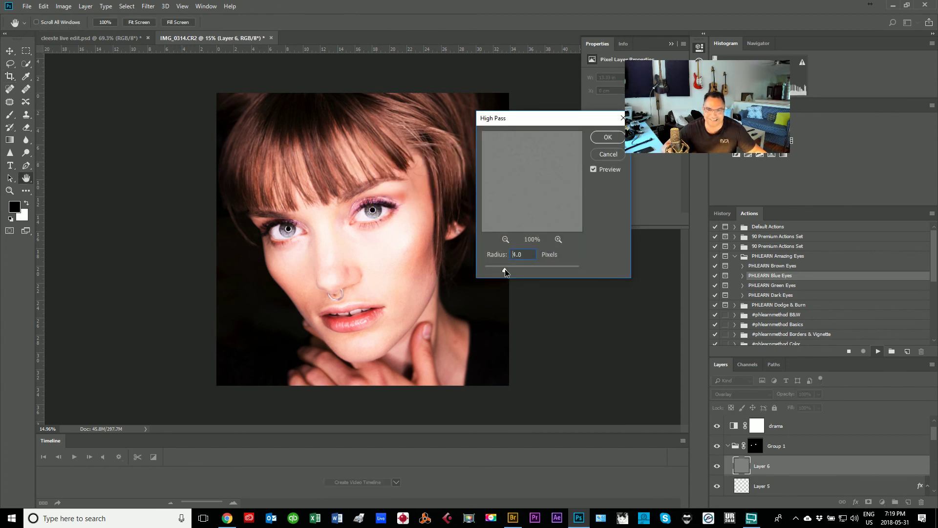
left_click_drag(507, 268, 513, 268)
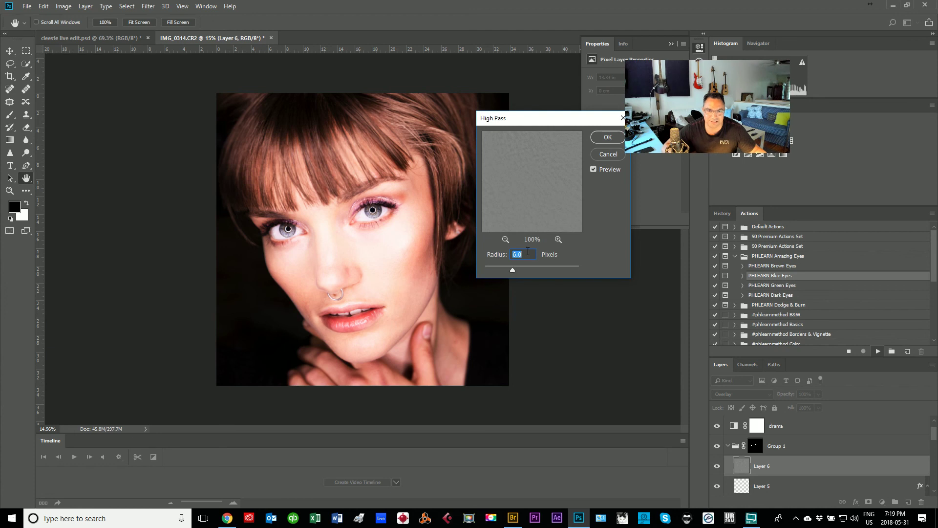
left_click(607, 138)
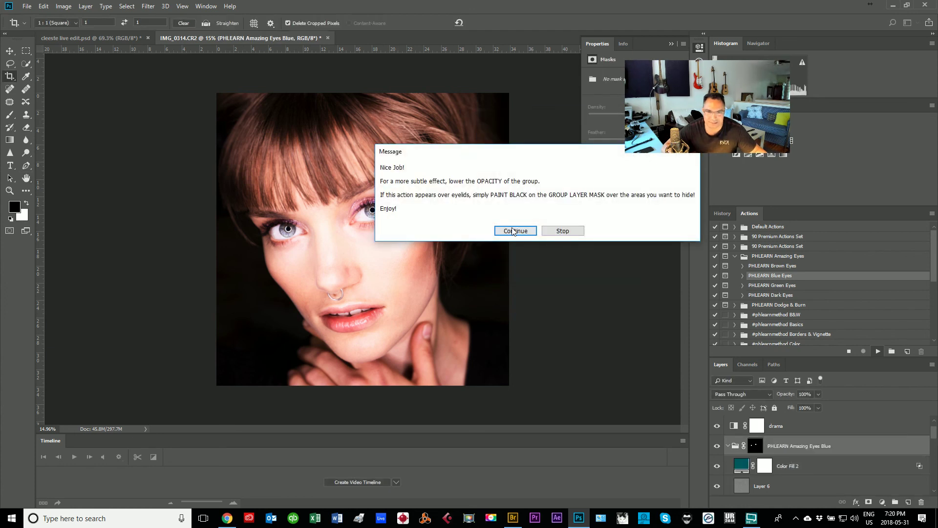
left_click(508, 232)
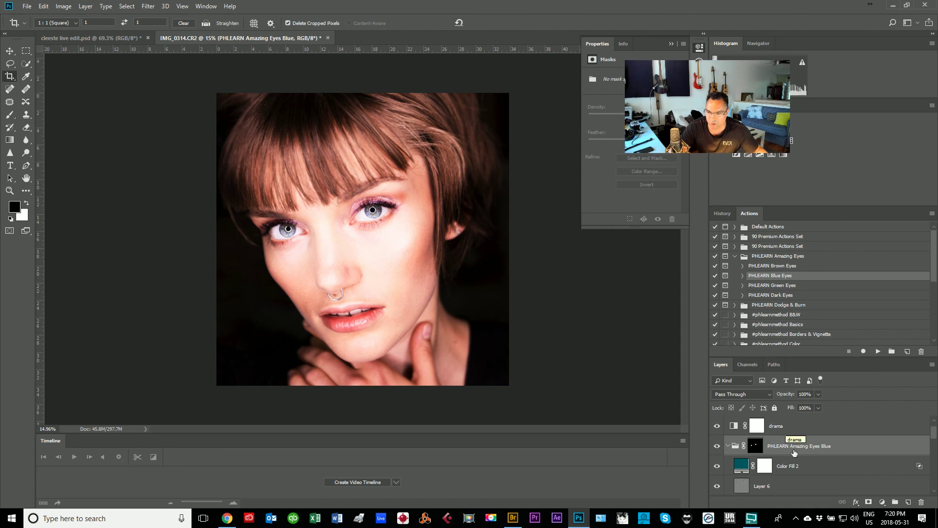
Move the new PHLEARN Amazing Eyes Blue group above drama, lower its fill to 77% and collapse it.
left_click_drag(792, 450, 790, 423)
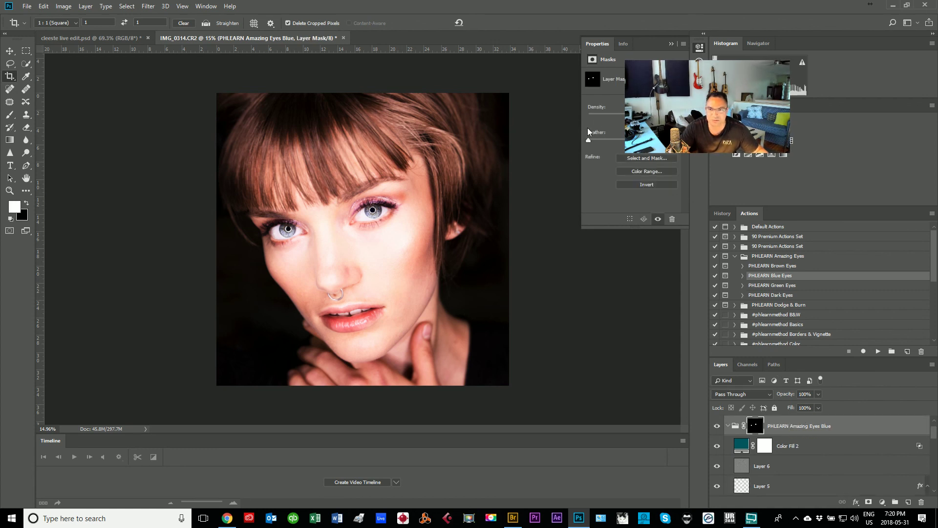
left_click(819, 407)
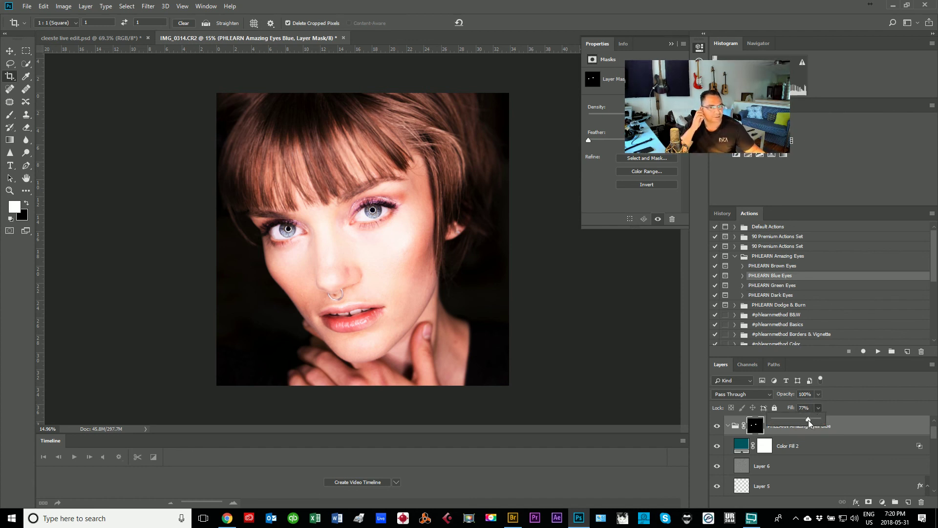
left_click(821, 444)
left_click(847, 450)
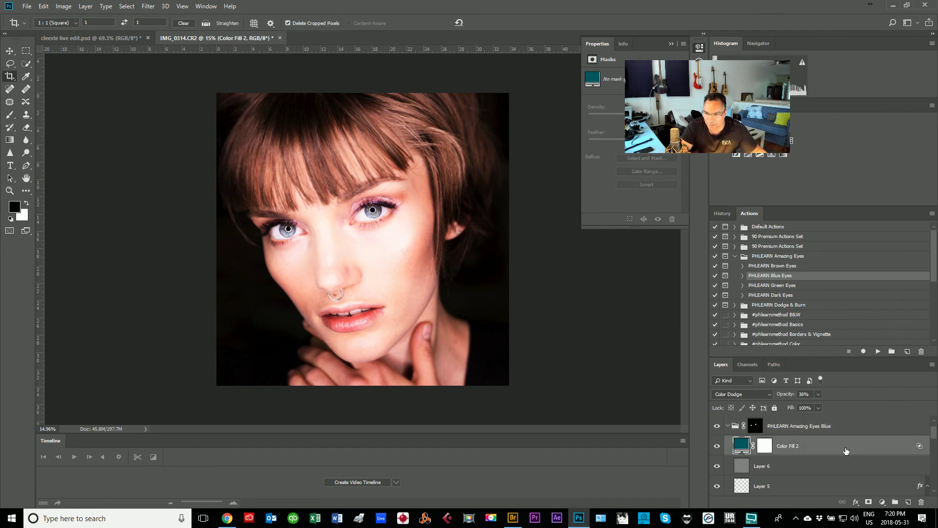
left_click(727, 426)
left_click(819, 431)
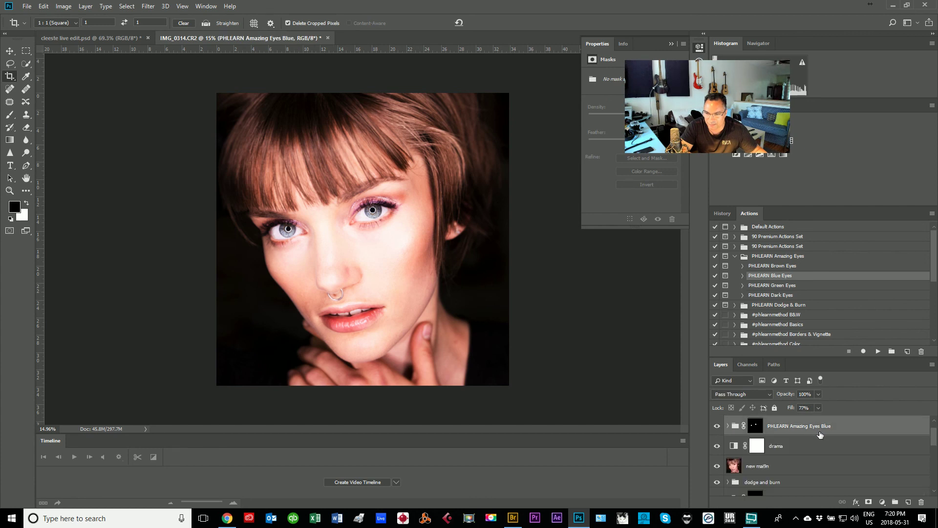
Move the PHLEARN Amazing Eyes Blue group above Brightness/Contrast 1 and tone down that adjustment layer's brightening.
left_click(717, 446)
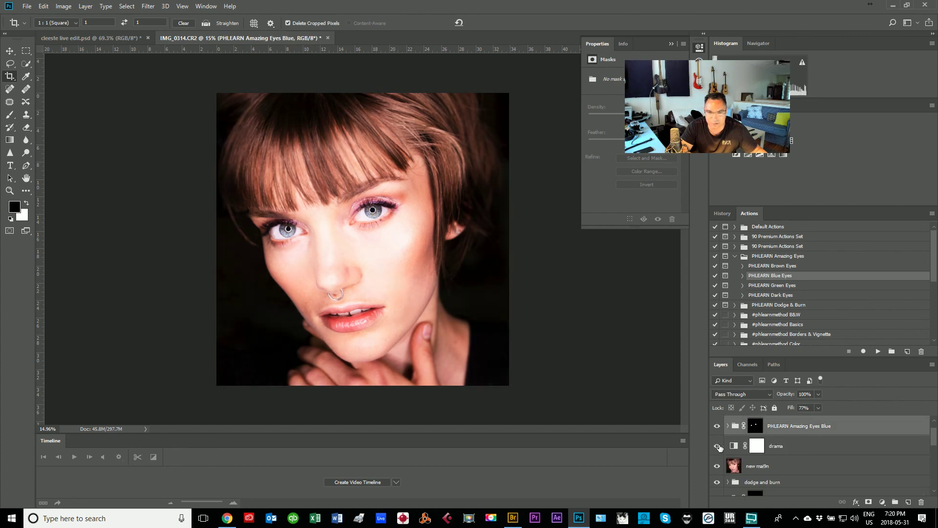
key("ctrl+z")
left_click(798, 425)
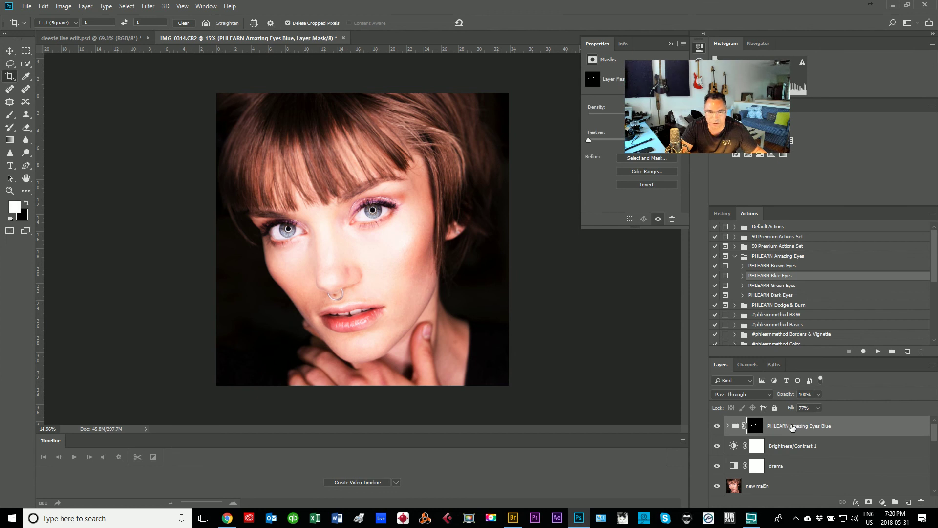
left_click(734, 446)
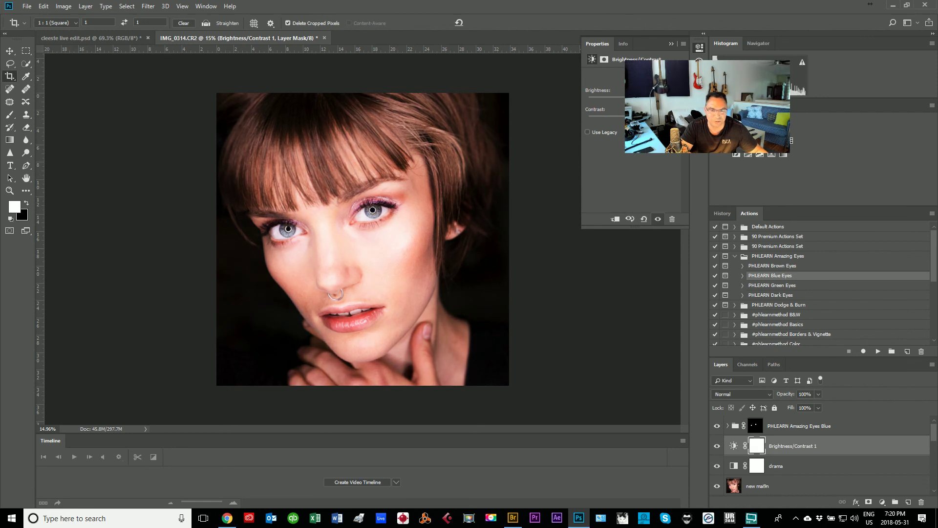
left_click(671, 44)
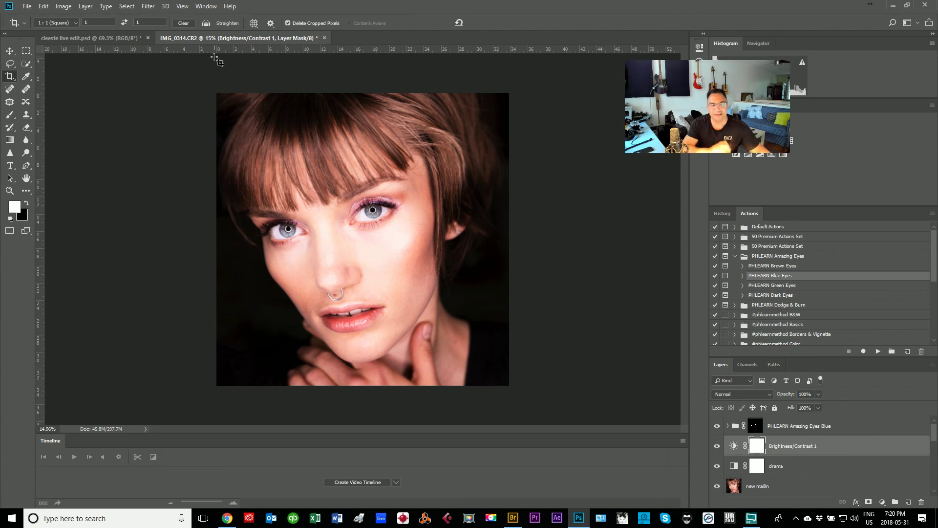
Resize the image to 1080 × 1080 pixels.
left_click(63, 7)
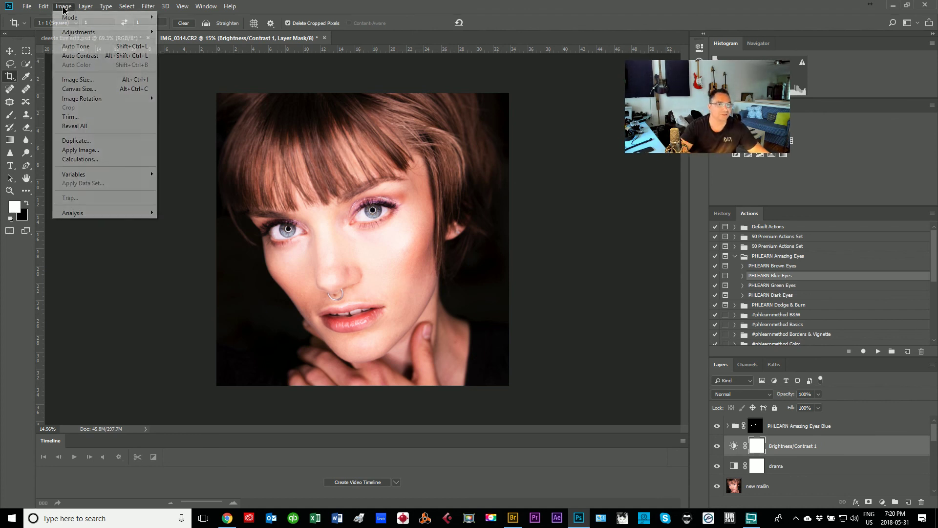
left_click(78, 79)
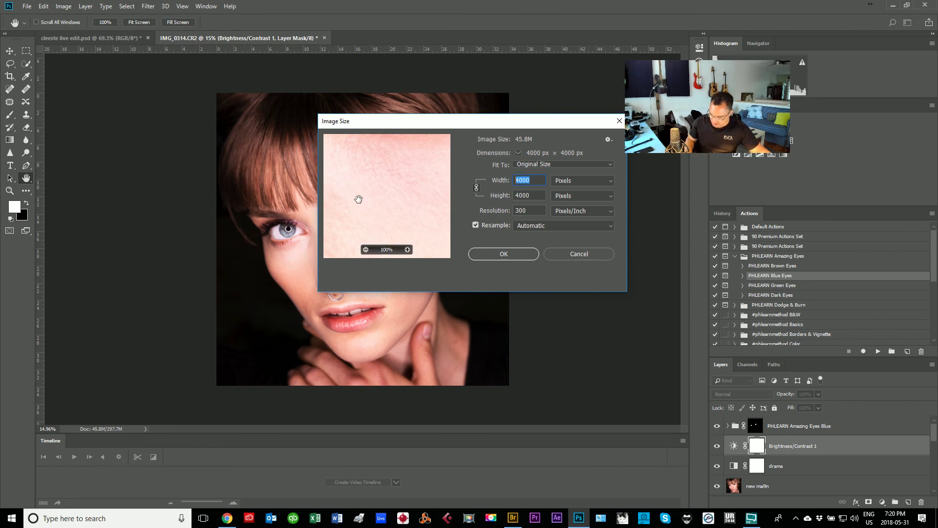
type("1080")
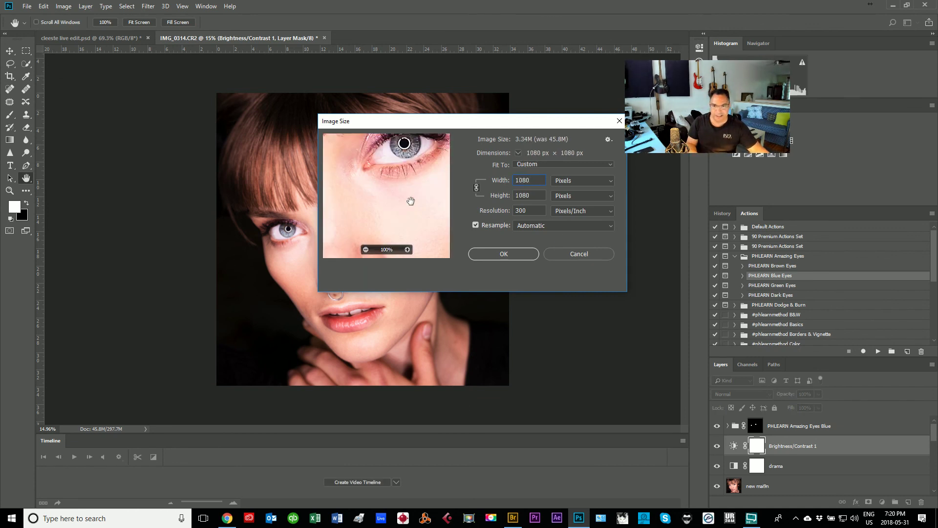
key("Return")
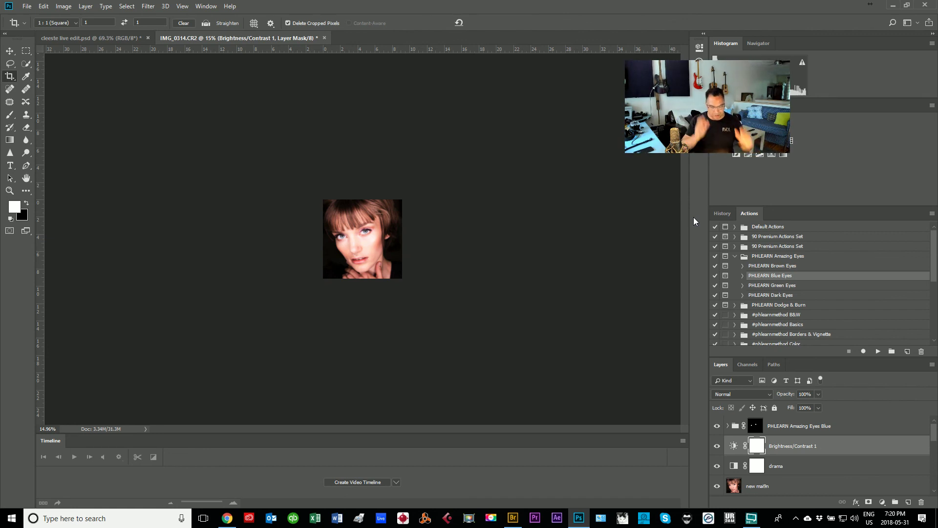
key("ctrl+0")
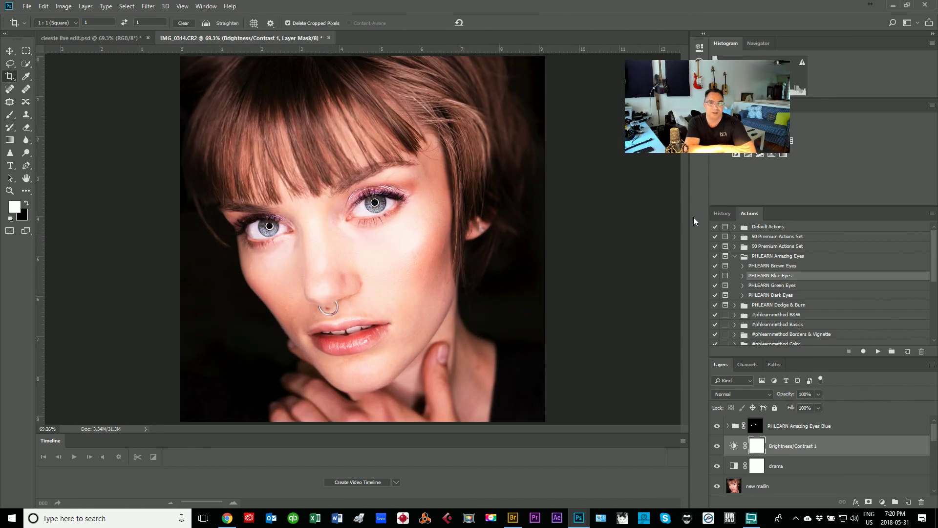